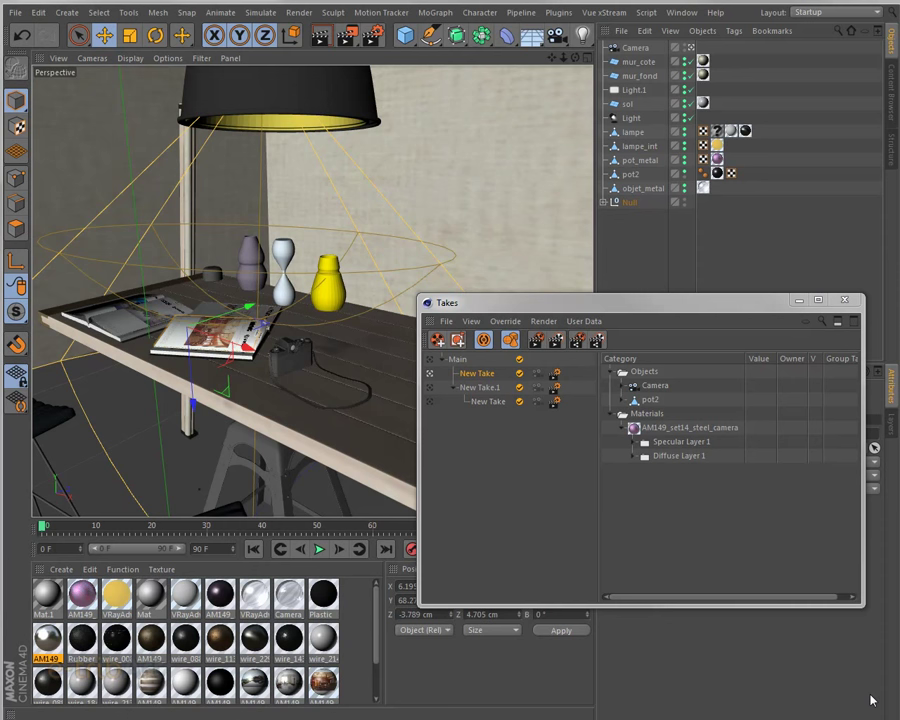
Move the floating Takes window up, then close it to return to the desk scene view
left_click(645, 311)
left_click_drag(645, 311, 651, 274)
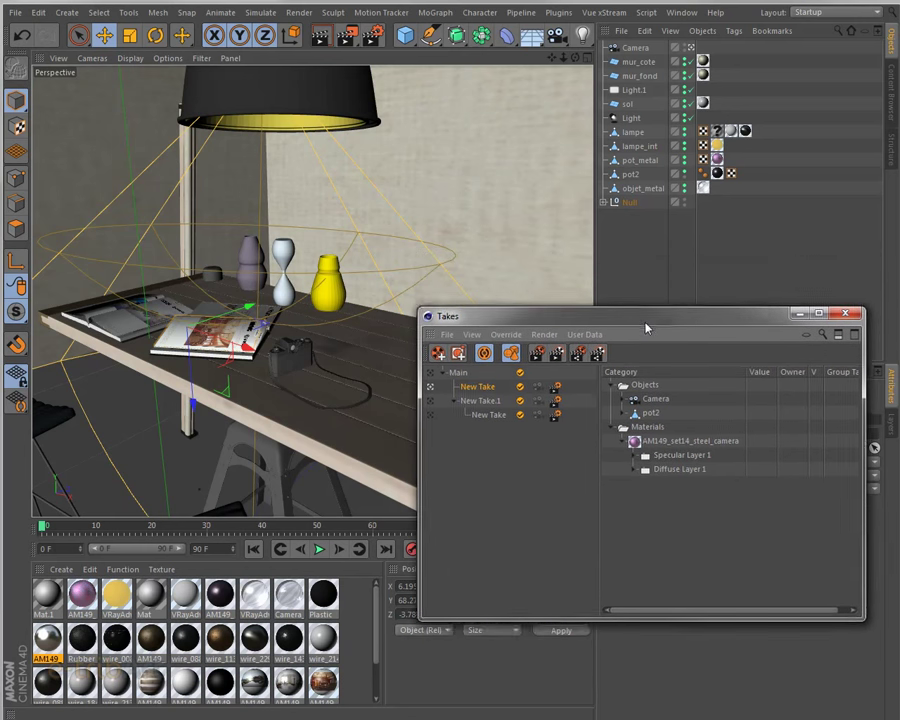
mouse_move(635, 381)
left_mouse_down()
mouse_move(645, 268)
mouse_move(635, 374)
mouse_move(623, 297)
mouse_move(629, 304)
left_mouse_up()
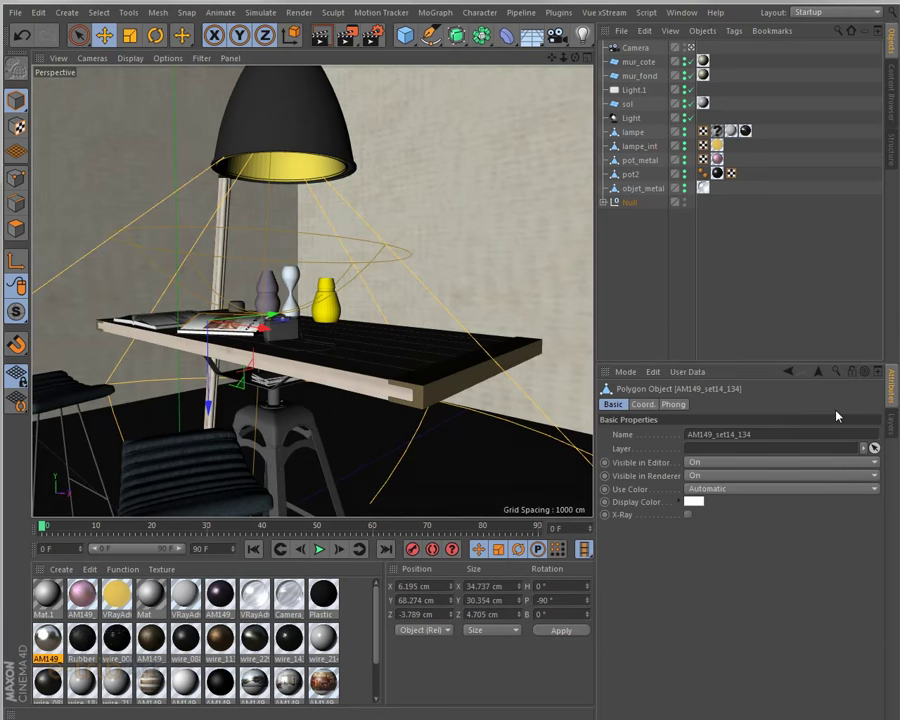
left_click(678, 13)
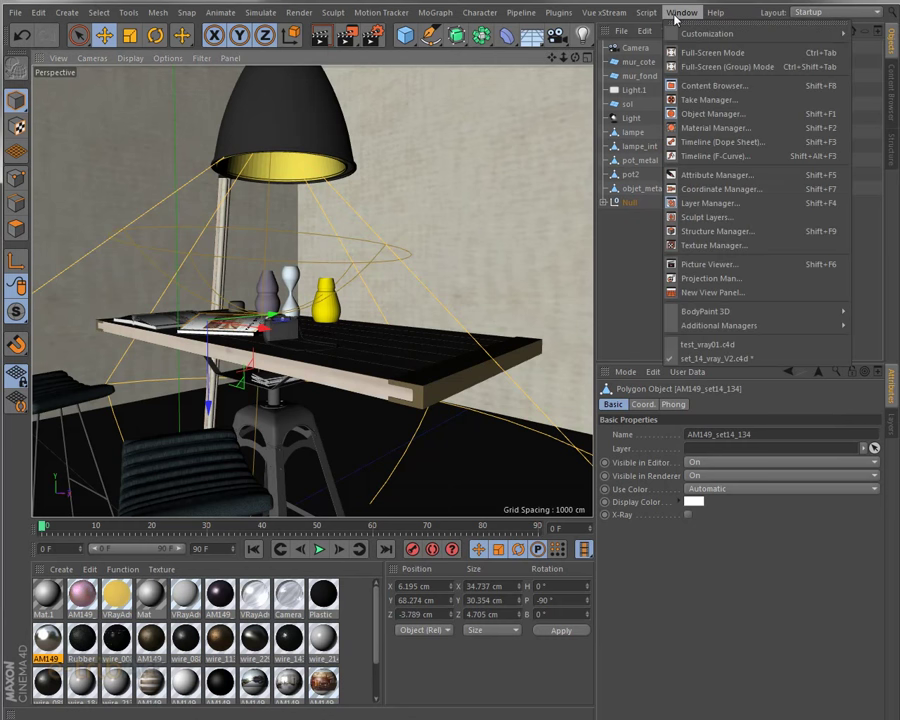
left_click(696, 102)
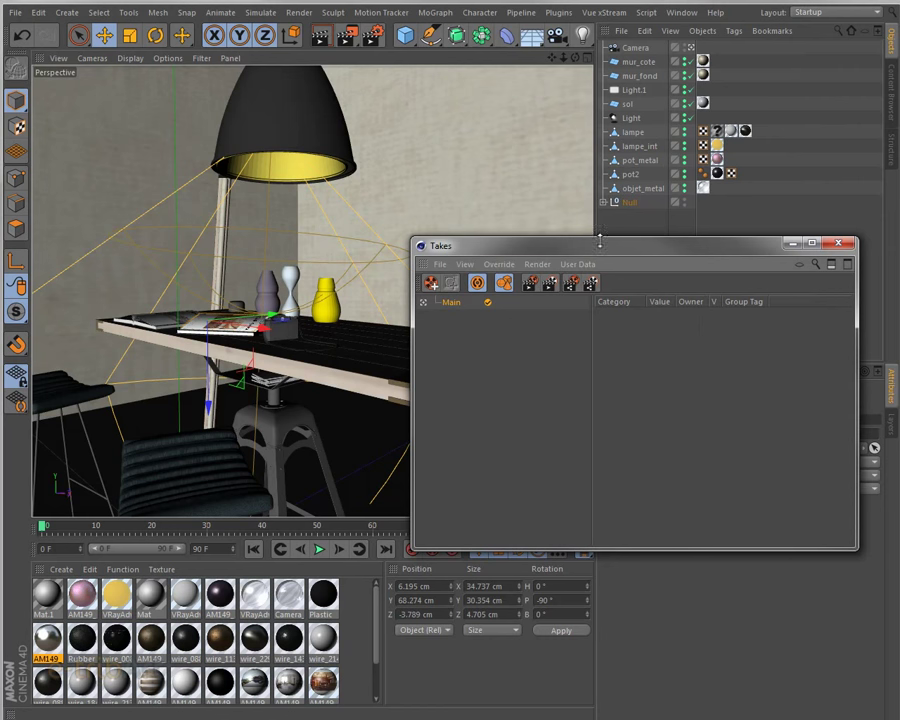
left_click_drag(599, 241, 518, 204)
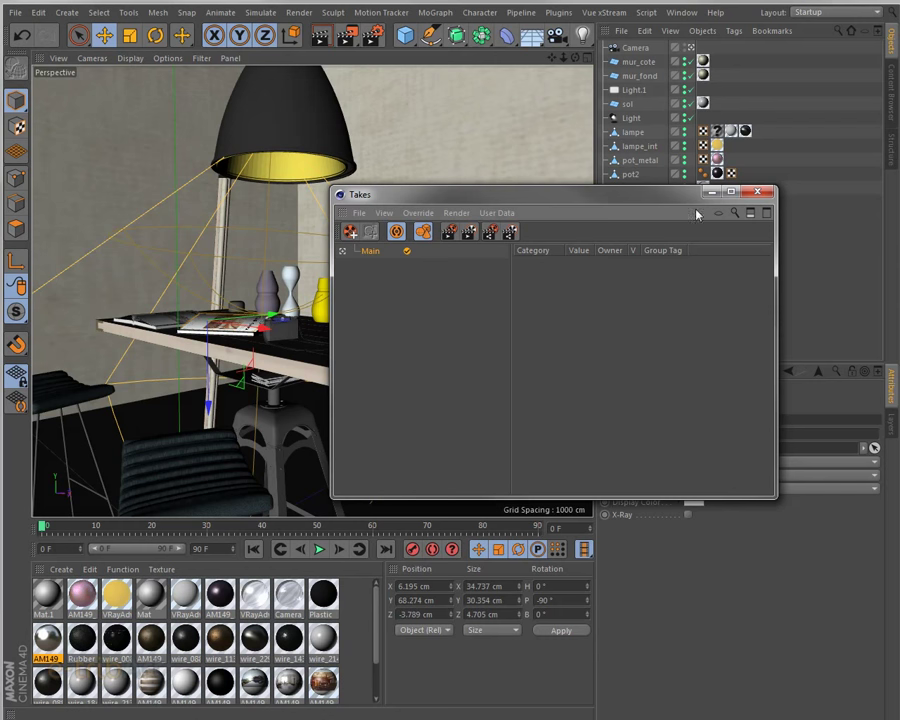
left_click_drag(592, 204, 601, 205)
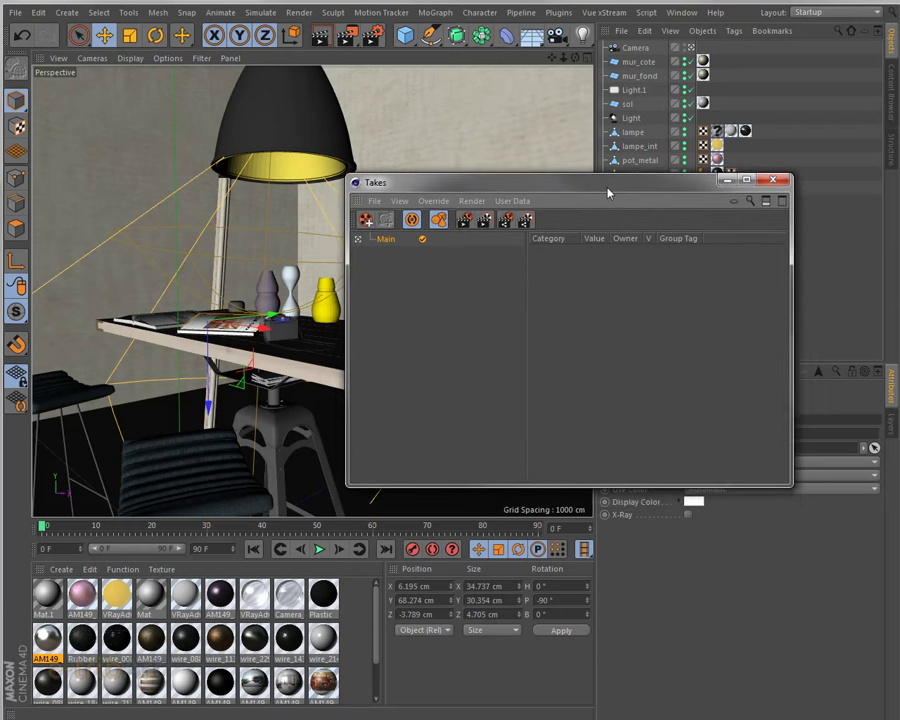
left_click_drag(601, 205, 610, 213)
mouse_move(418, 204)
left_mouse_down()
mouse_move(398, 334)
mouse_move(229, 317)
mouse_move(408, 287)
mouse_move(446, 408)
mouse_move(212, 232)
mouse_move(145, 127)
mouse_move(145, 152)
mouse_move(270, 184)
mouse_move(554, 306)
mouse_move(440, 293)
mouse_move(899, 275)
left_mouse_up()
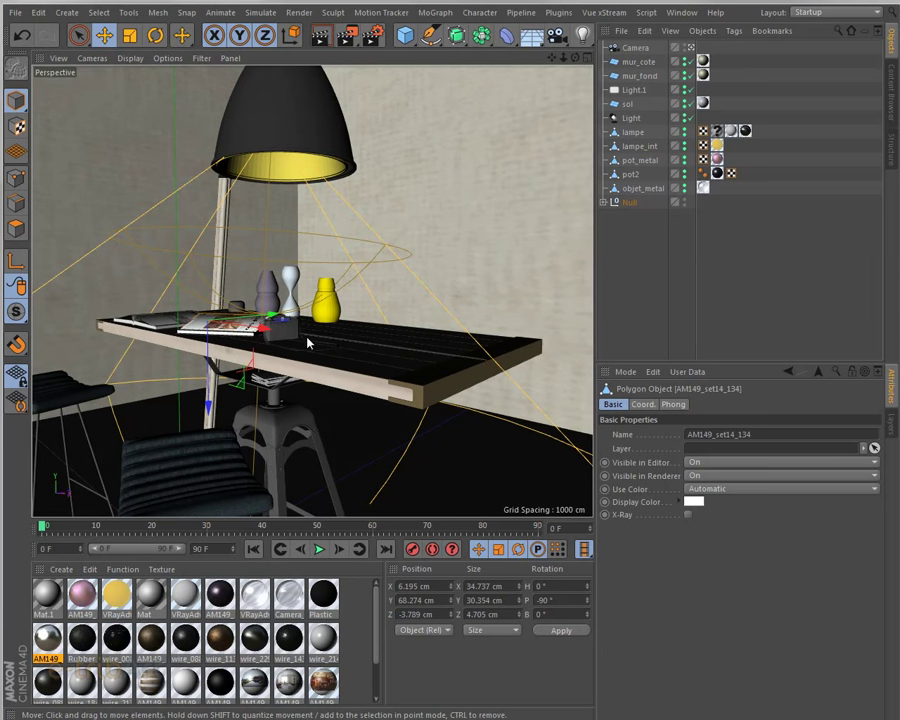
Switch the viewport to the Default Camera and zoom out to show the whole room and lights
left_click(633, 48)
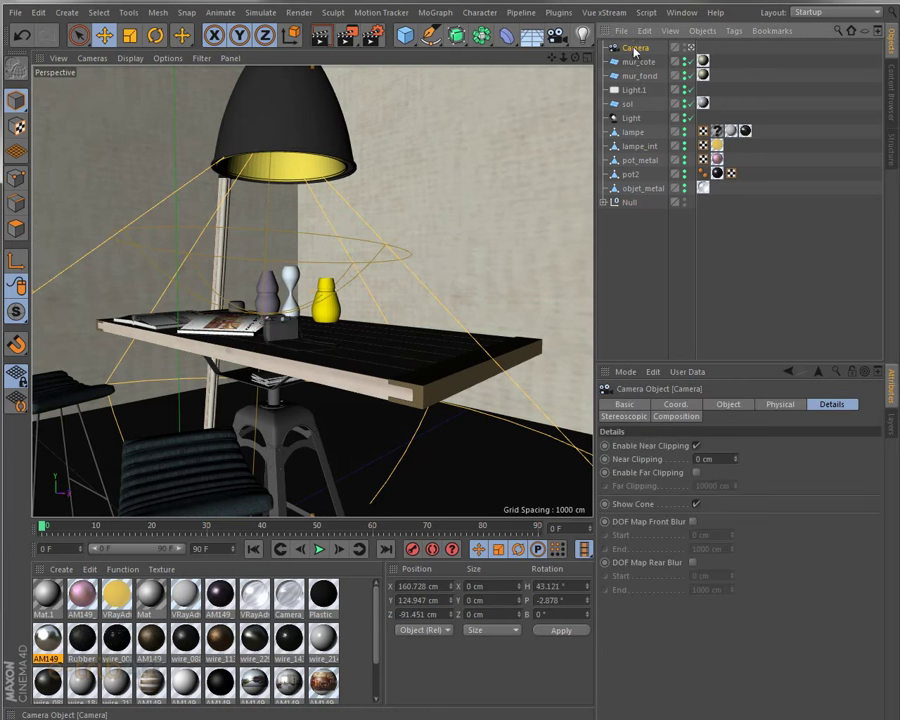
left_click(92, 58)
mouse_move(97, 86)
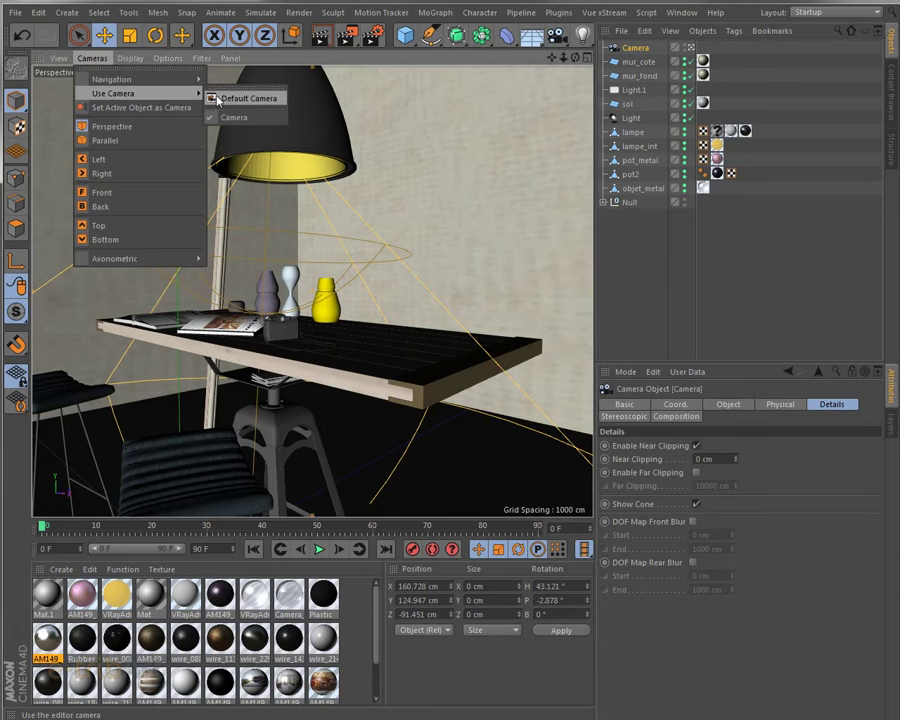
left_click(215, 96)
mouse_move(282, 235)
left_mouse_down("alt")
mouse_move(305, 299)
mouse_move(376, 283)
mouse_move(297, 275)
mouse_move(310, 287)
mouse_move(124, 190)
mouse_move(165, 286)
mouse_move(107, 294)
mouse_move(219, 305)
mouse_move(198, 304)
mouse_move(95, 236)
mouse_move(85, 241)
left_mouse_up("alt")
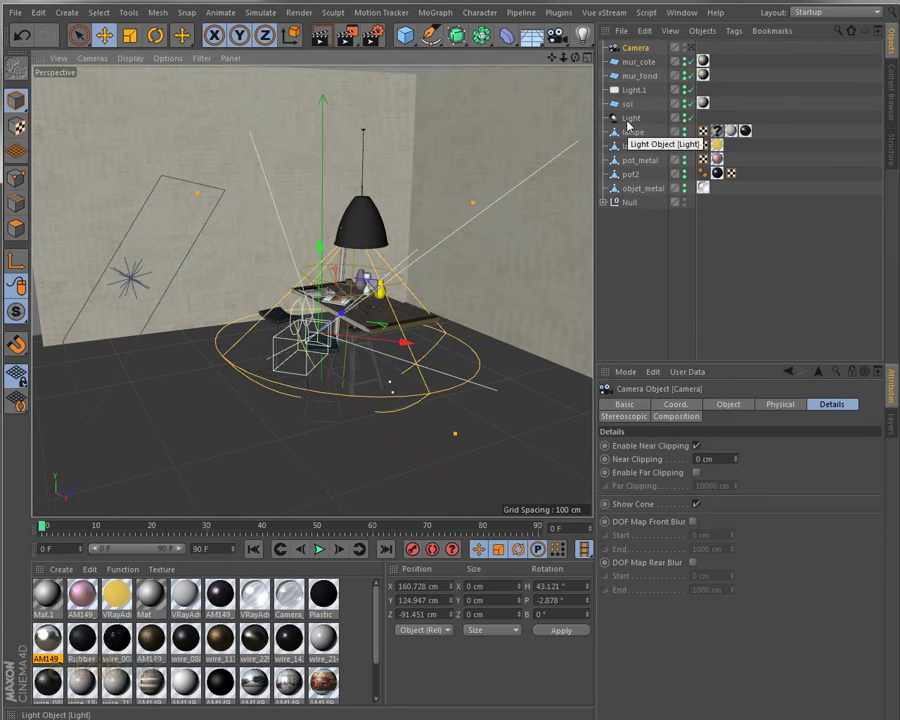
Check the spot light and side wall mur_cote, then select the area light Light.1
left_click(631, 118)
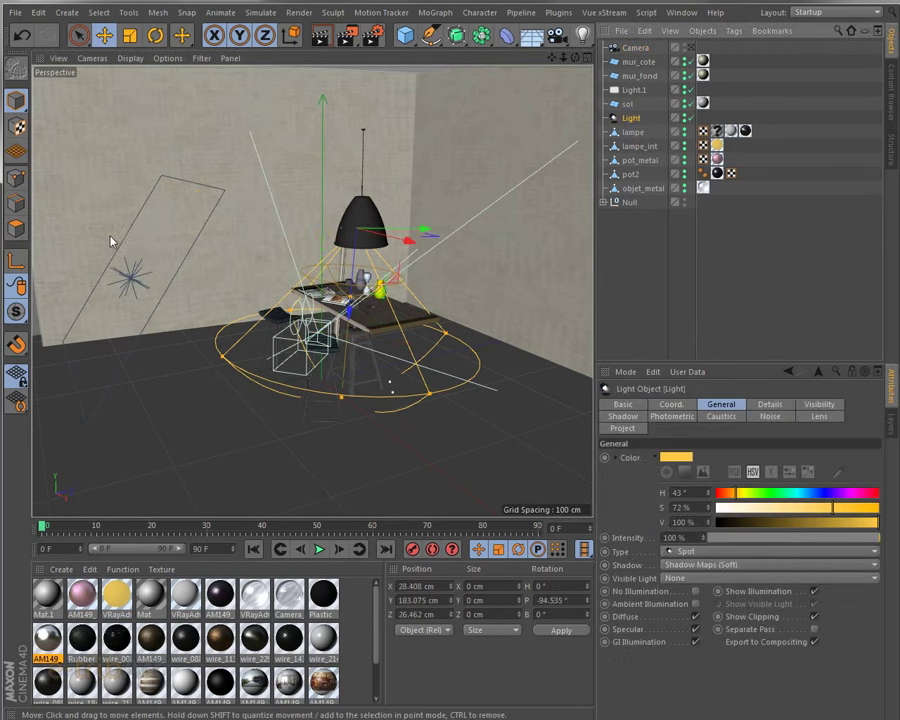
left_click(132, 282)
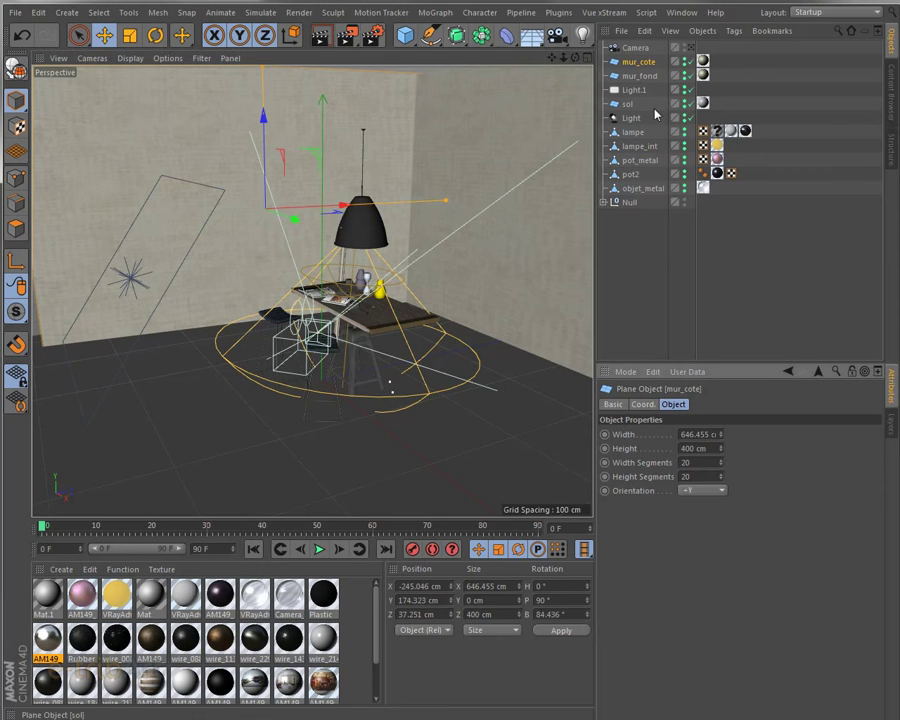
left_click(633, 91)
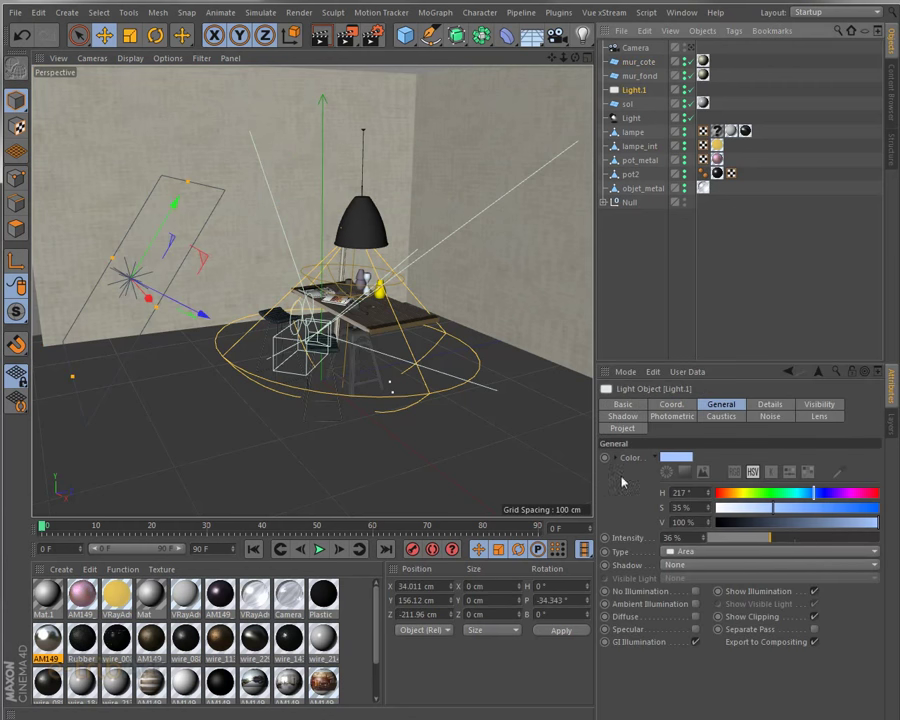
Darken Light.1's blue colour to saturation 58% and value 54%
left_click(675, 458)
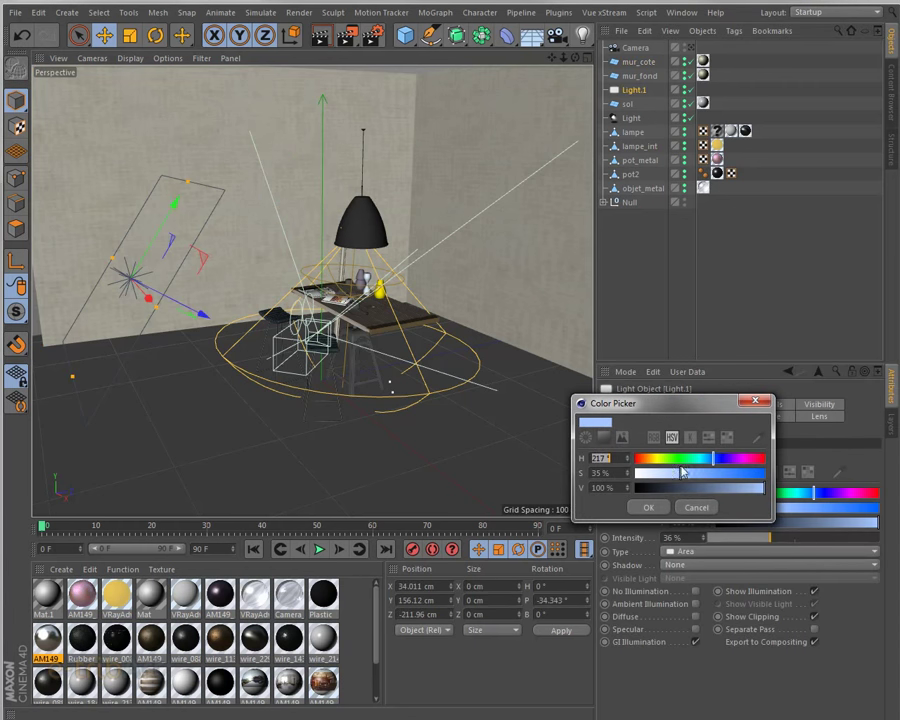
left_click_drag(701, 478, 718, 491)
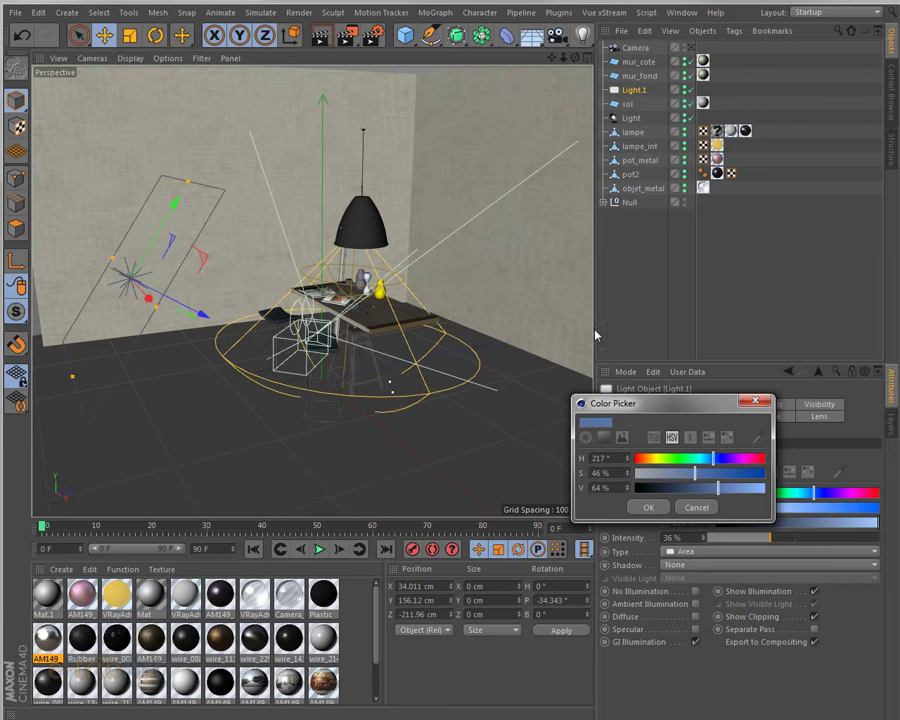
left_click(752, 404)
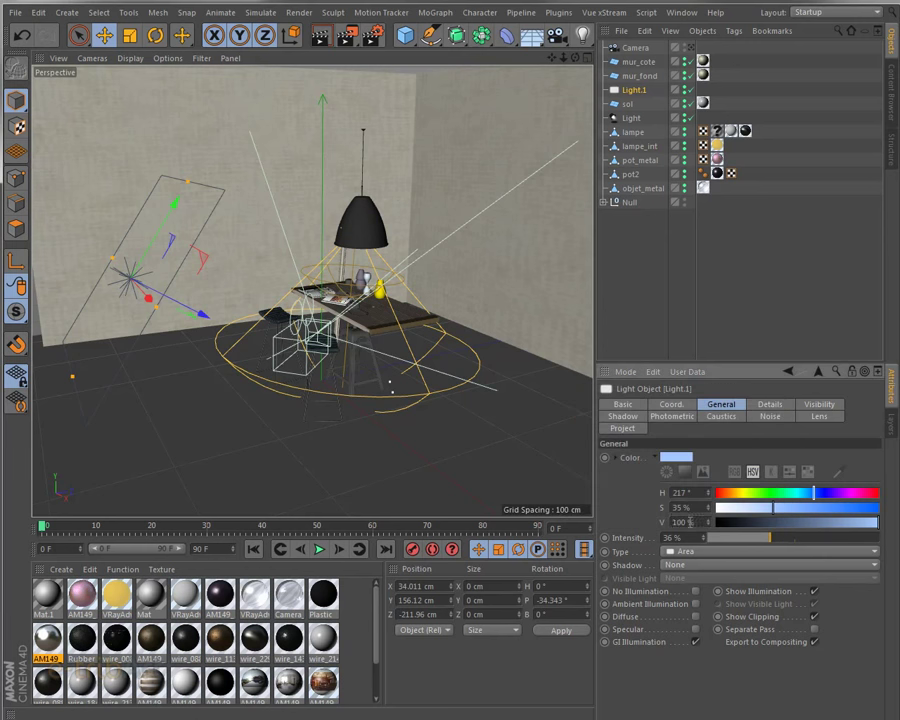
left_click(672, 457)
mouse_move(687, 485)
left_mouse_down()
mouse_move(700, 485)
mouse_move(706, 470)
left_mouse_up()
left_click(645, 504)
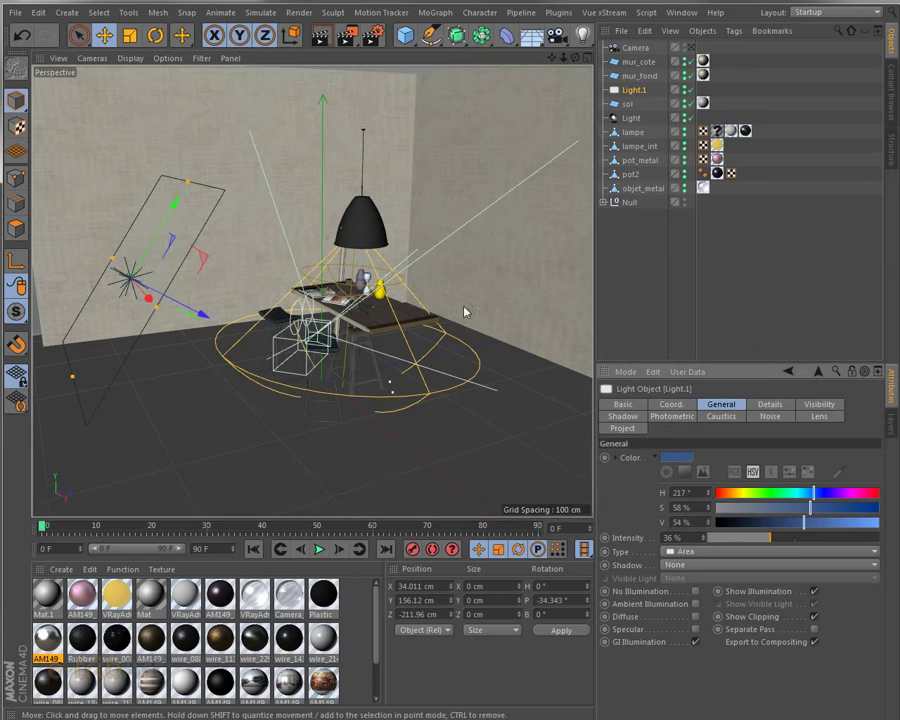
left_click(638, 146)
double_click(640, 146)
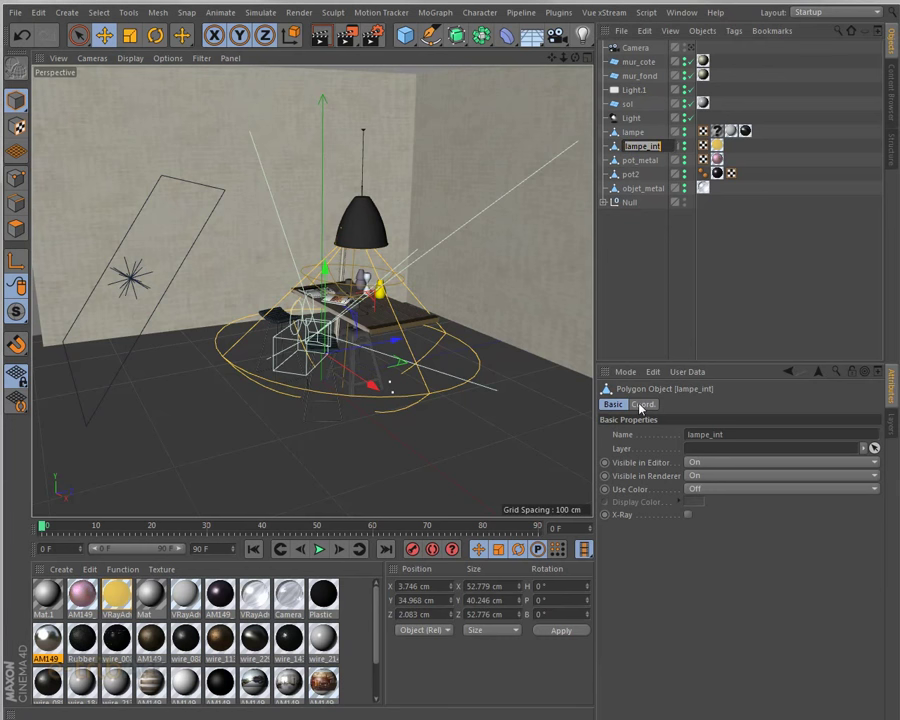
left_click(615, 406)
left_click(640, 160)
left_click(638, 146)
left_click(633, 133)
left_click(631, 120)
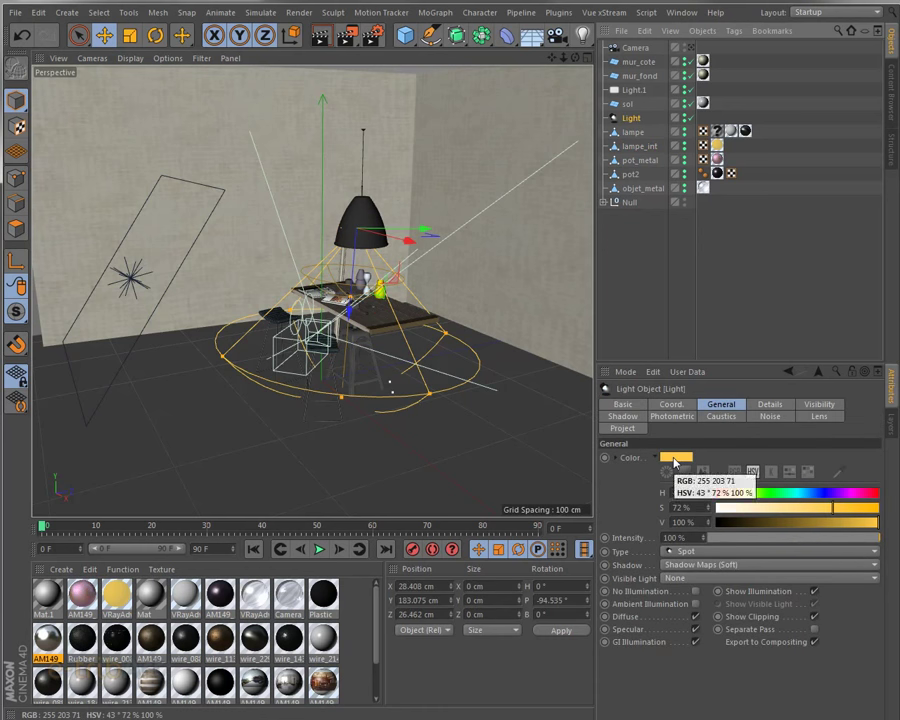
mouse_move(305, 378)
left_mouse_down("alt")
mouse_move(390, 386)
mouse_move(275, 388)
mouse_move(288, 364)
mouse_move(377, 363)
mouse_move(347, 377)
mouse_move(367, 320)
left_mouse_up("alt")
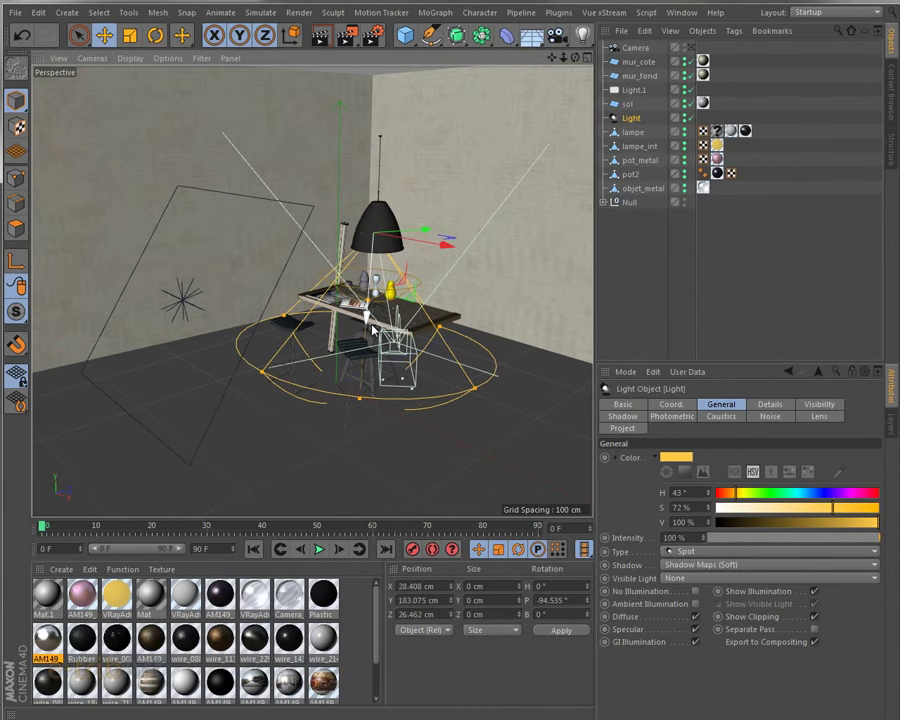
mouse_move(458, 283)
left_mouse_down("alt")
mouse_move(400, 300)
mouse_move(433, 331)
mouse_move(420, 330)
mouse_move(486, 352)
mouse_move(389, 333)
mouse_move(434, 373)
mouse_move(474, 374)
mouse_move(380, 383)
left_mouse_up("alt")
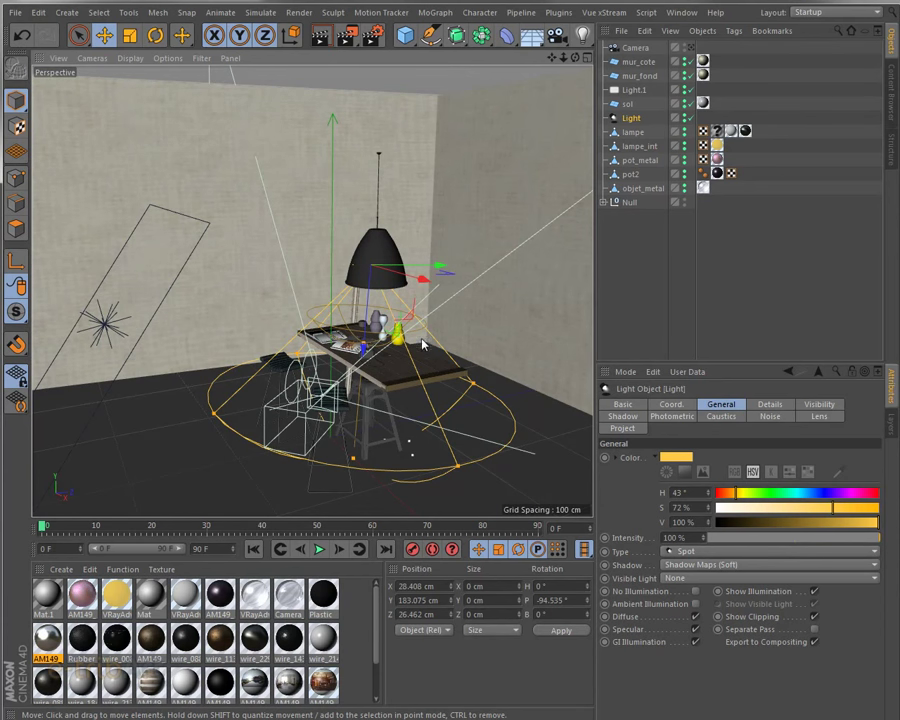
Set the renderer to VrayBridge and show its Indirect Illumination (GI) settings
left_click(376, 40)
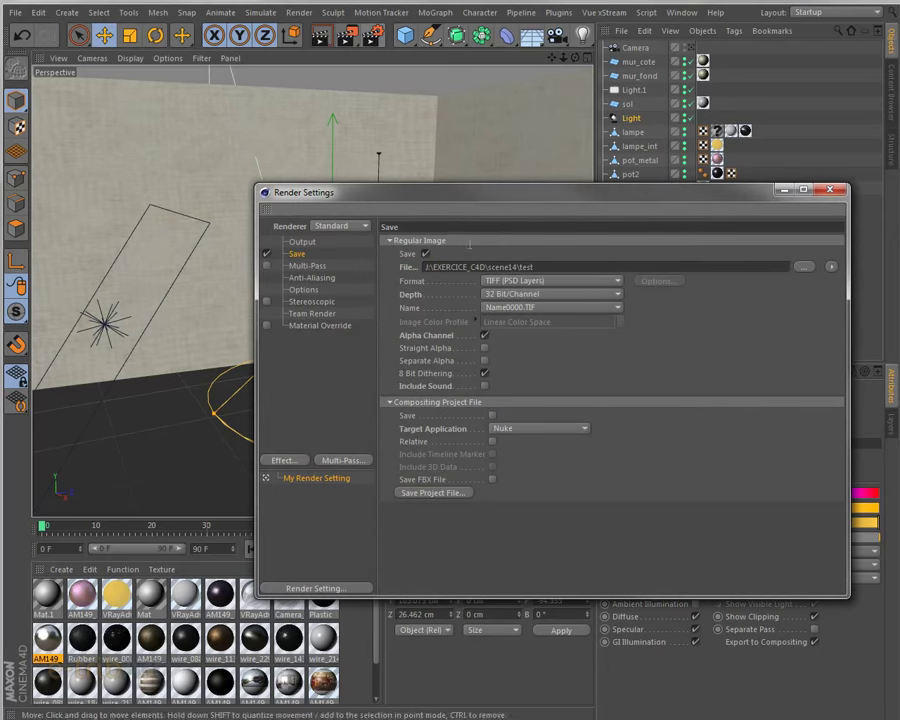
left_click_drag(458, 207, 497, 132)
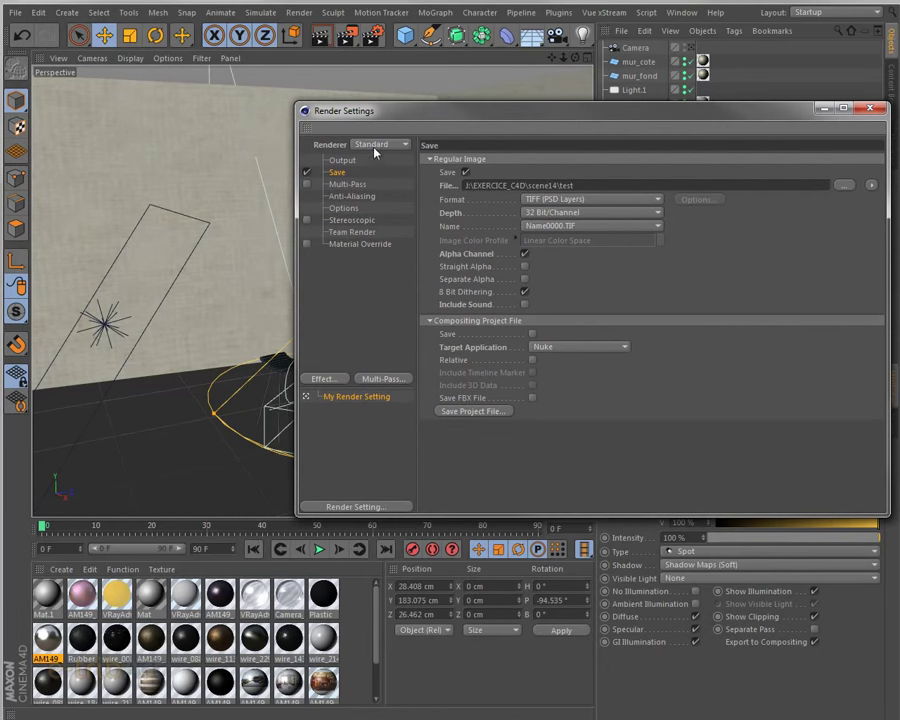
left_click(378, 144)
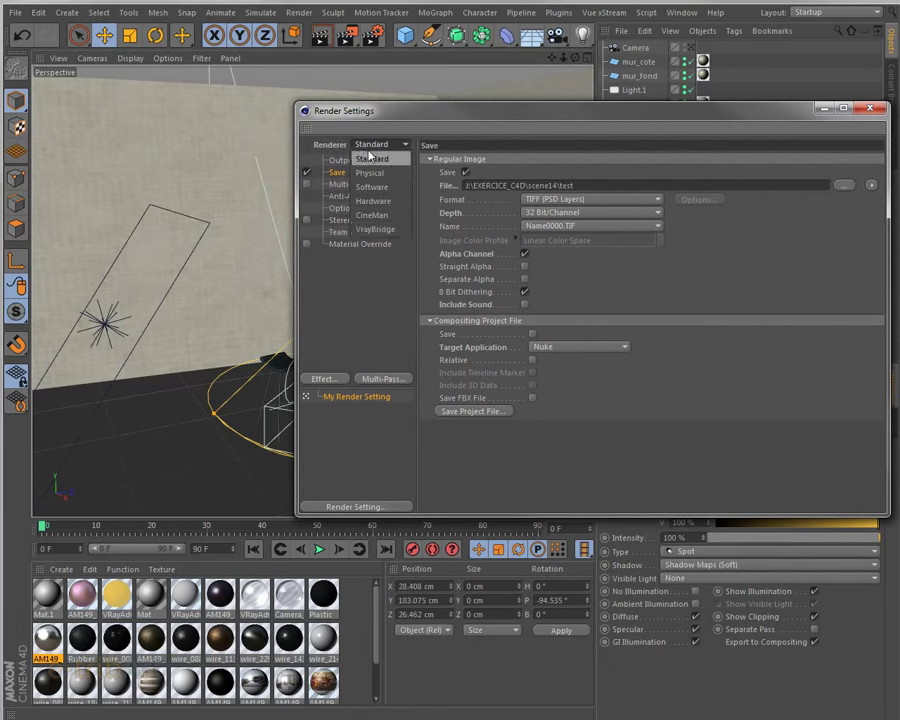
left_click(370, 227)
left_click(343, 257)
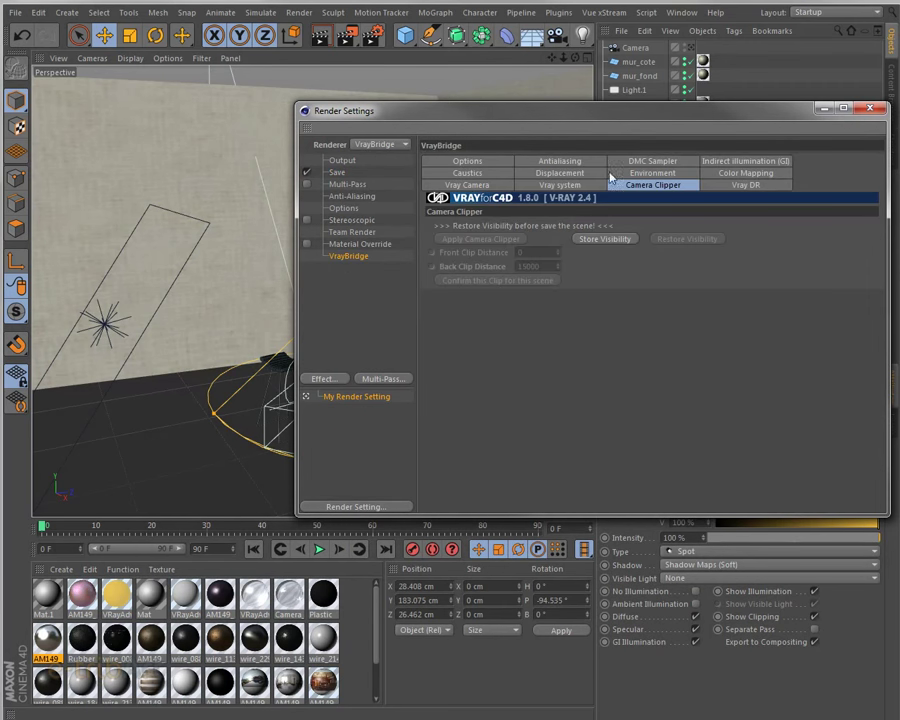
left_click(742, 163)
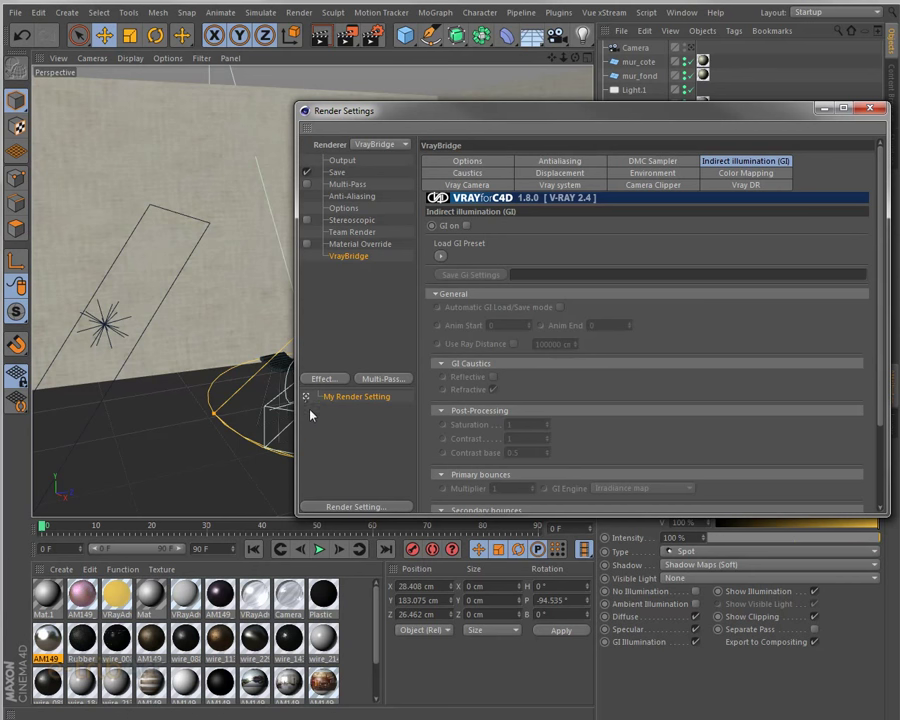
left_click(348, 508)
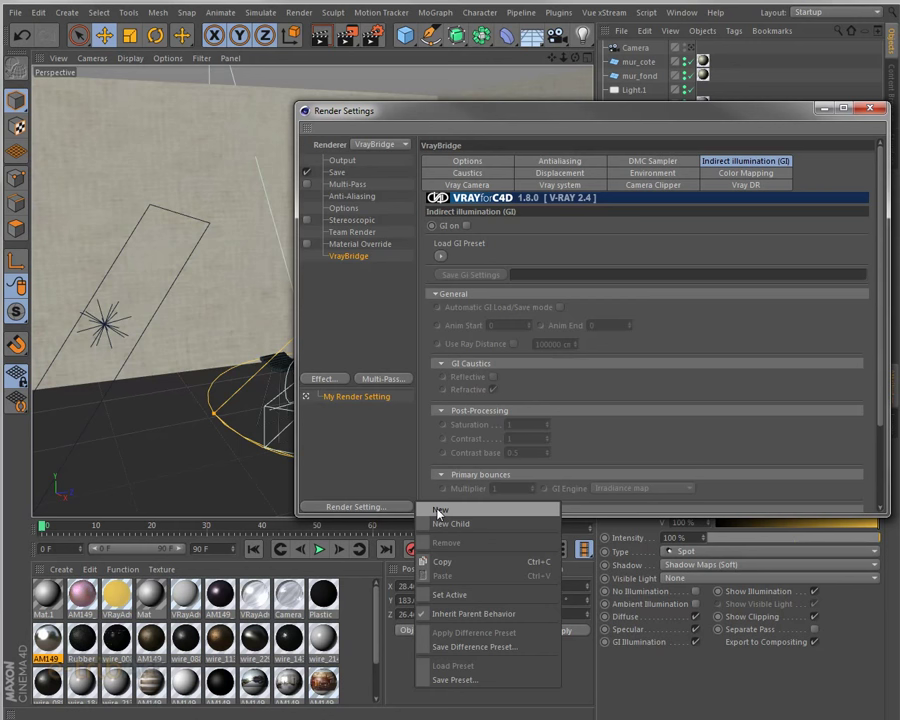
Create a new render setting named vray_direct
left_click(437, 511)
double_click(346, 409)
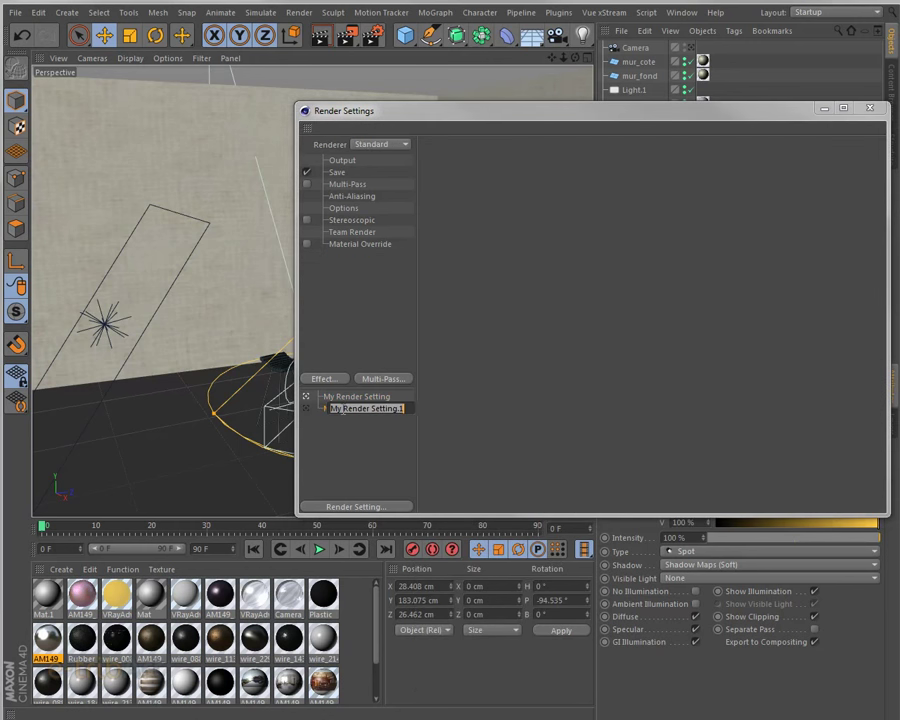
type("vray_c")
key("Return")
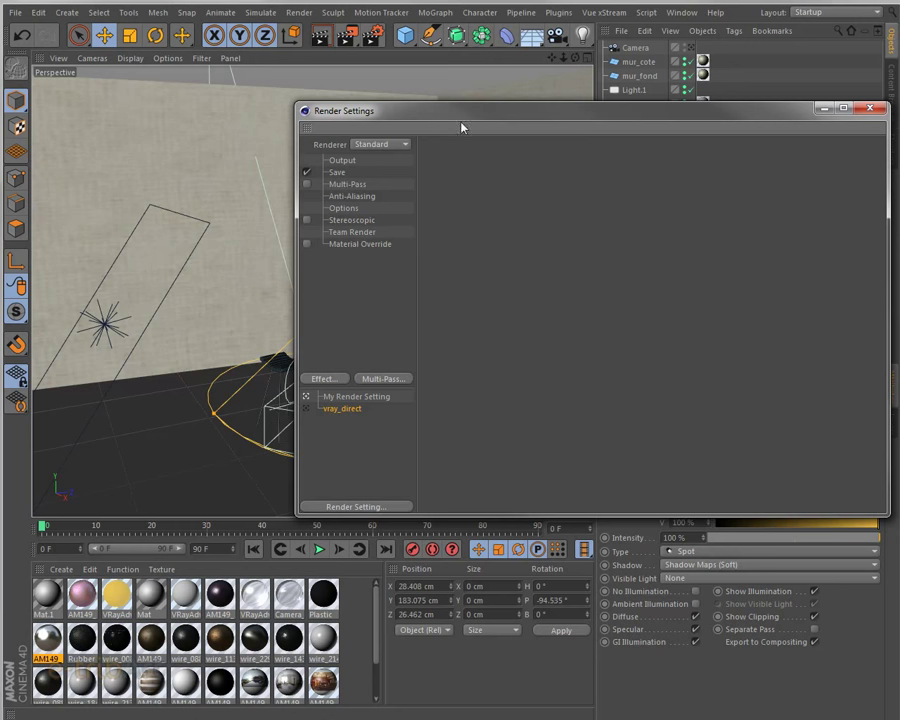
left_click_drag(461, 127, 443, 140)
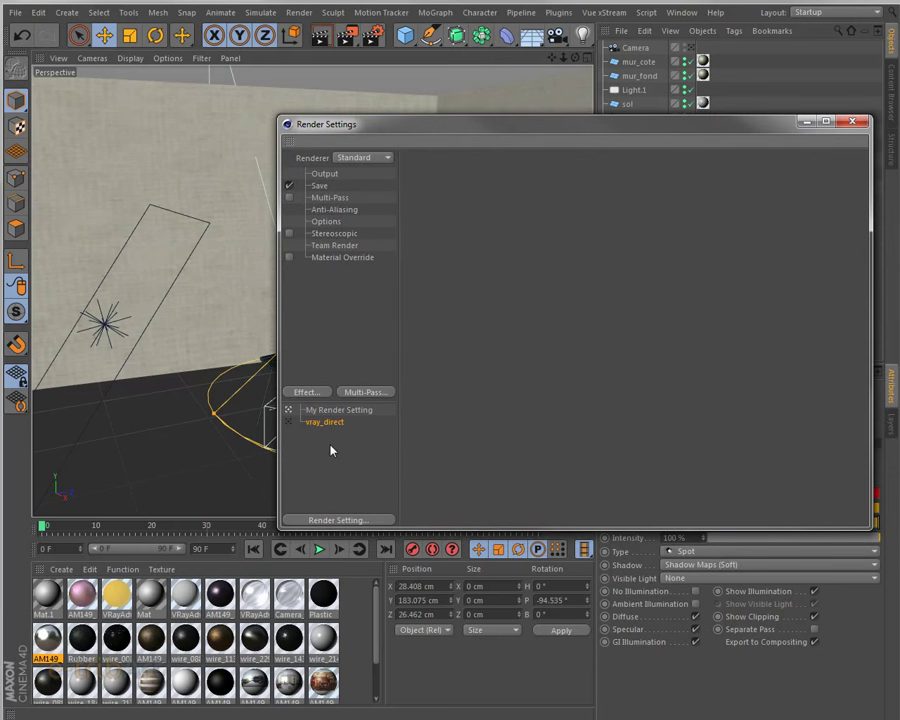
Make vray_direct active with the VrayBridge renderer and view through the scene Camera
left_click(289, 421)
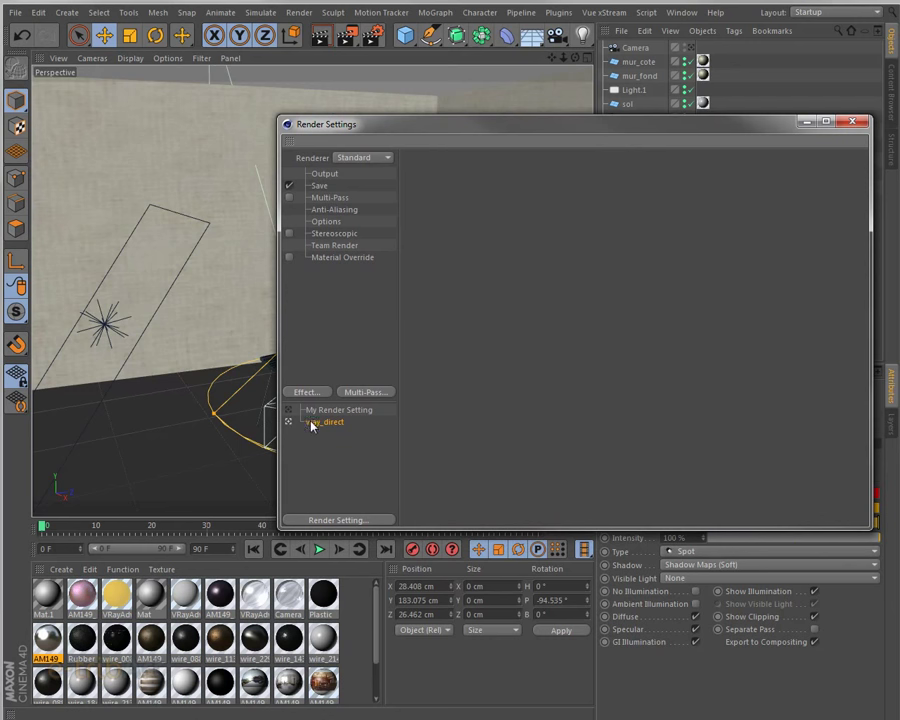
left_click(370, 157)
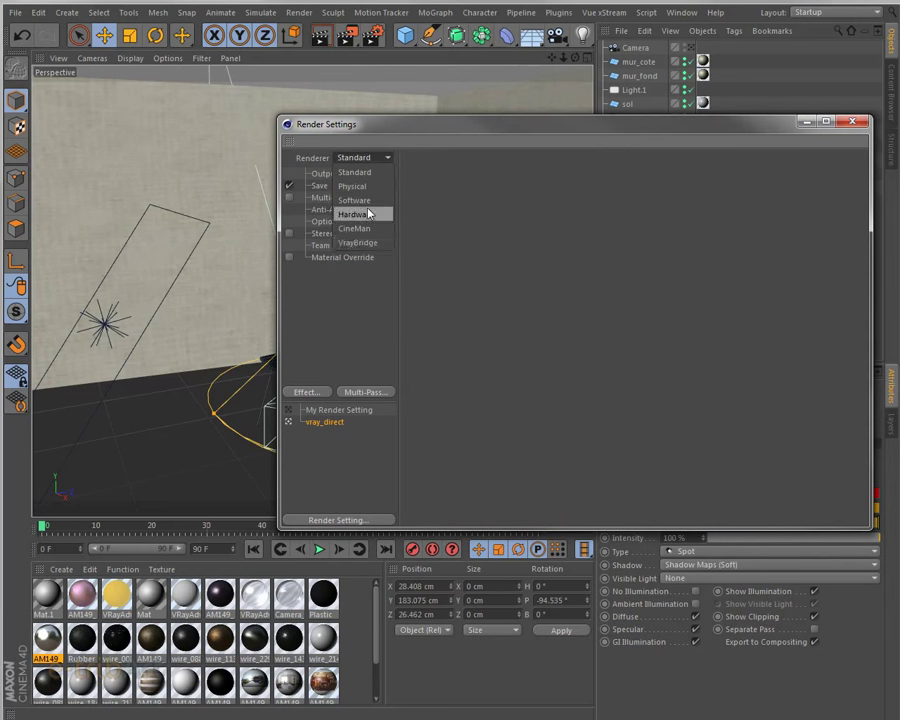
left_click(366, 242)
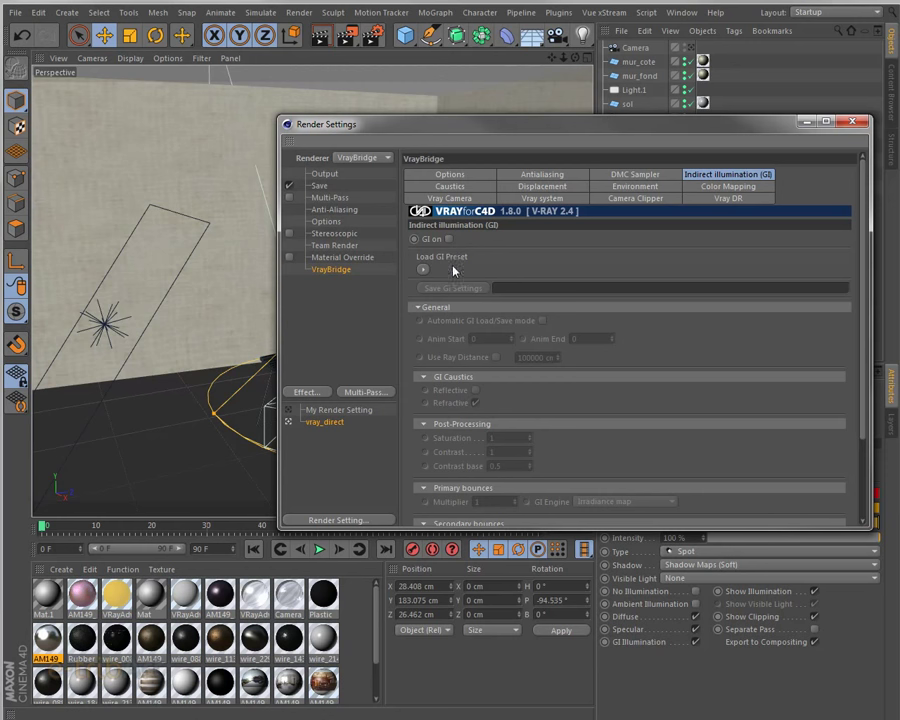
left_click_drag(454, 131, 463, 126)
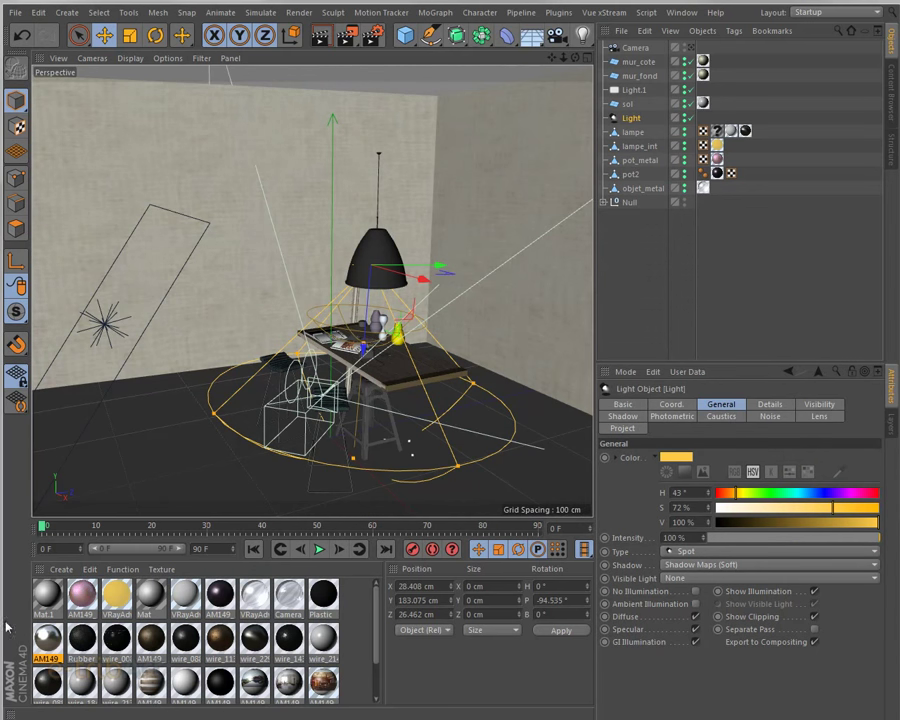
left_click(92, 58)
mouse_move(113, 93)
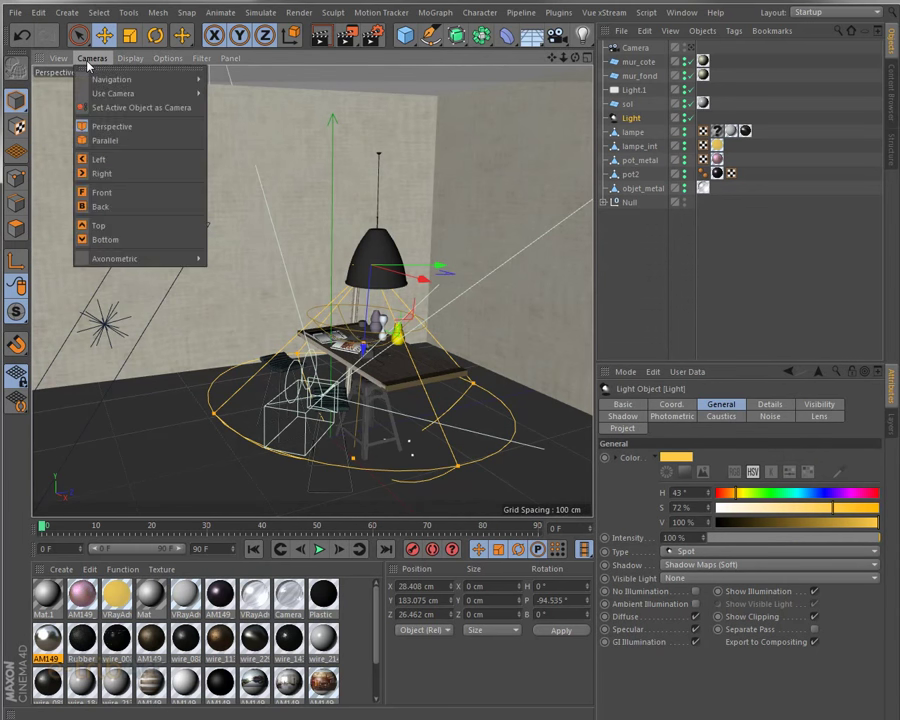
left_click(222, 119)
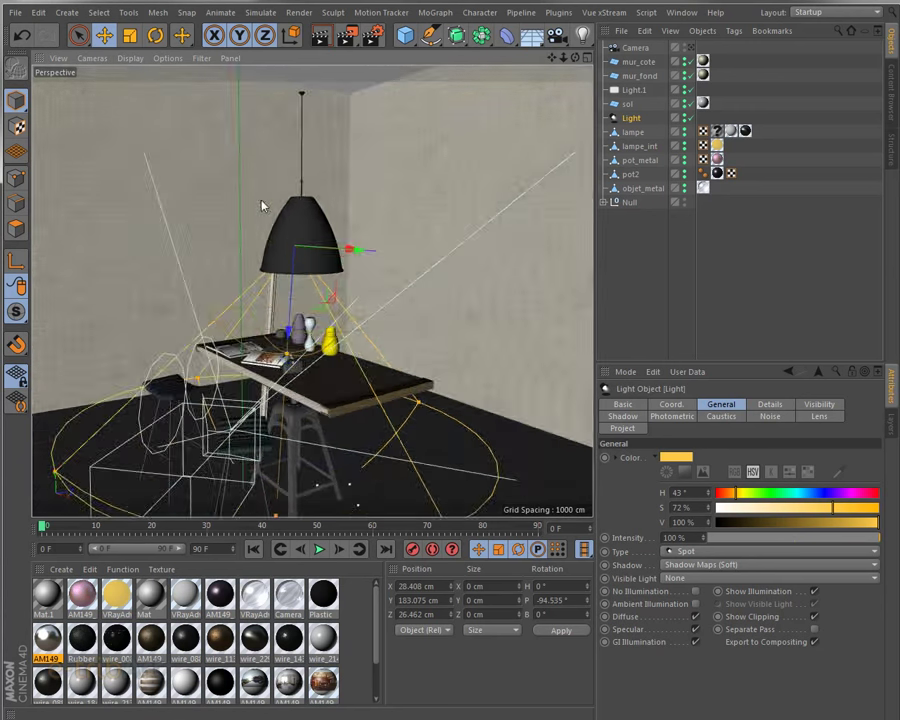
left_click(322, 40)
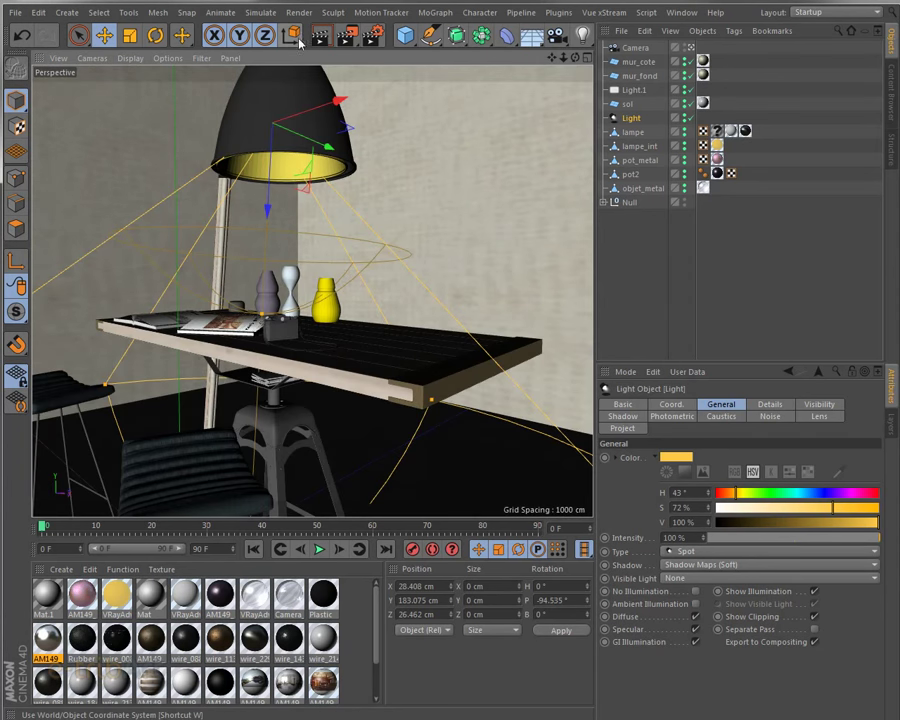
Render the camera view lit by the warm spot light, then select Light.1
left_click(322, 40)
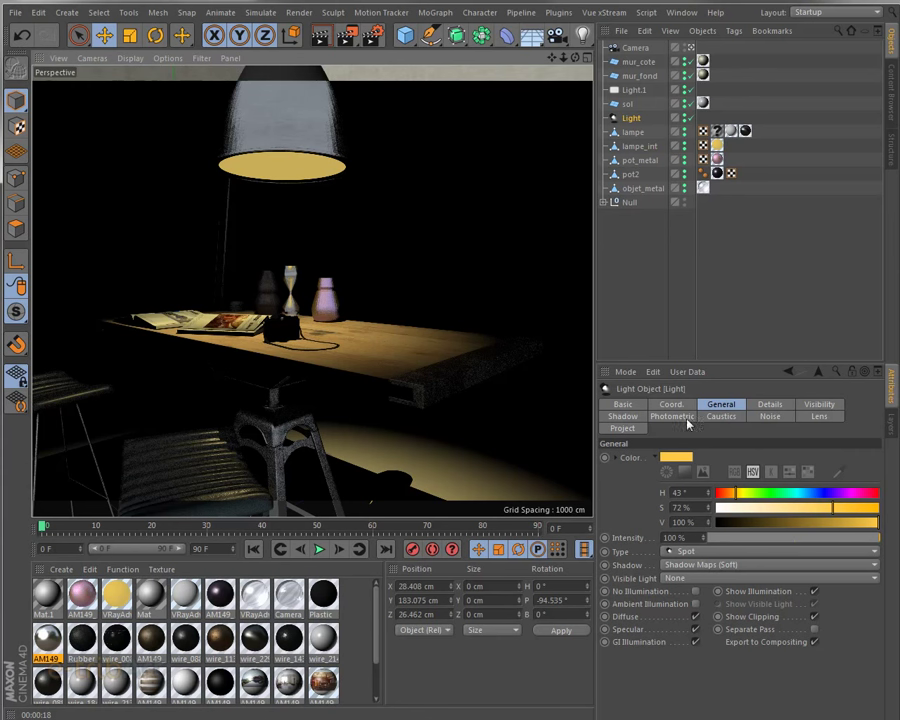
left_click(634, 91)
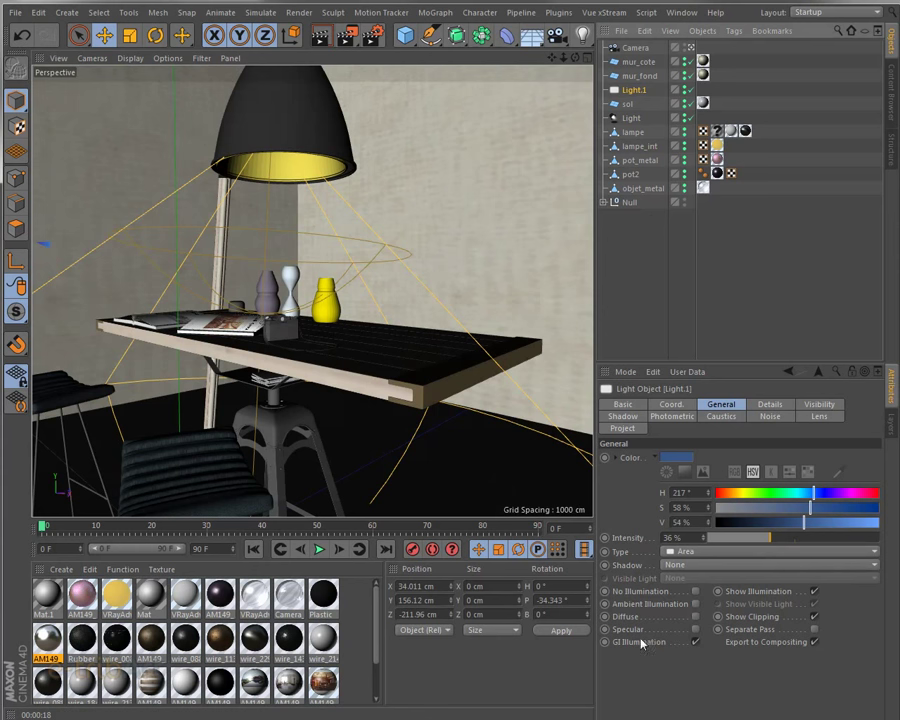
Enable Diffuse and Specular on Light.1 and render the view with its blue cast
left_click(695, 617)
left_click(695, 629)
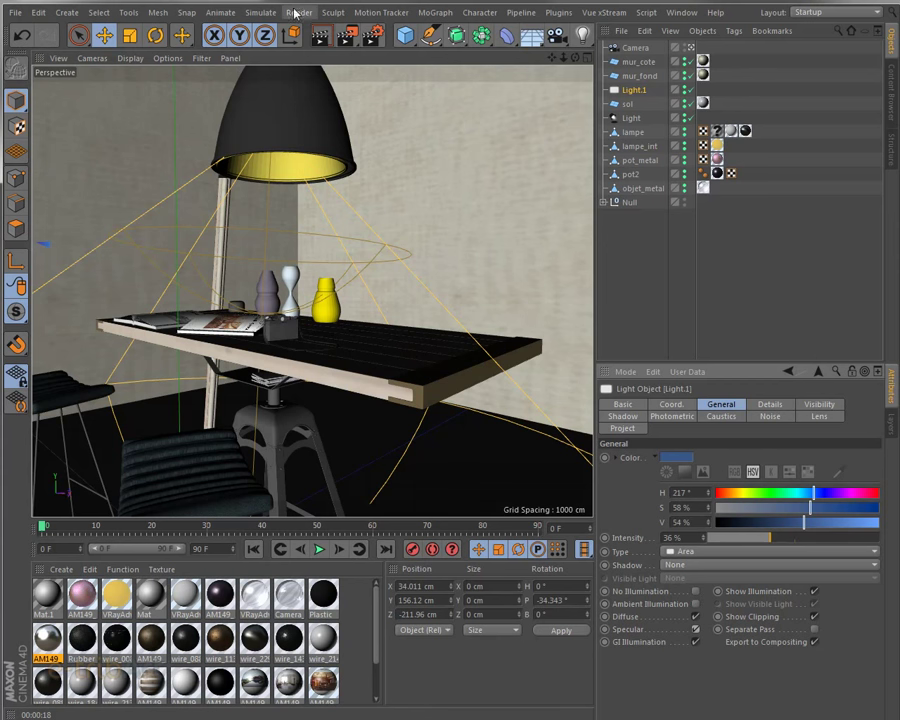
left_click(320, 42)
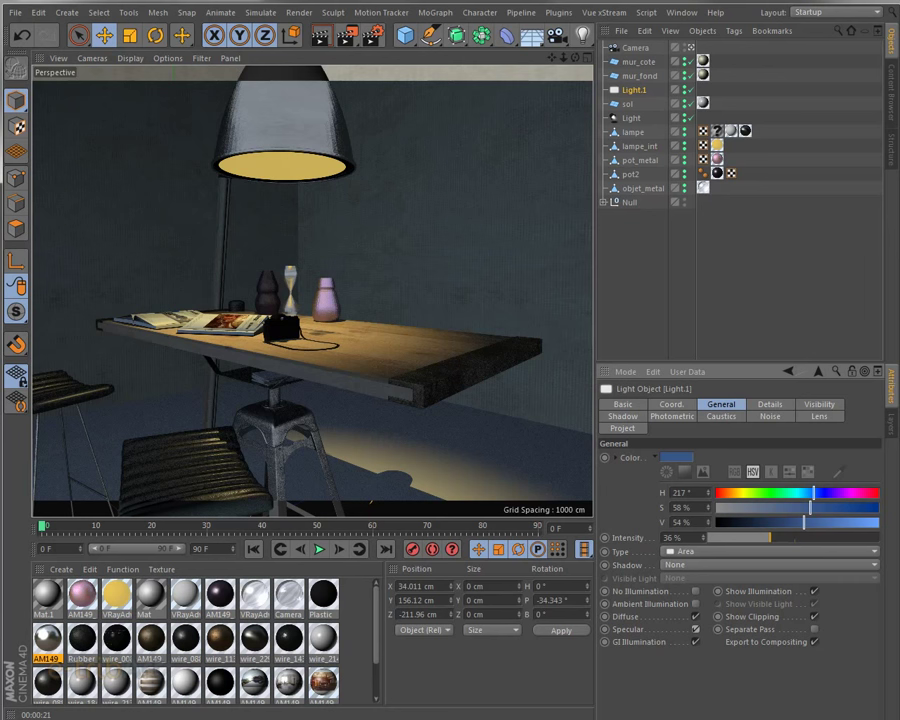
Add the take vray_direct_spot under Main and reopen Render Settings with Ctrl+B
mouse_move(309, 252)
left_mouse_down()
mouse_move(489, 236)
mouse_move(443, 249)
left_mouse_up()
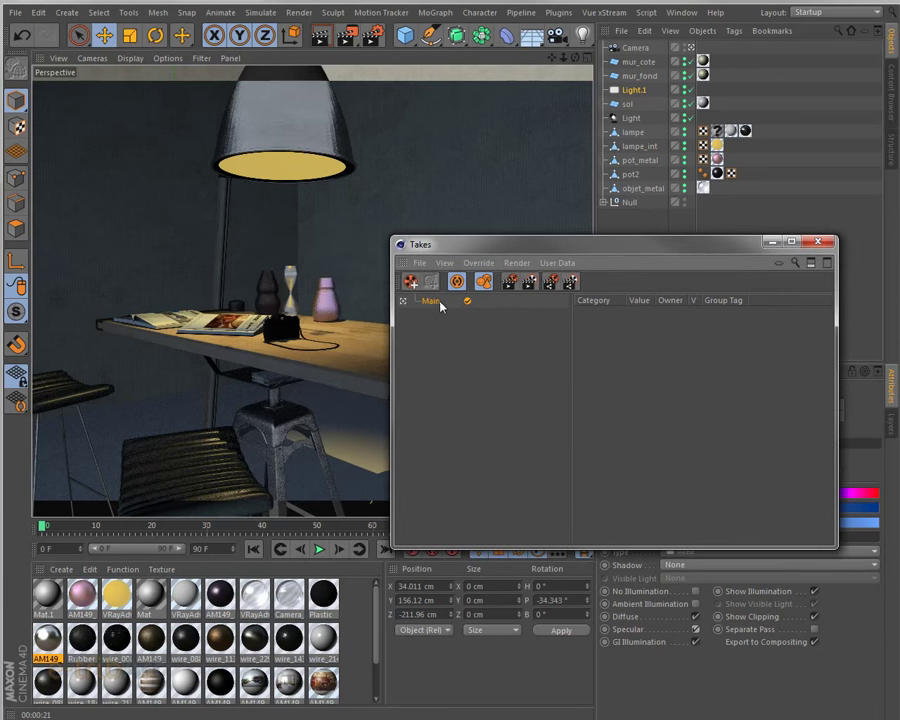
mouse_move(576, 252)
left_mouse_down()
mouse_move(592, 256)
mouse_move(566, 224)
mouse_move(464, 178)
mouse_move(488, 178)
mouse_move(395, 190)
left_mouse_up()
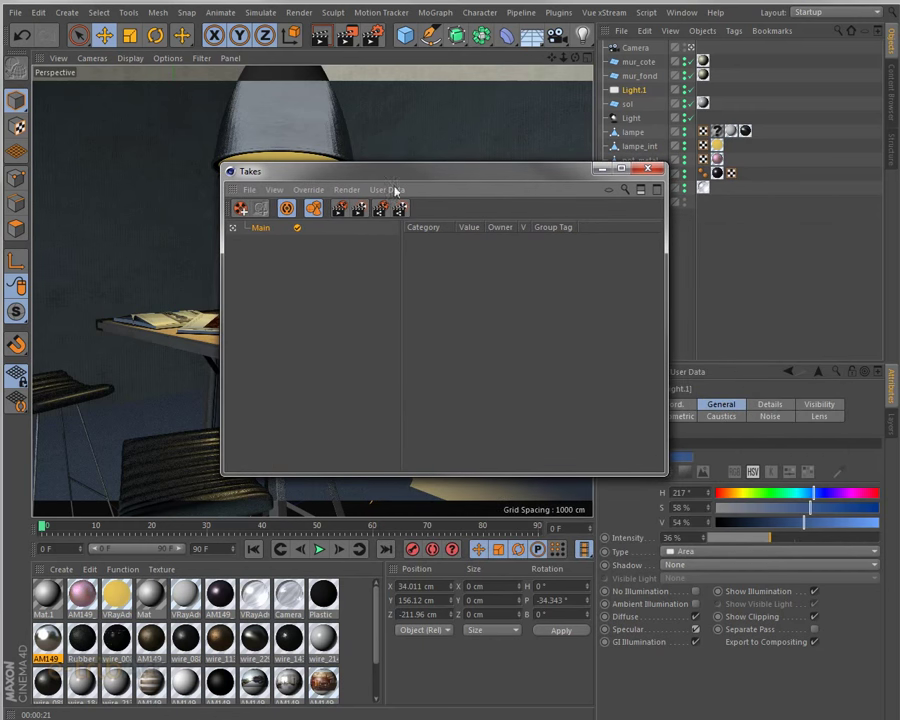
left_click(241, 209)
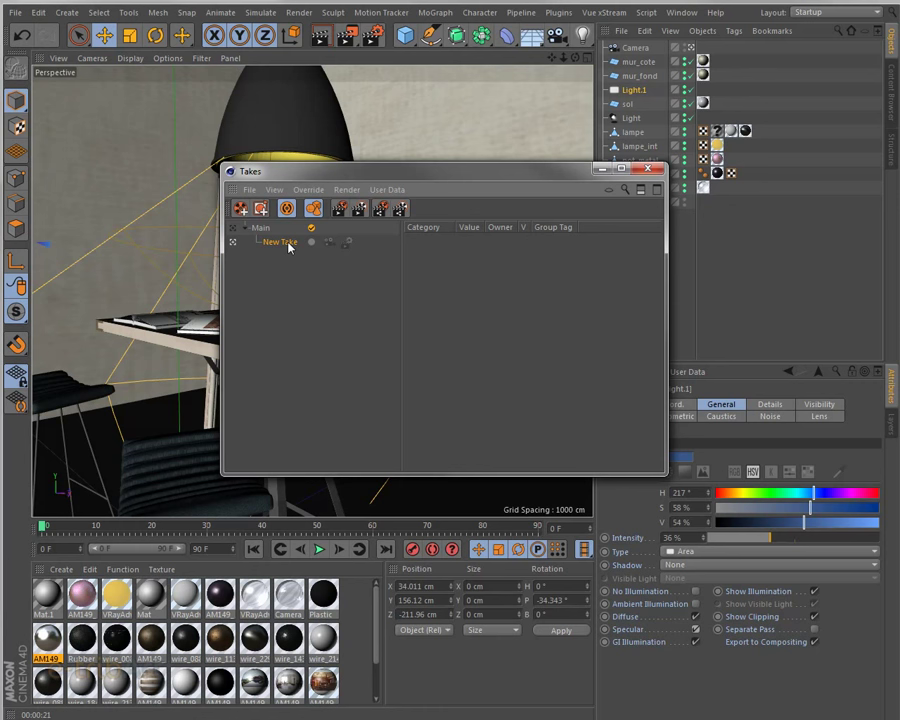
double_click(284, 242)
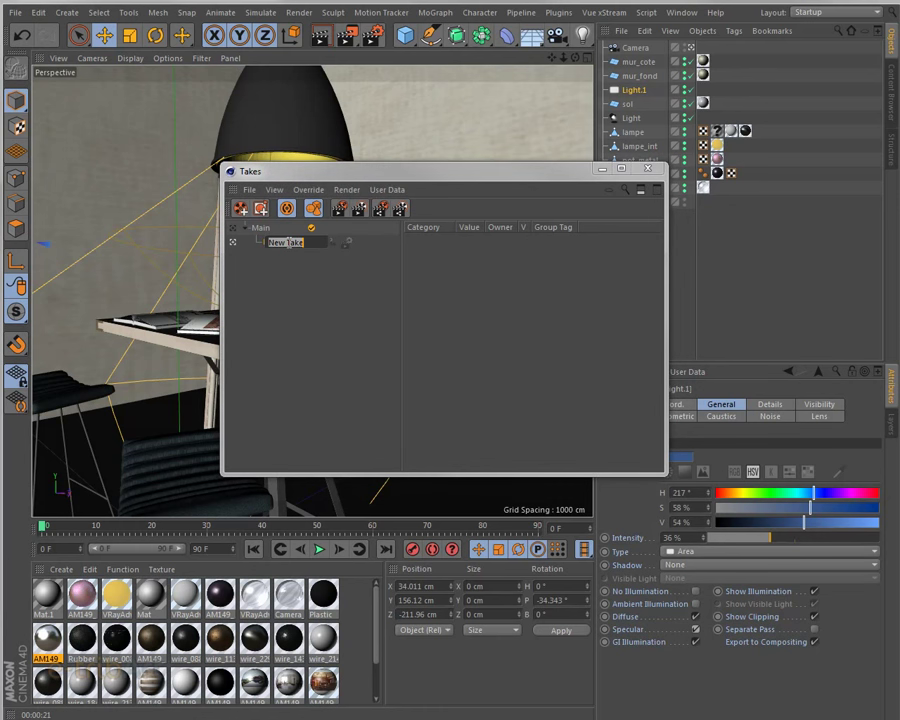
type("vray_direct")
type("_")
key("Return")
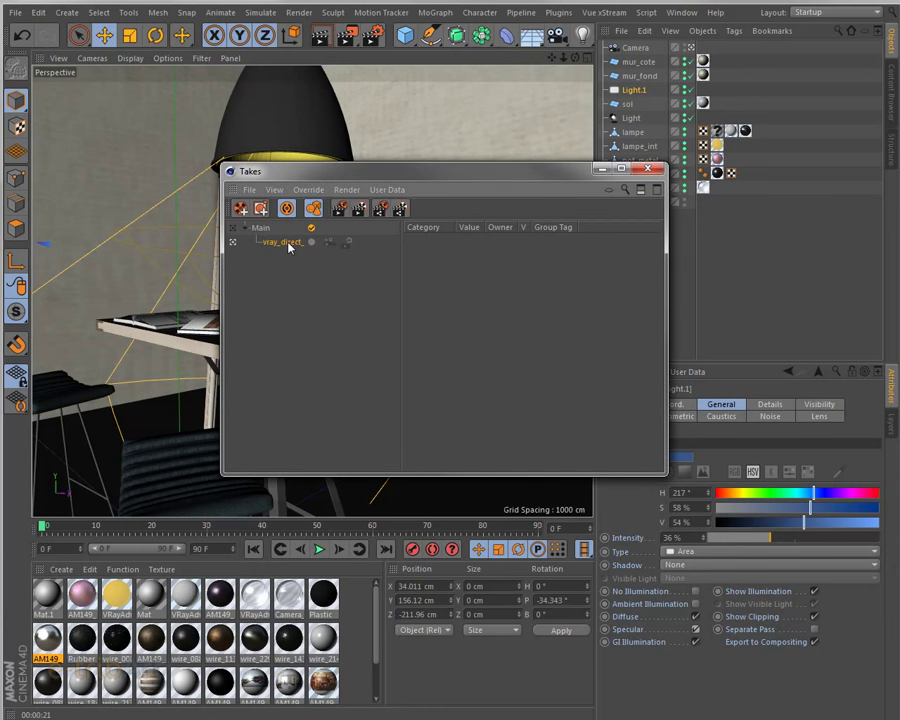
mouse_move(222, 261)
left_mouse_down()
mouse_move(164, 261)
mouse_move(192, 261)
left_mouse_up()
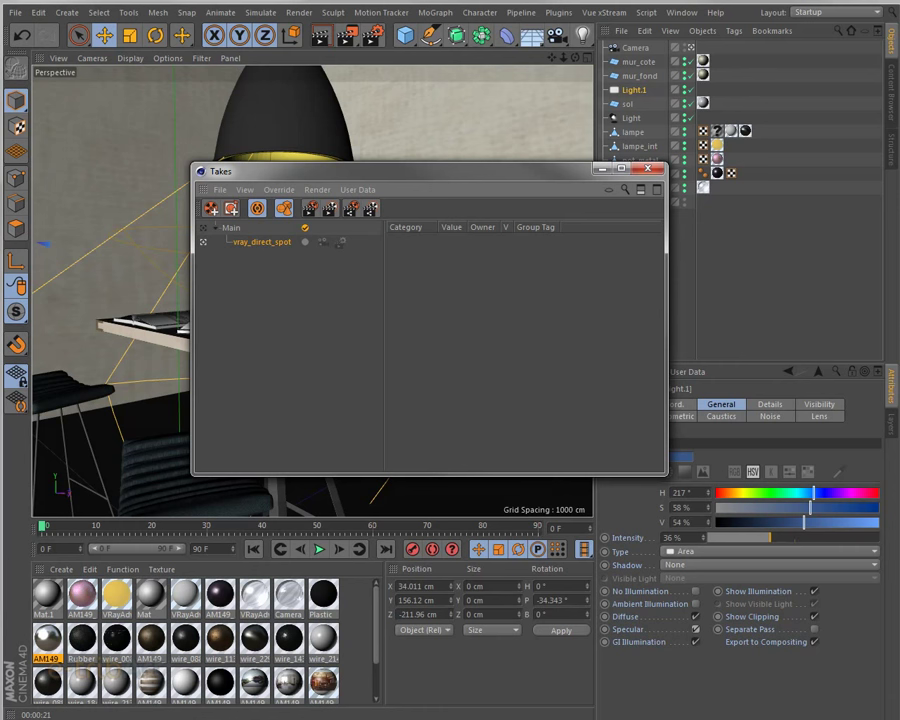
key("ctrl+b")
left_click_drag(435, 305, 336, 268)
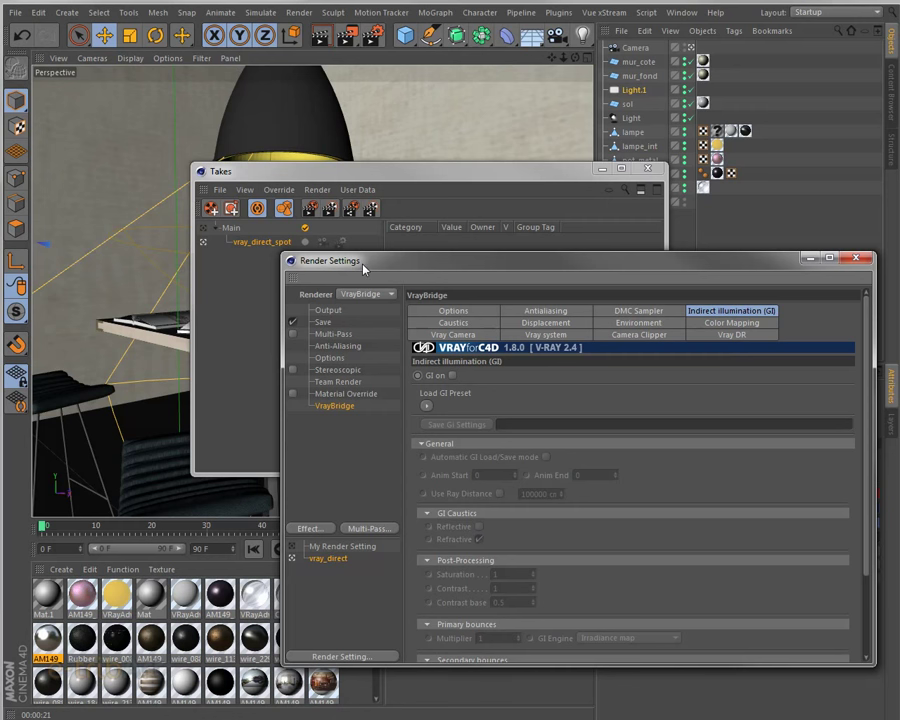
Assign the vray_direct render setting to the vray_direct_spot take
left_click_drag(362, 260, 899, 262)
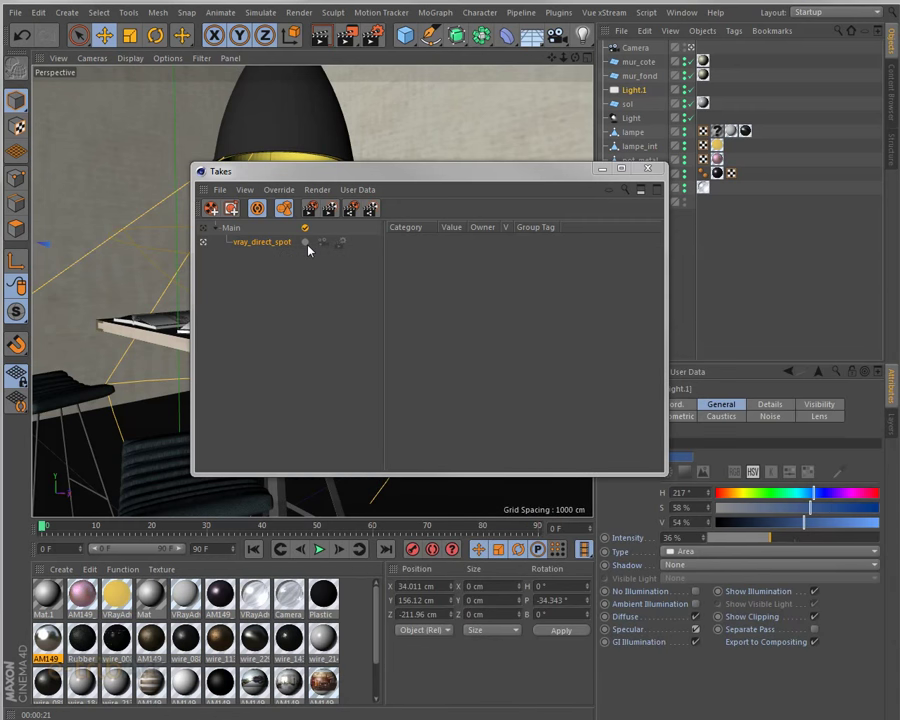
left_click(341, 243)
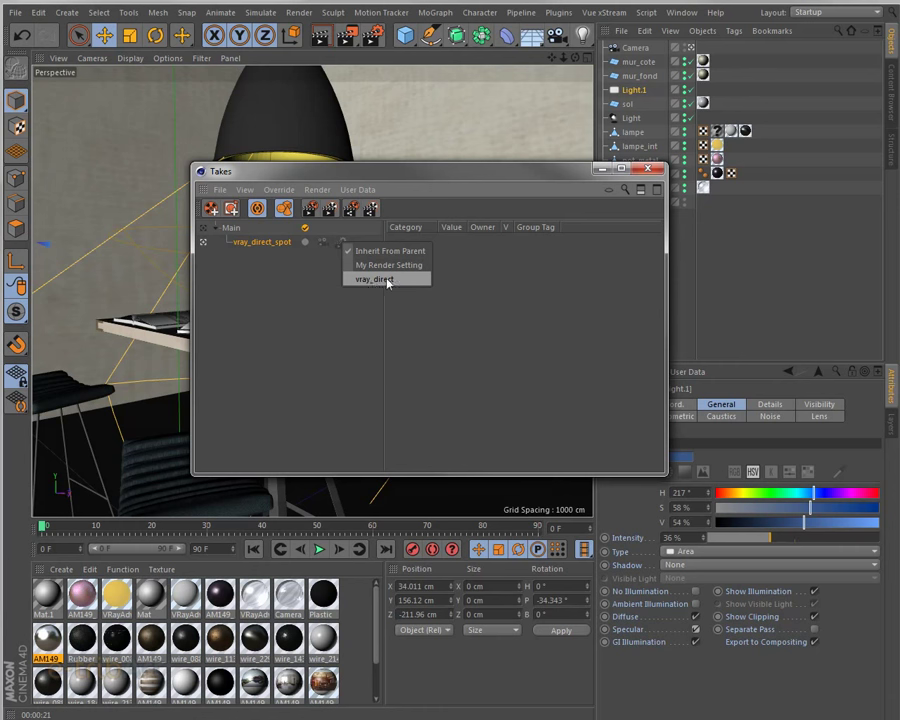
left_click(364, 283)
left_click(341, 243)
left_click(341, 243)
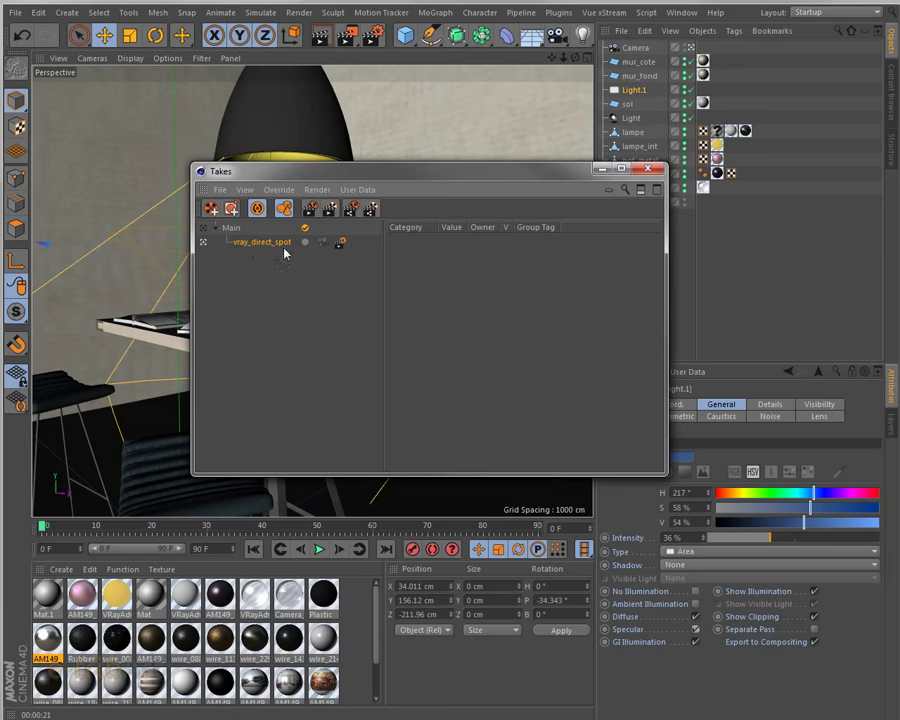
left_click_drag(299, 176, 373, 164)
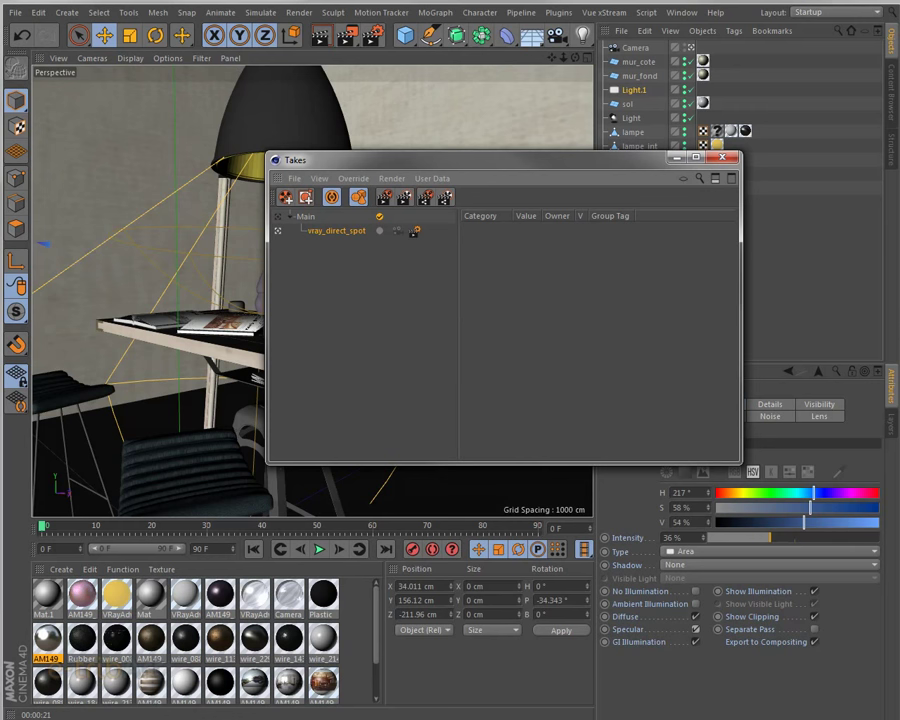
Turn on Auto Take so changes are recorded into vray_direct_spot
mouse_move(586, 170)
left_mouse_down()
mouse_move(383, 191)
mouse_move(397, 202)
mouse_move(410, 189)
left_mouse_up()
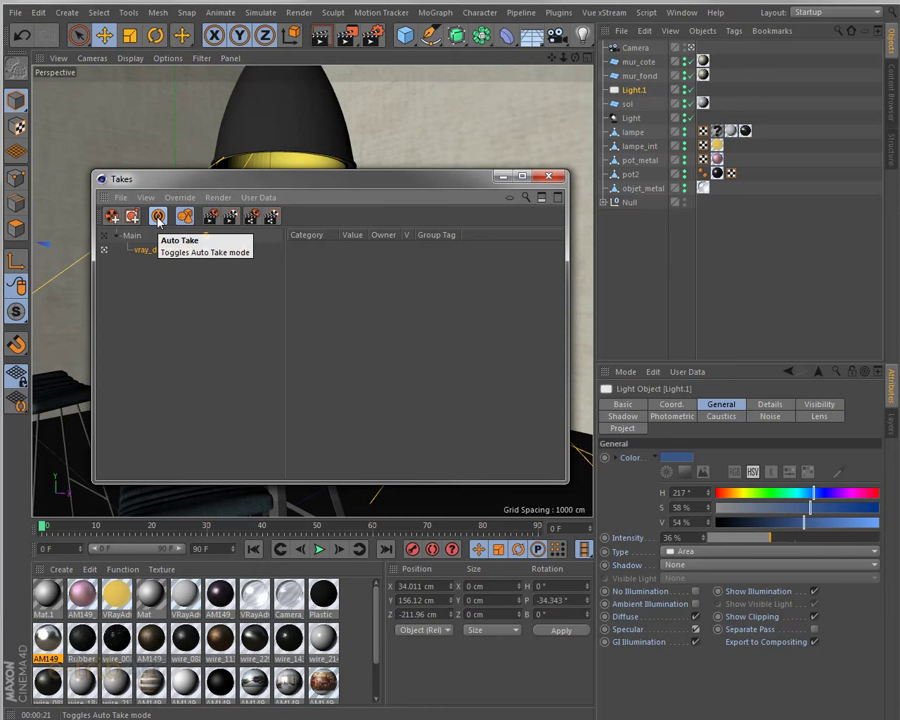
left_click(157, 218)
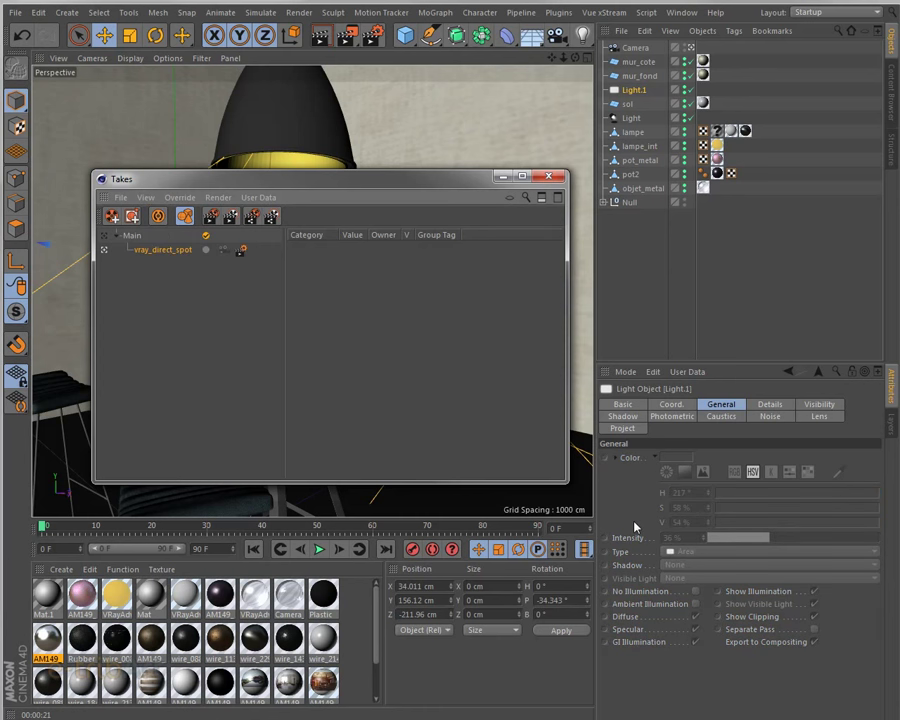
left_click(638, 90)
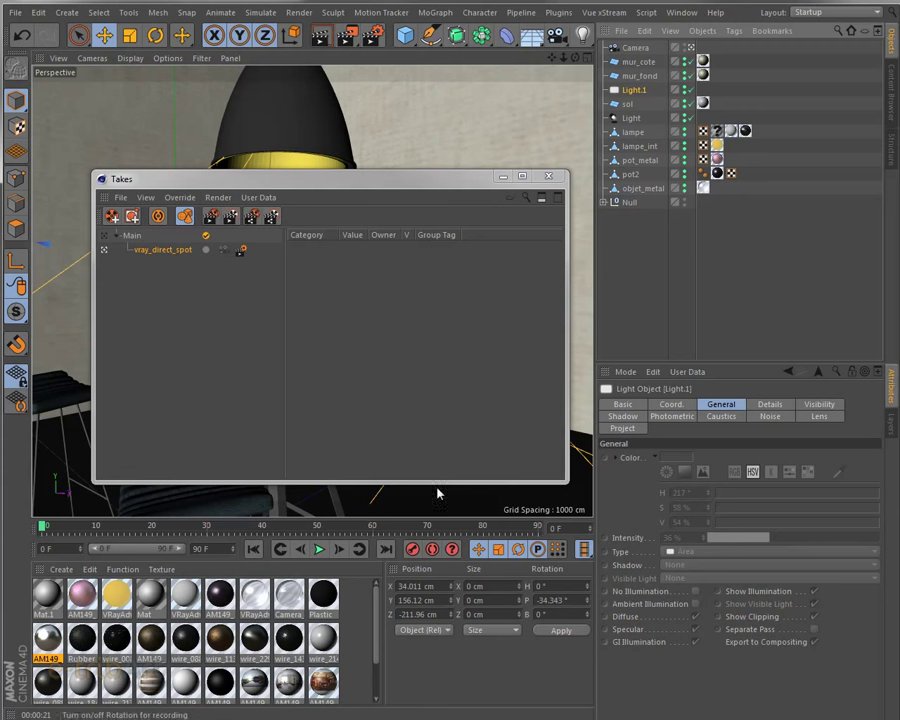
left_click(159, 218)
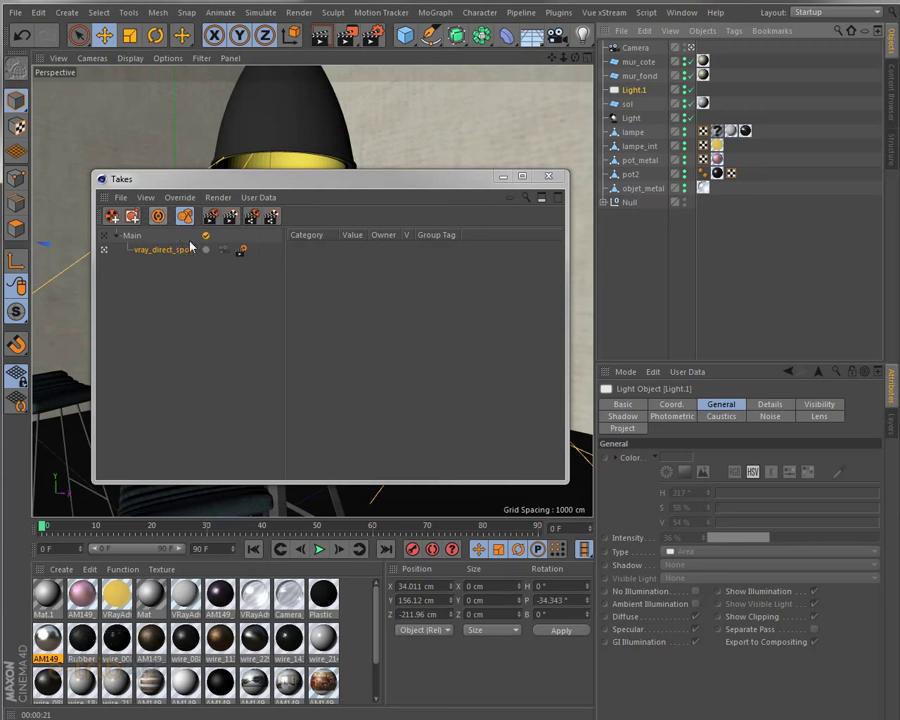
With Auto Take enabled, switch off Light.1's Diffuse and Specular in the vray_direct_spot take
right_click(628, 623)
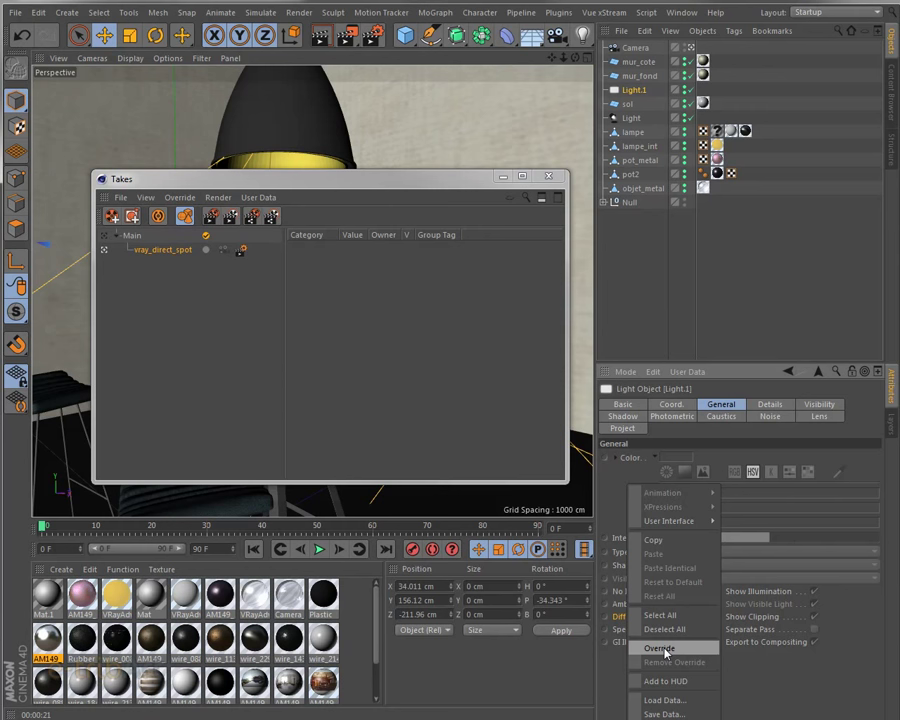
left_click(112, 157)
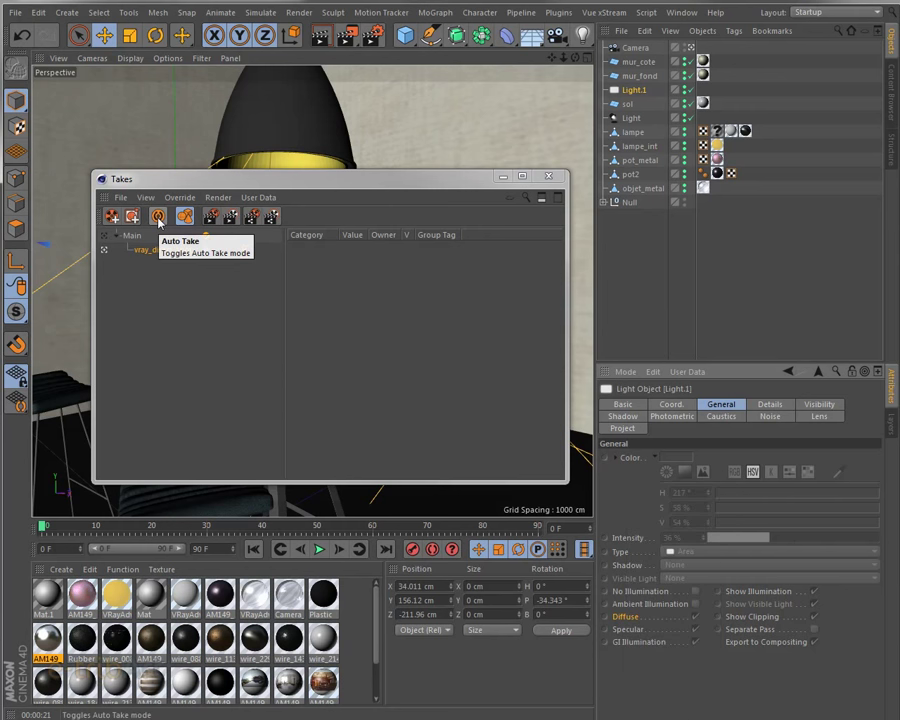
left_click(158, 218)
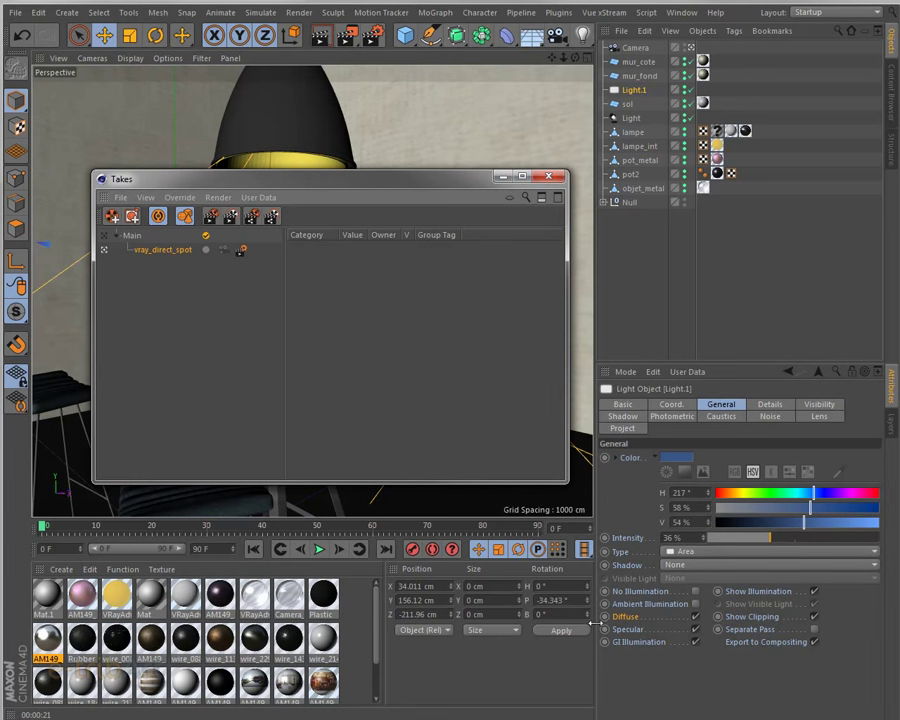
left_click(695, 616)
left_click(695, 630)
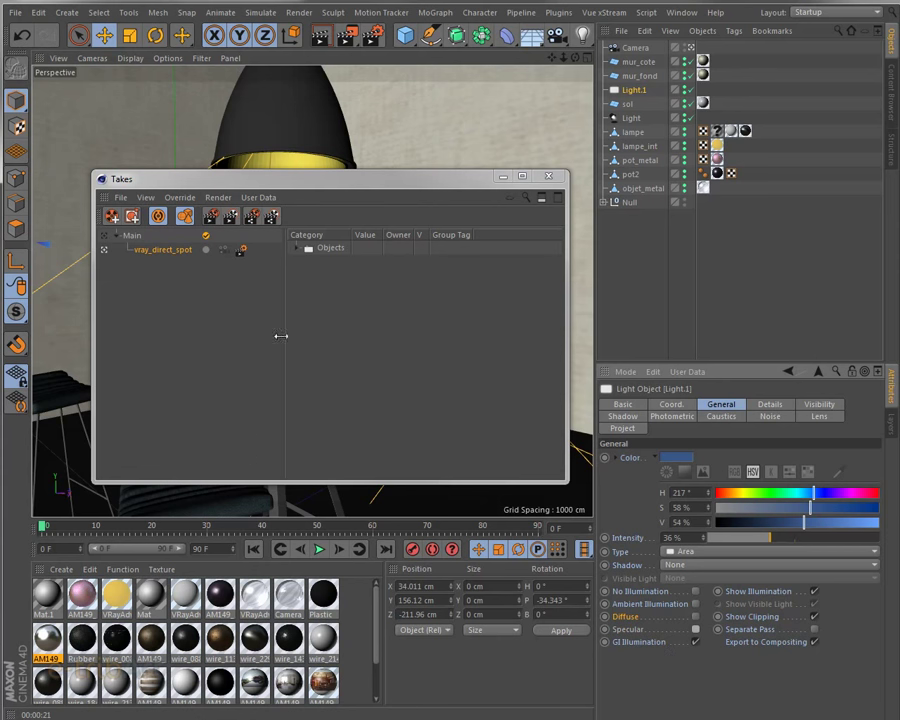
left_click(296, 248)
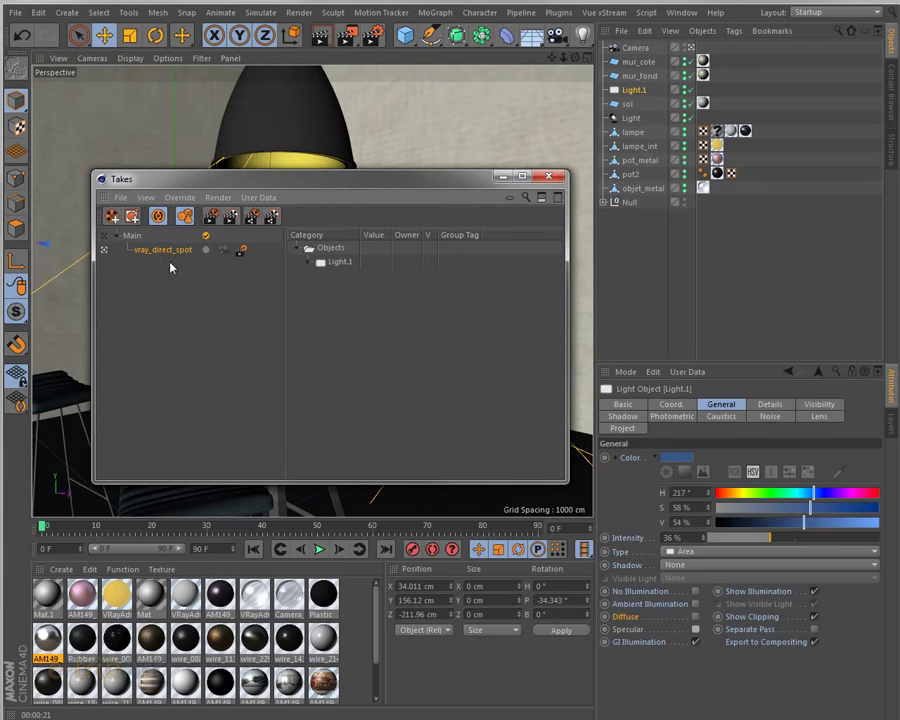
left_click(309, 262)
left_click(319, 277)
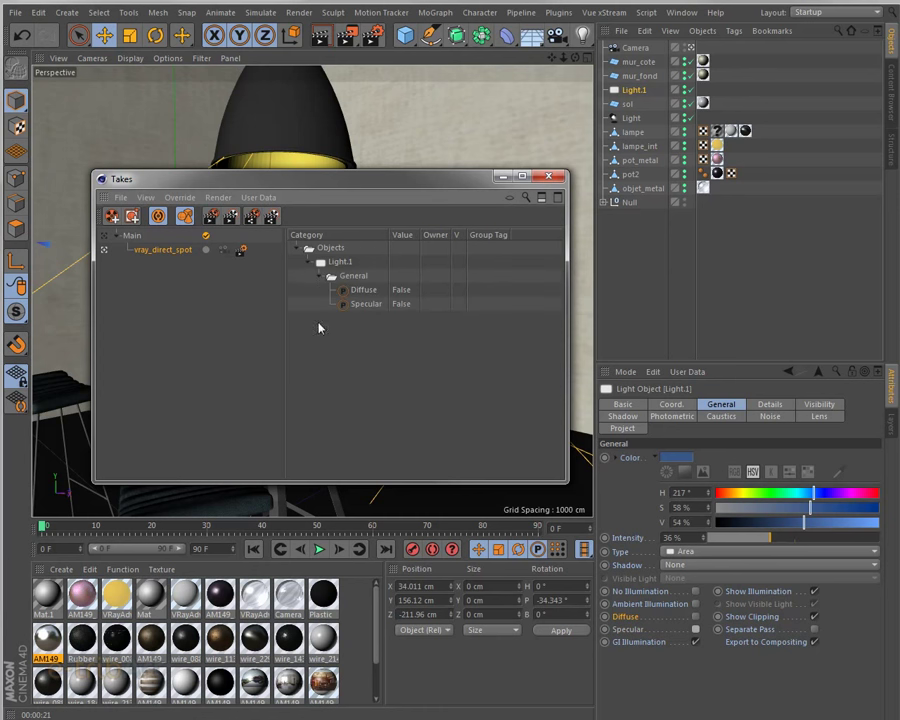
double_click(401, 294)
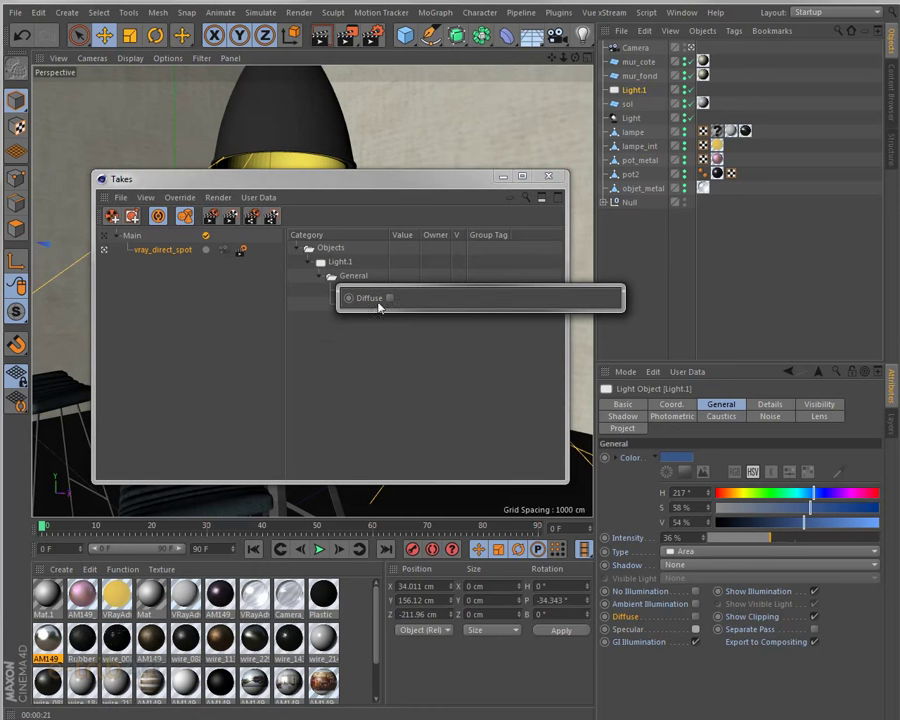
left_click(390, 298)
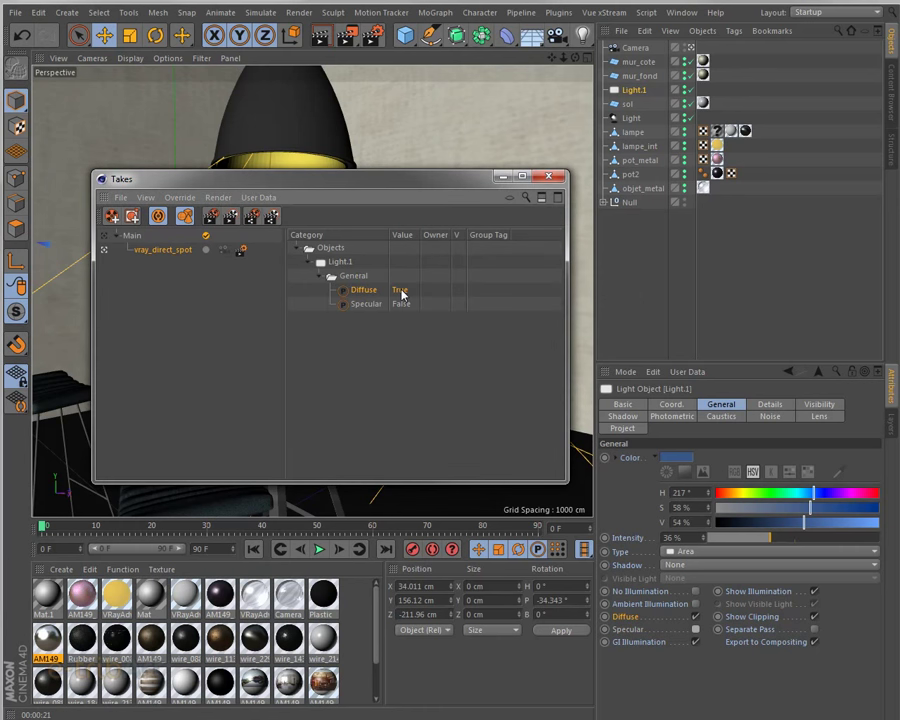
double_click(401, 294)
left_click(394, 296)
Select the spot Light and drag its Intensity down to record an override
left_click_drag(259, 186, 262, 235)
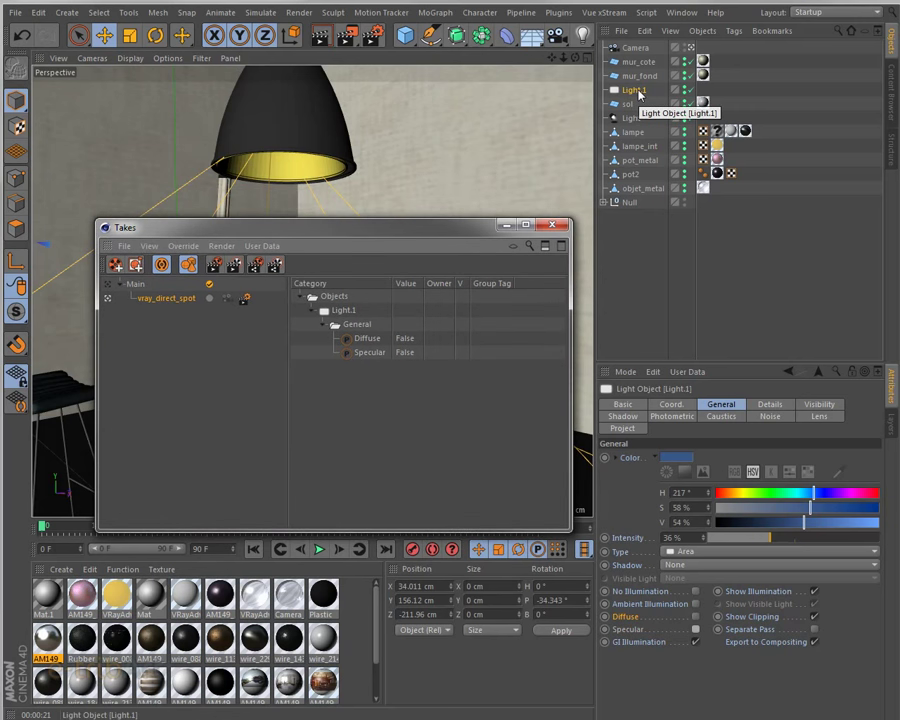
left_click(639, 94)
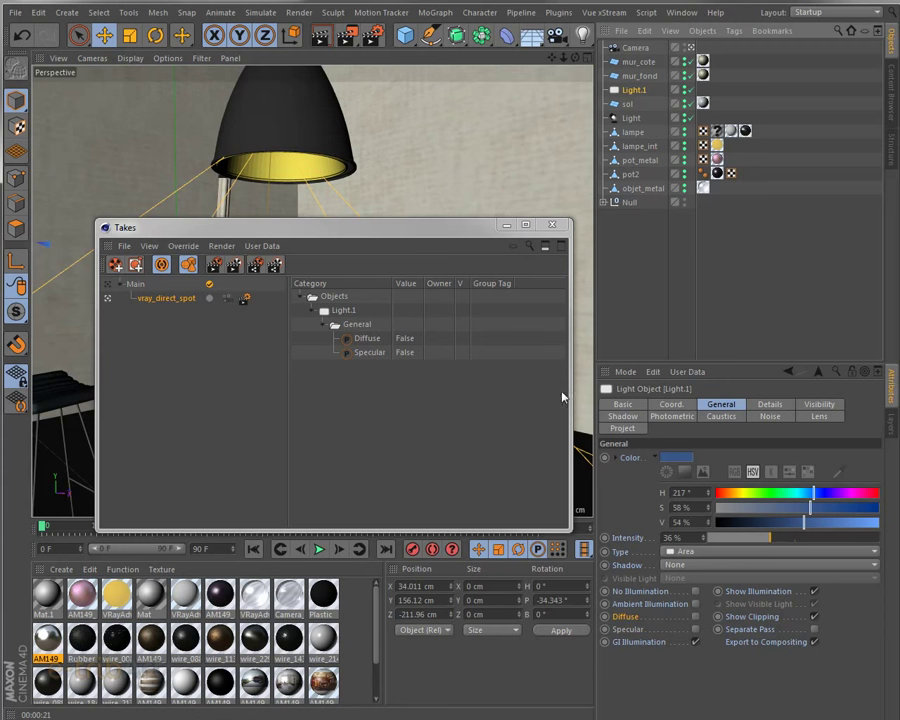
left_click(632, 118)
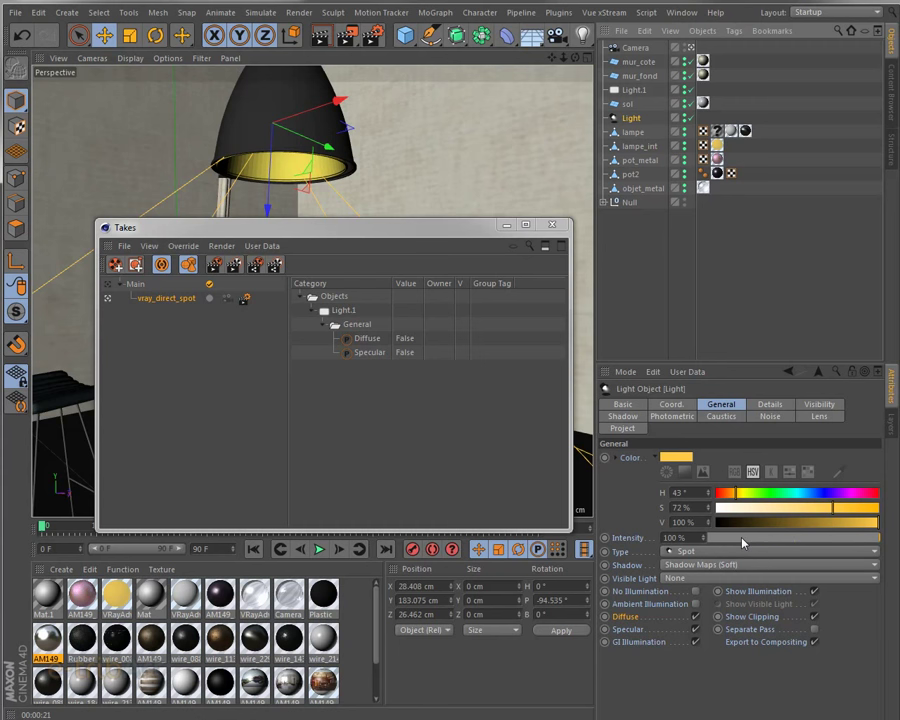
left_click_drag(742, 542, 835, 540)
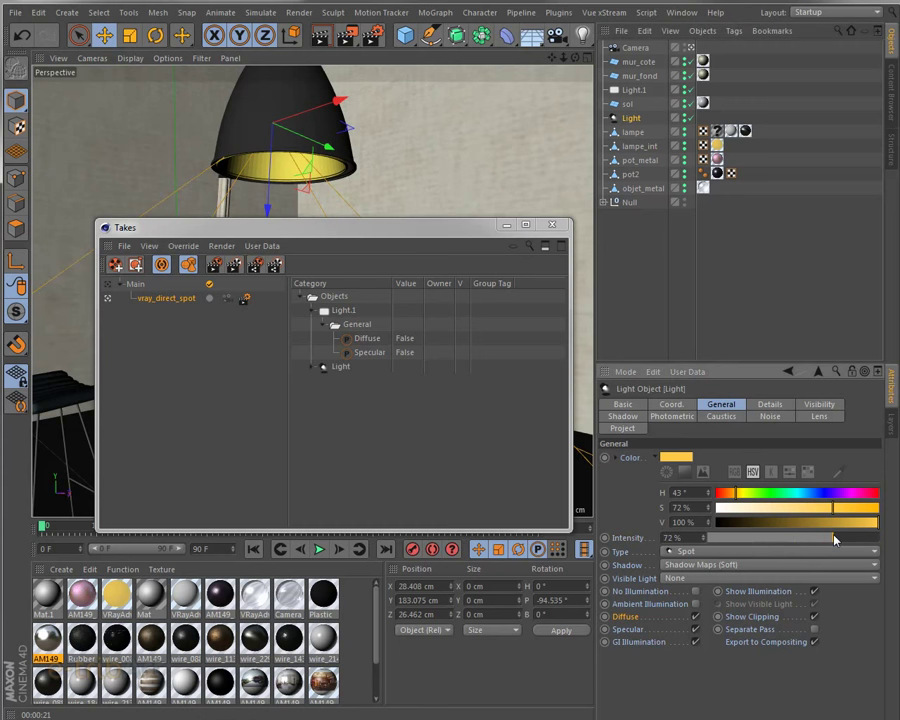
Set the Light's Intensity override in the Takes tree to 61%, then collapse Objects
left_click(315, 367)
left_click(324, 381)
left_click(401, 400)
double_click(401, 400)
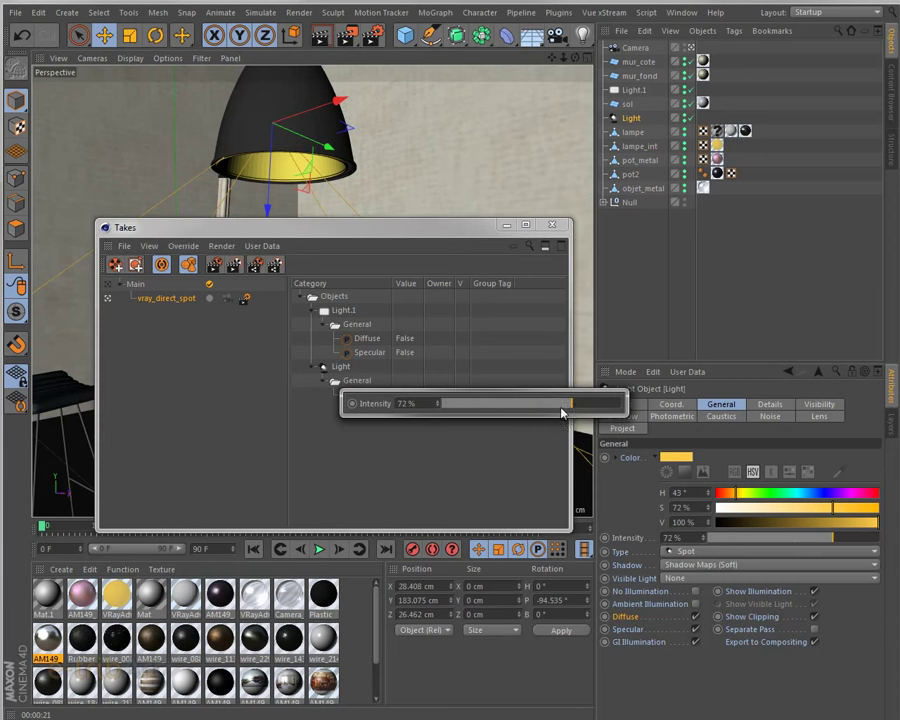
left_click_drag(578, 408, 552, 409)
left_click(432, 441)
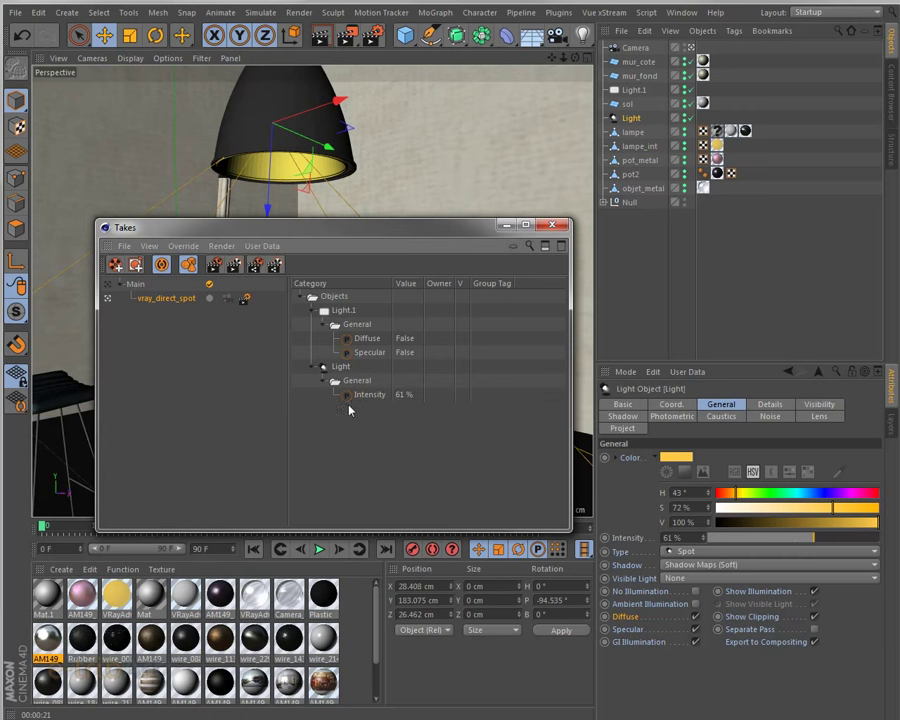
mouse_move(276, 226)
left_mouse_down()
mouse_move(346, 201)
mouse_move(256, 204)
mouse_move(243, 191)
left_mouse_up()
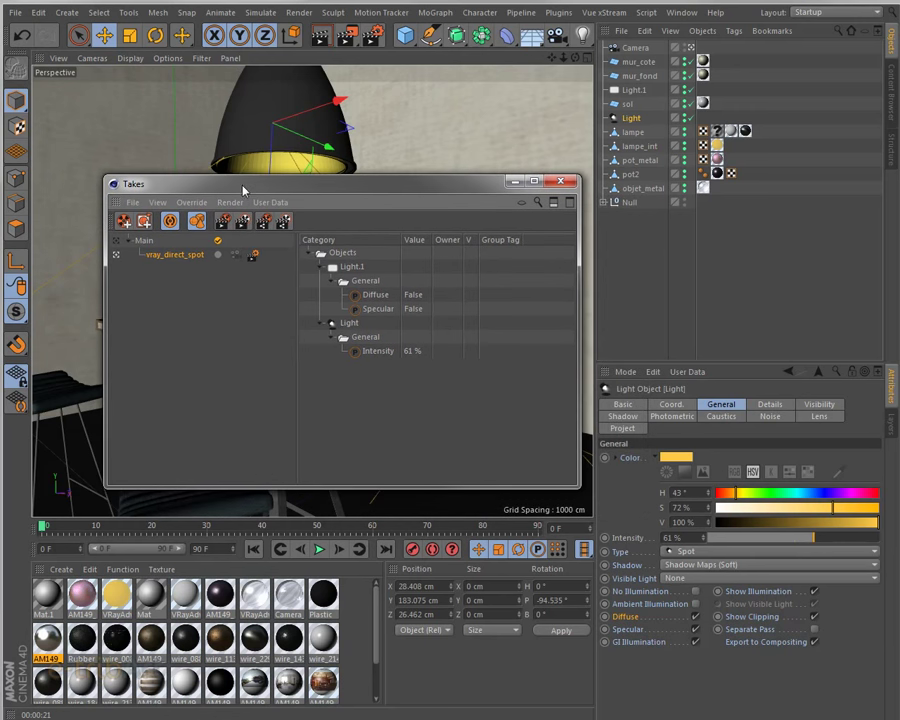
left_click(309, 255)
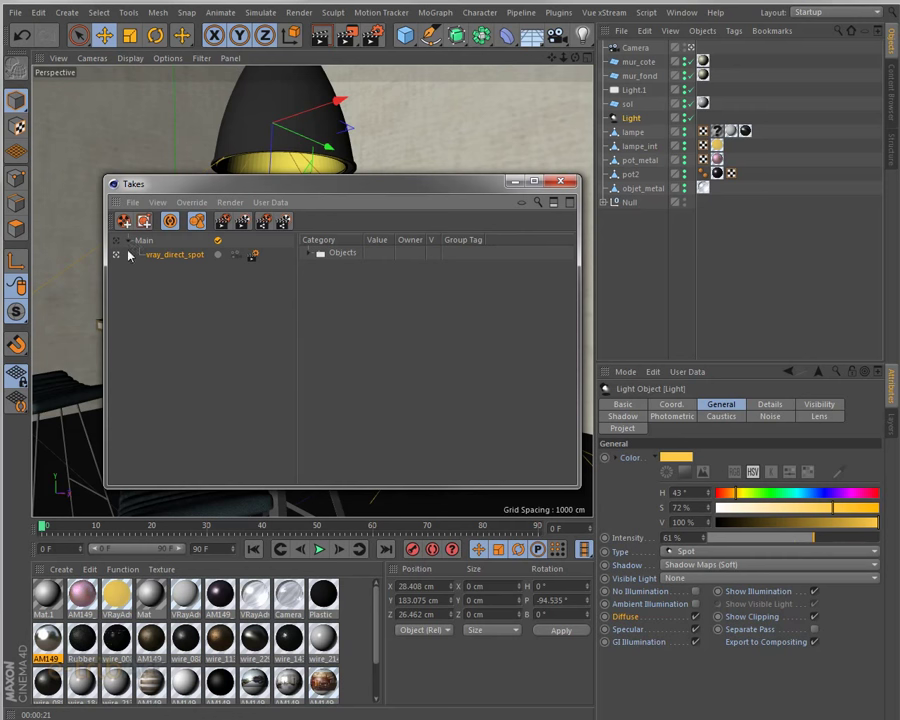
left_click_drag(161, 190, 170, 204)
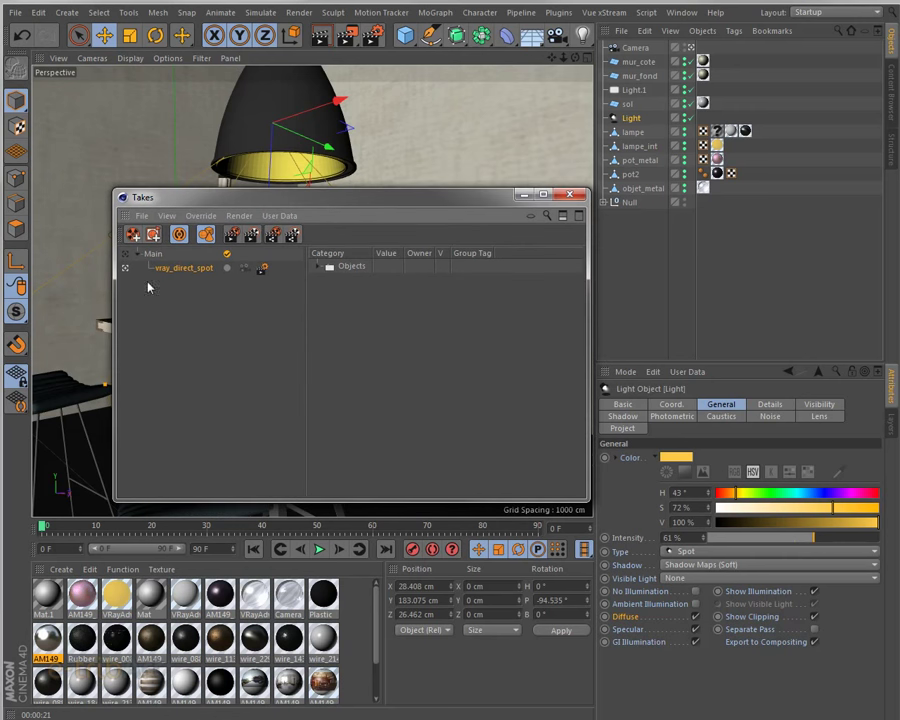
Add a take under Main named vrai_GI_blue, then bring up Render Settings with Ctrl+B
left_click(150, 255)
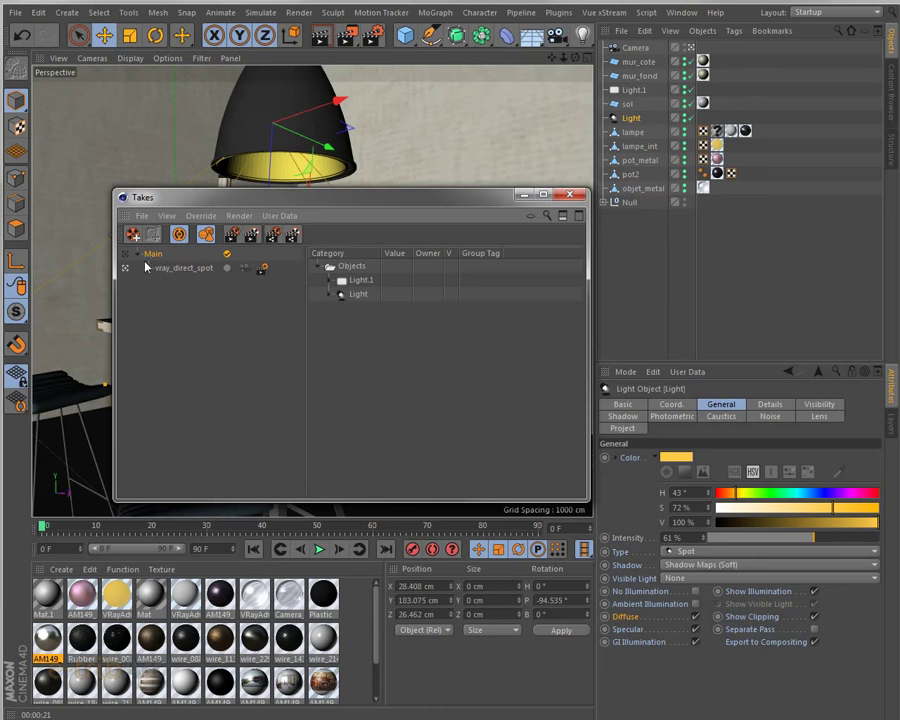
left_click(133, 240)
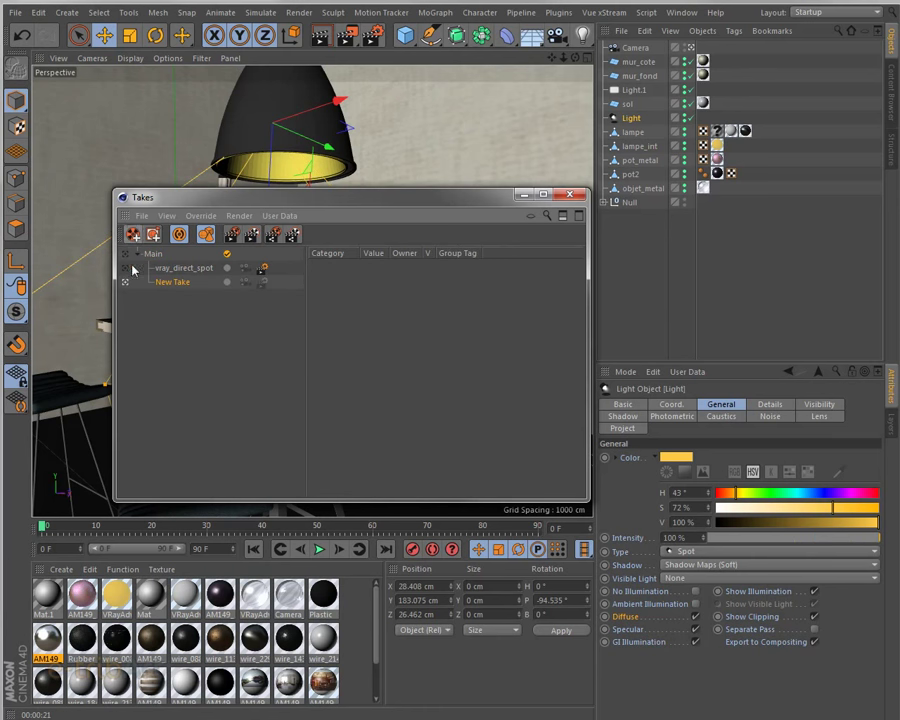
double_click(167, 282)
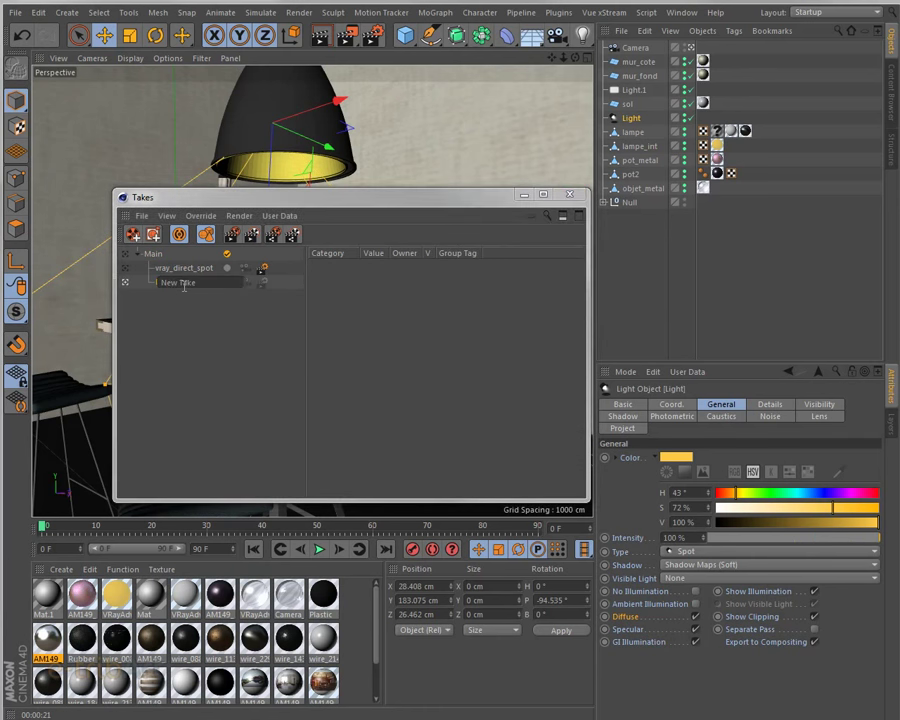
left_click_drag(197, 282, 92, 285)
type("vrai_gi_")
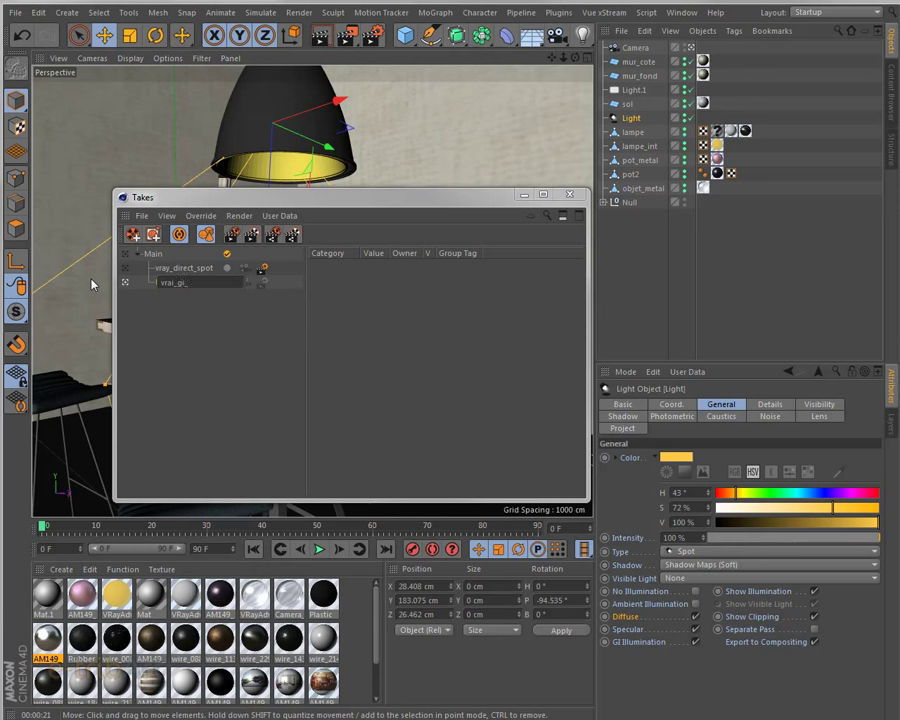
key("BackSpace")
key("BackSpace")
type("GI_blue")
key("Return")
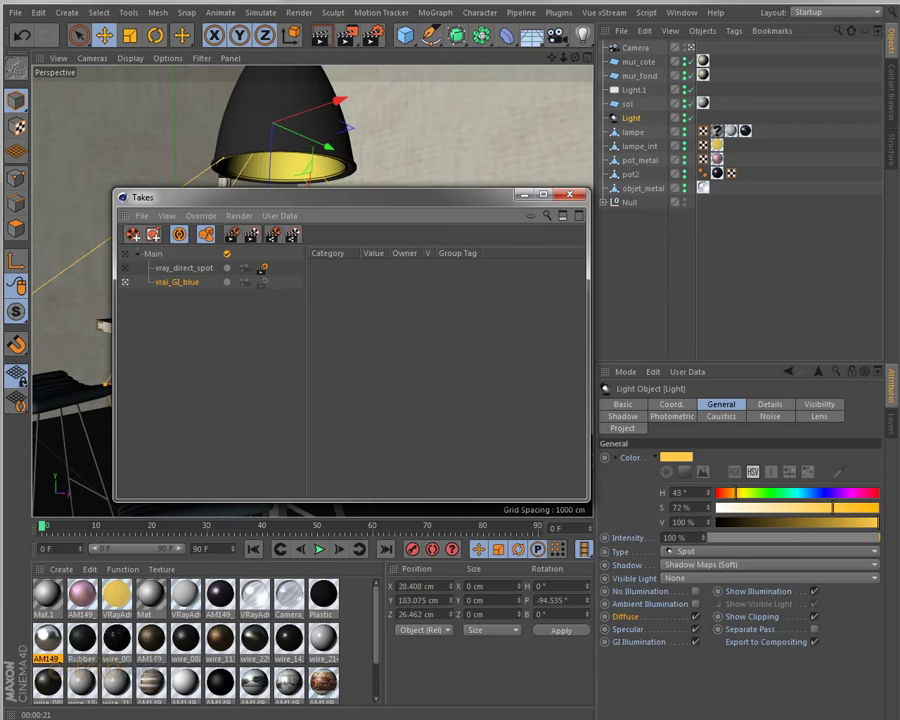
key("ctrl+b")
left_click_drag(313, 308, 365, 276)
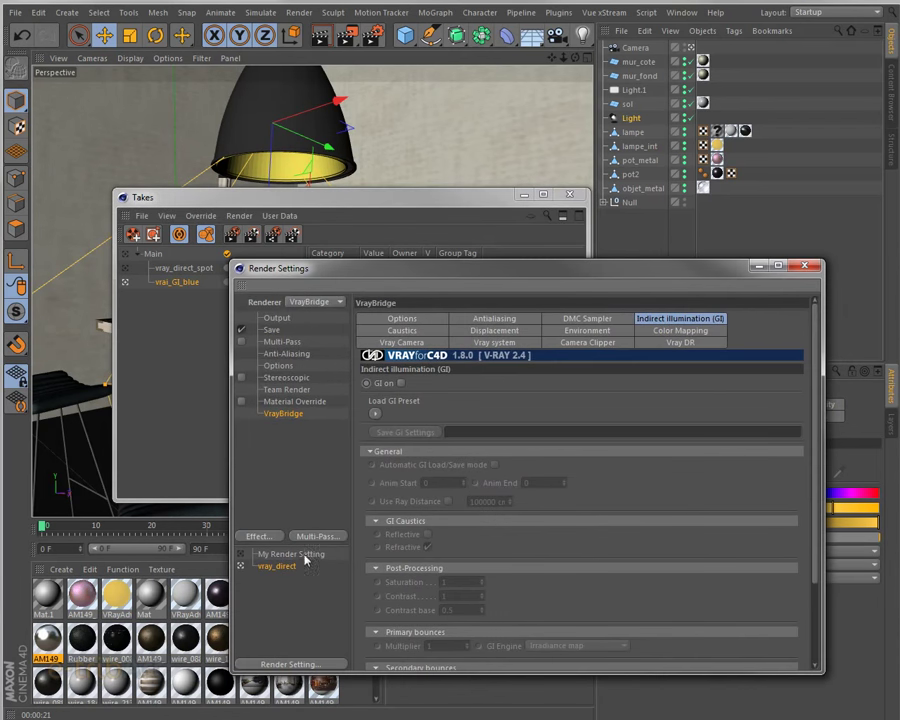
Add a new render setting using VrayBridge, rename it vray_gi, and tick GI on
left_click(307, 665)
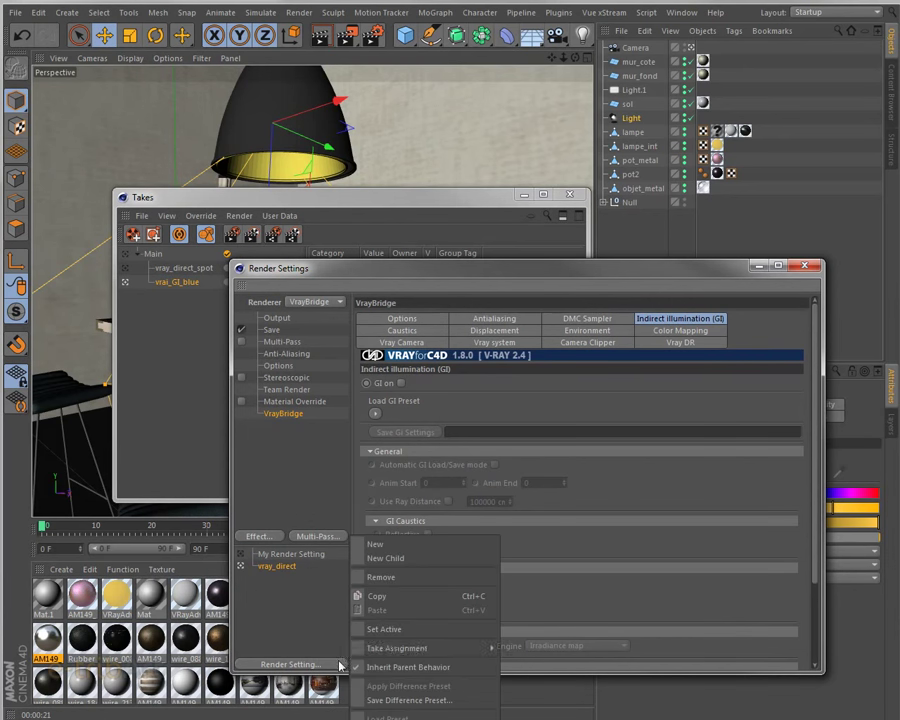
left_click(375, 545)
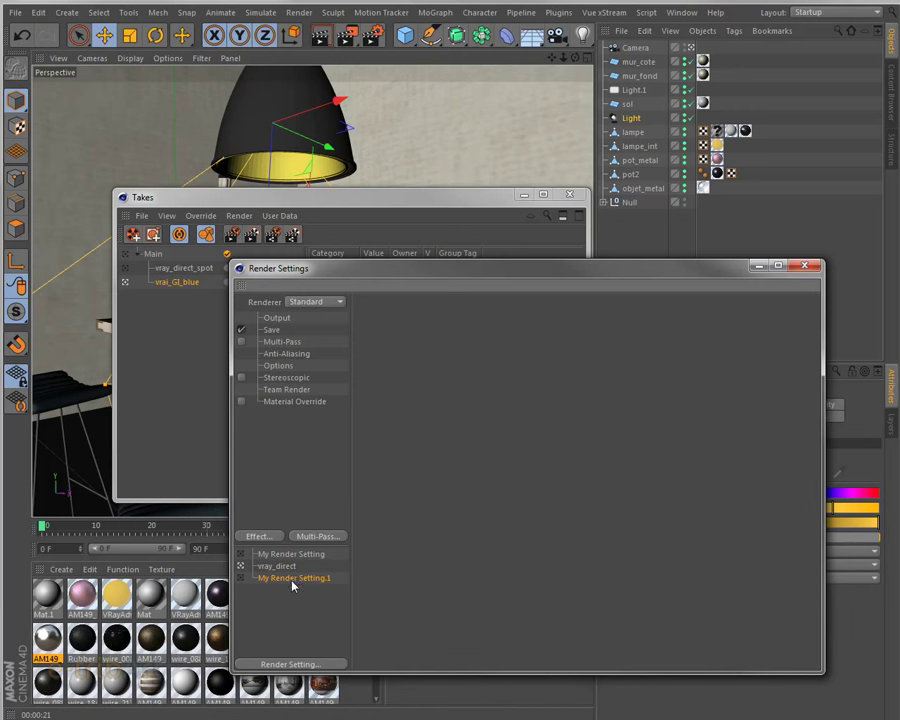
left_click(320, 301)
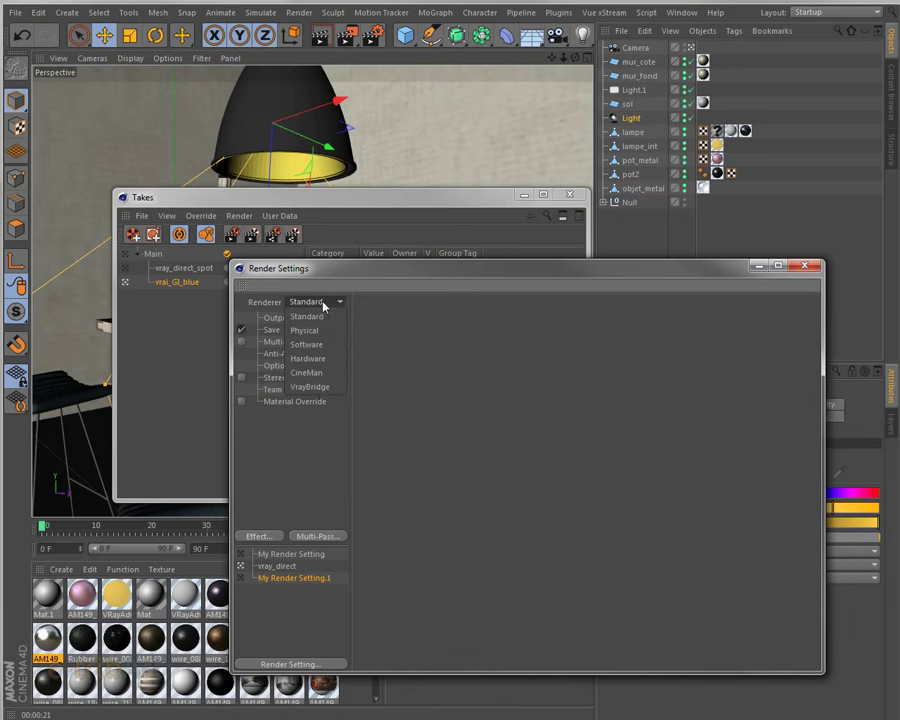
left_click(320, 389)
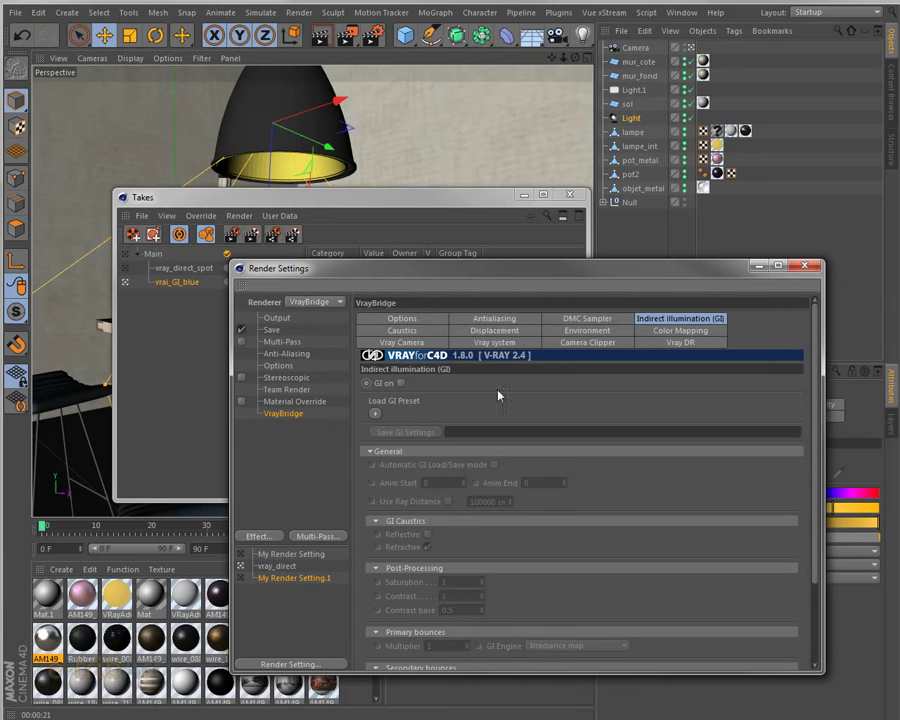
double_click(280, 578)
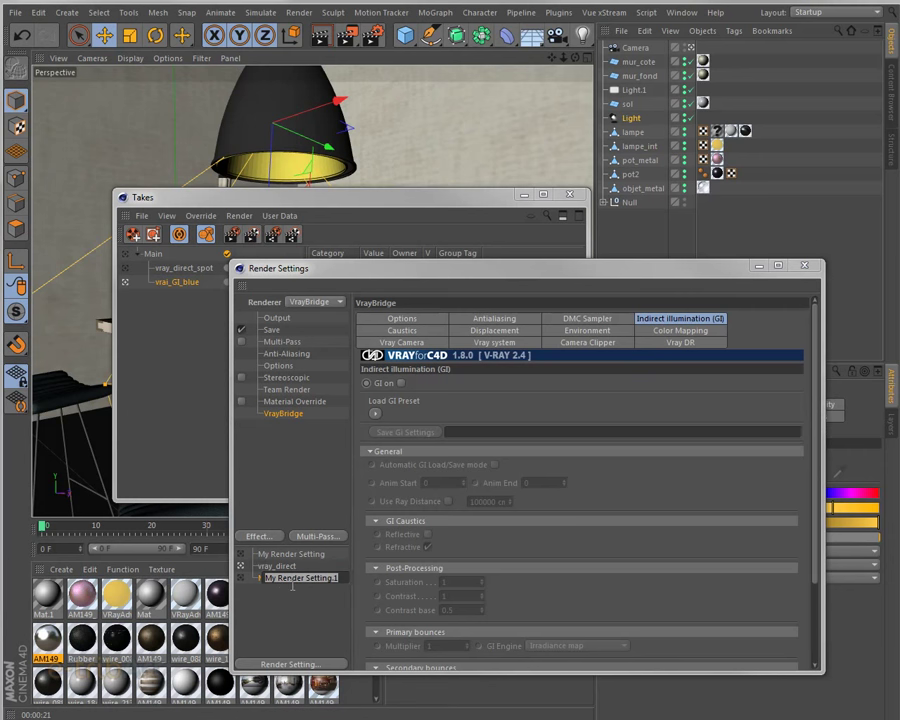
type("vray")
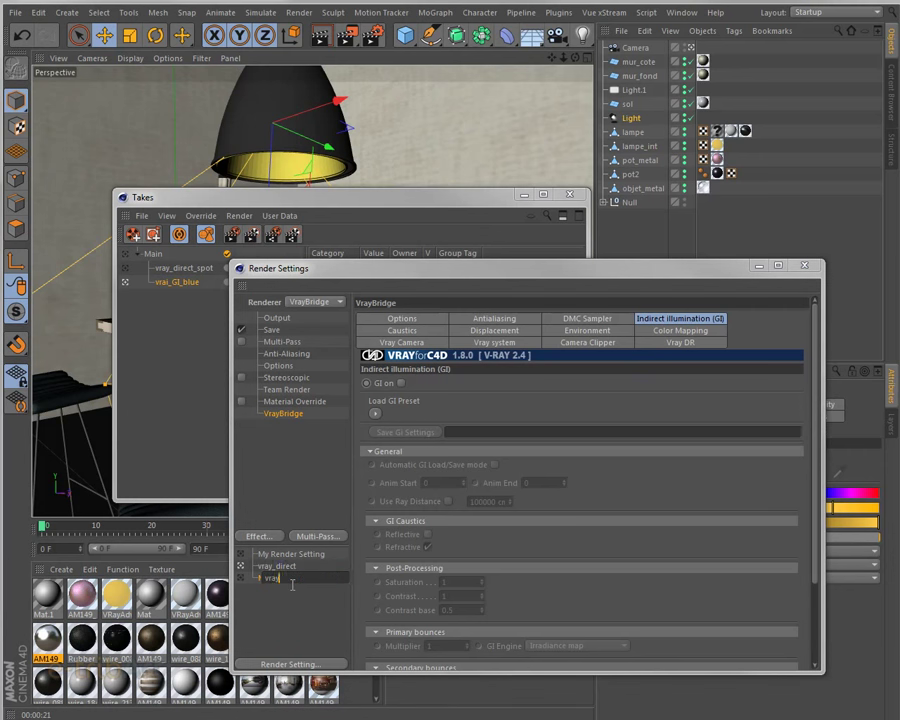
type("_gi")
key("Return")
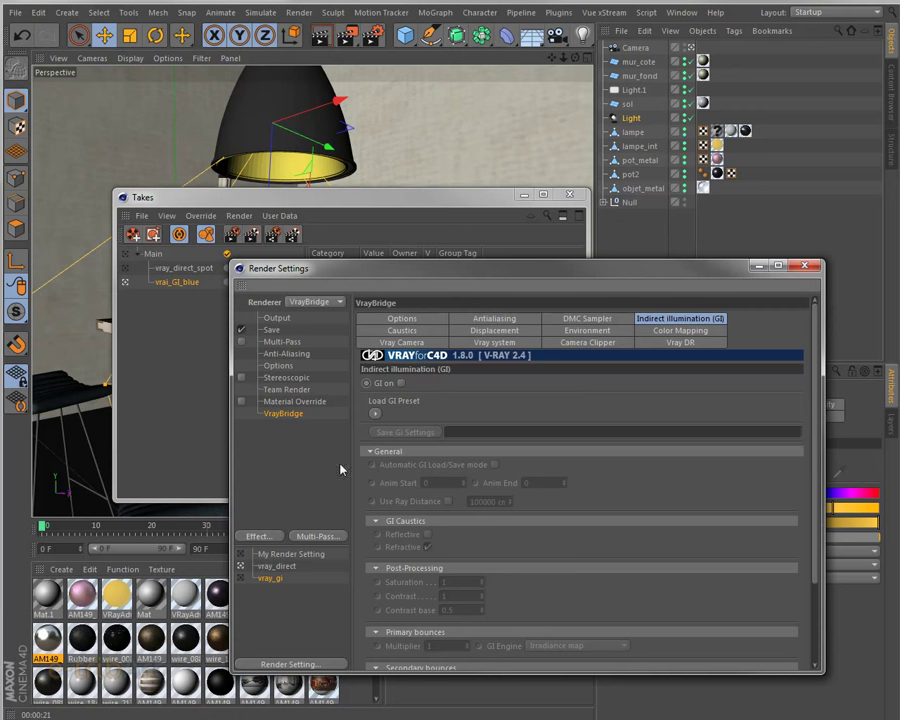
left_click(401, 383)
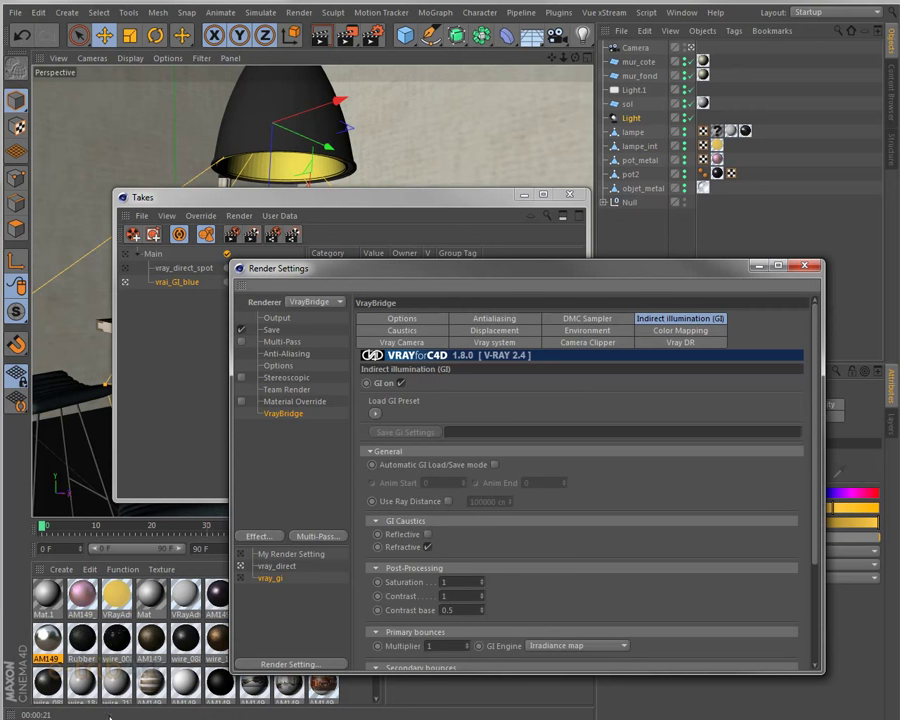
Turn on Show GI only in the VrayBridge Options of vray_gi
left_click(402, 318)
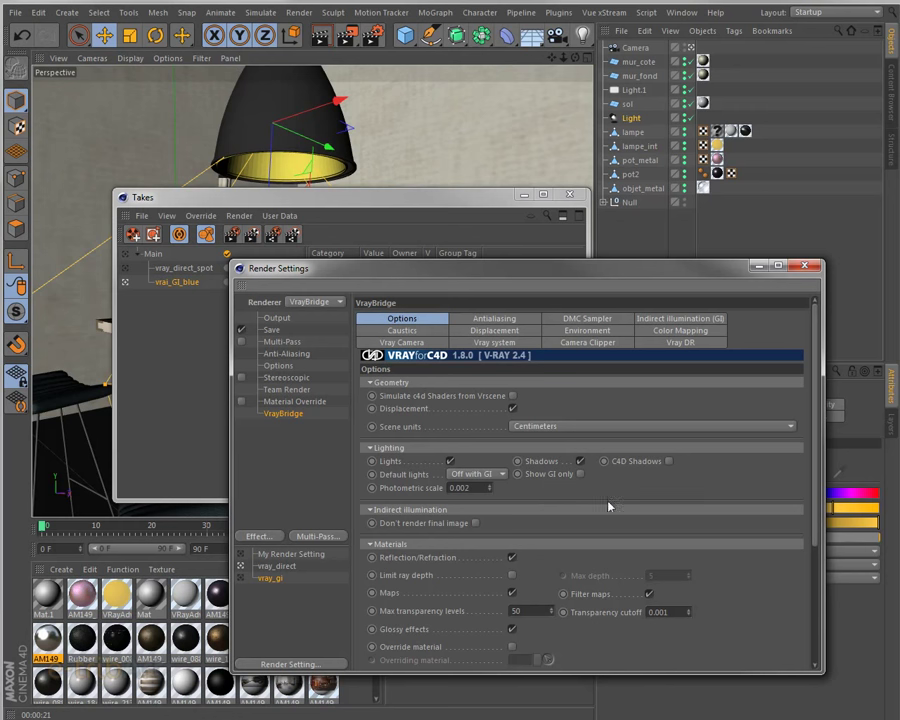
scroll(607, 531, "down", 3)
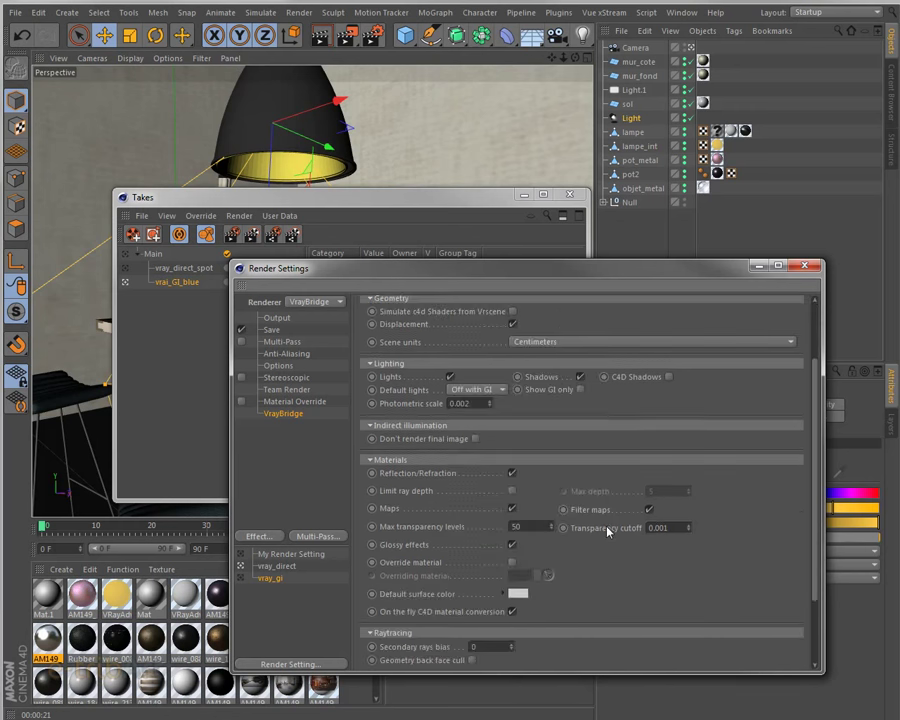
scroll(607, 531, "down", 3)
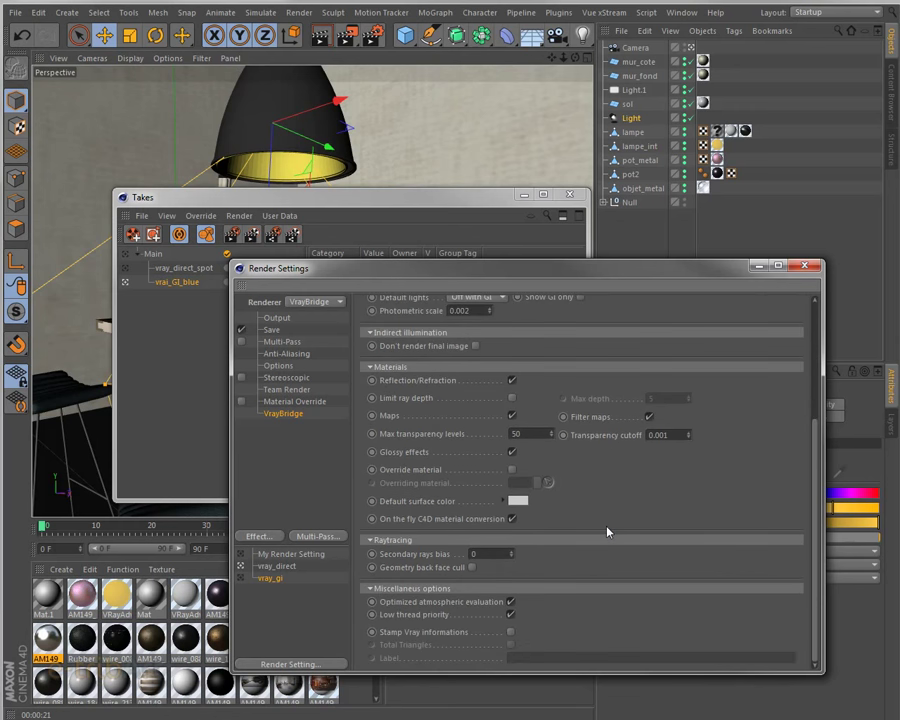
scroll(607, 531, "up", 6)
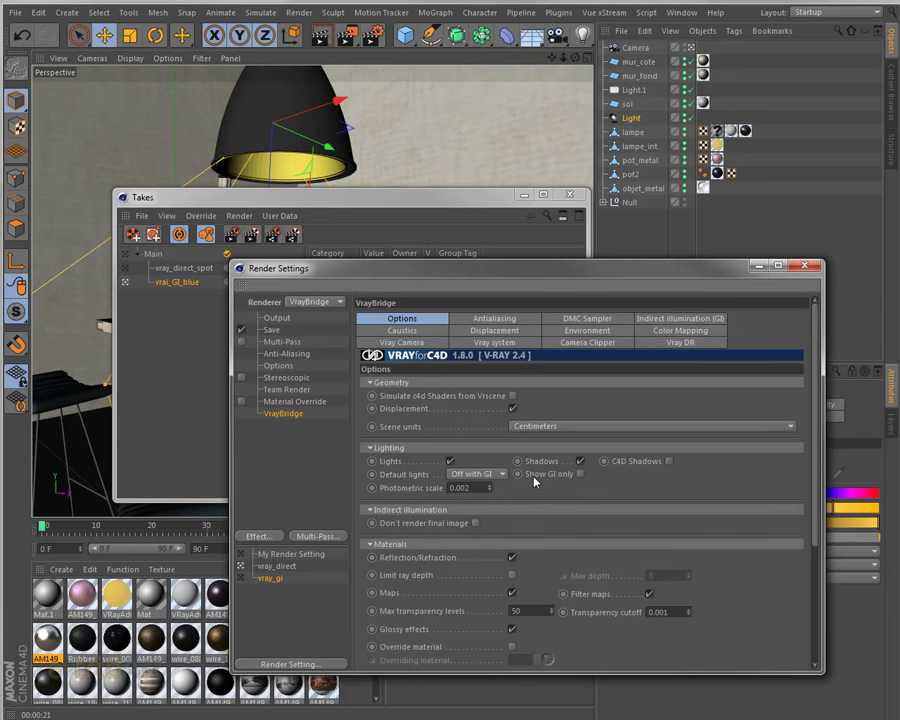
left_click(580, 474)
Compare the vray_direct and vray_gi settings, leave vray_gi active, and close Render Settings
left_click(240, 579)
left_click(240, 567)
left_click(678, 320)
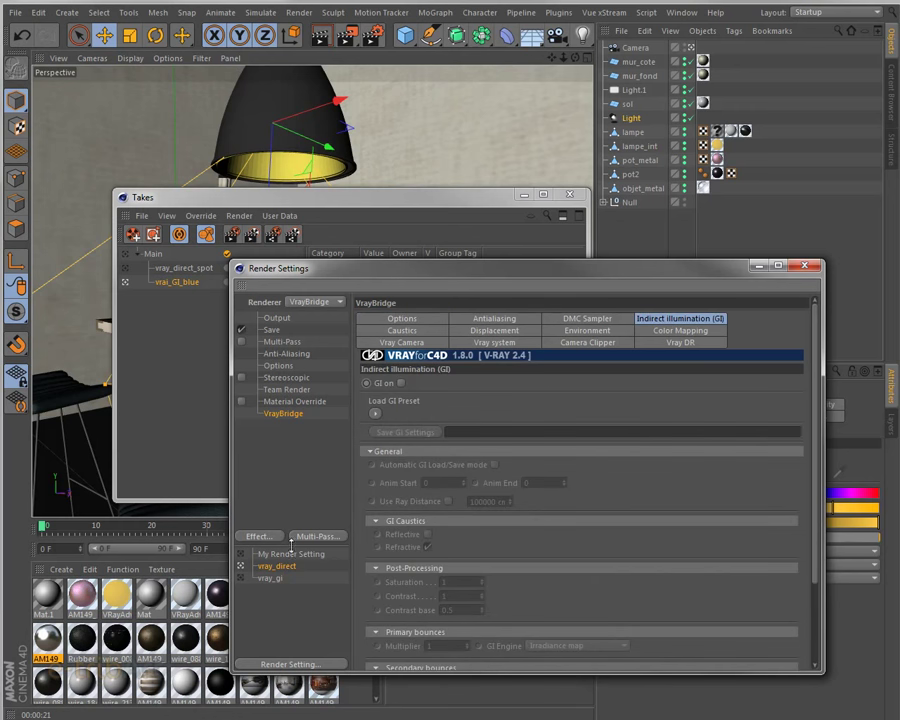
left_click(246, 580)
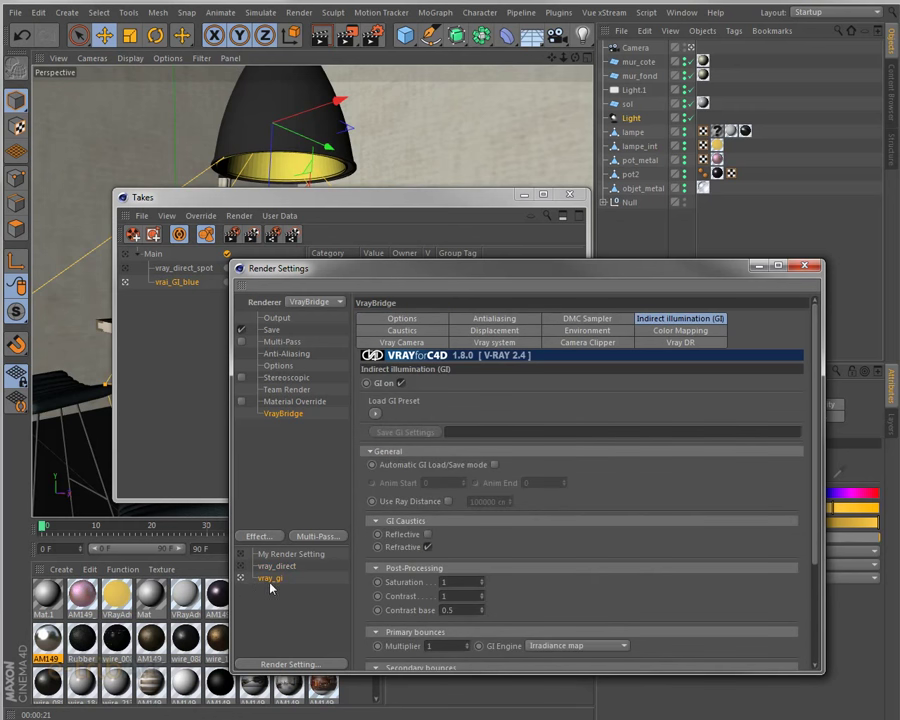
left_click(440, 320)
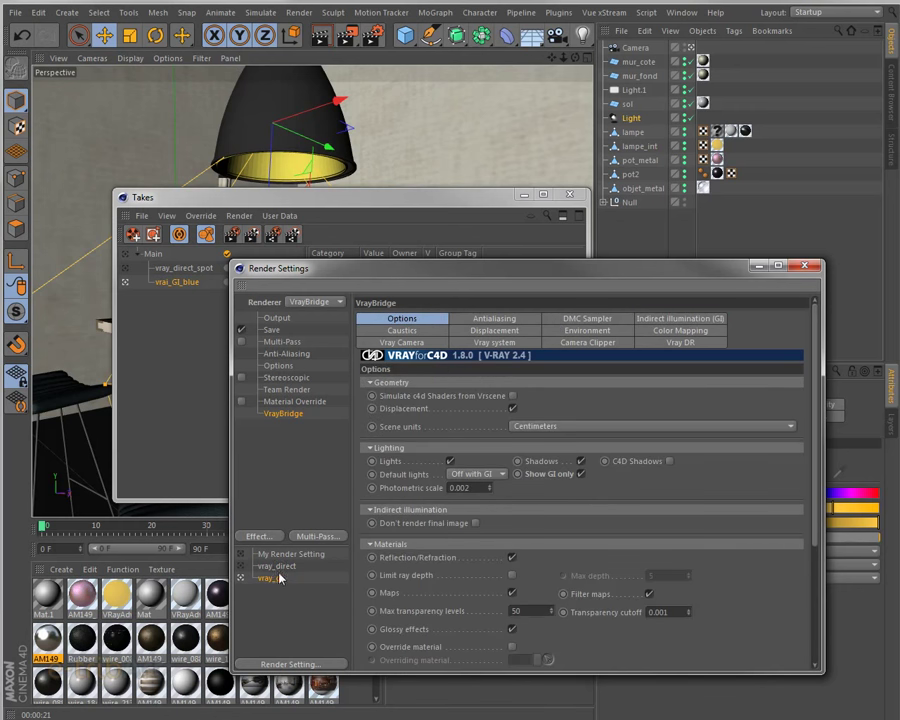
left_click(218, 197)
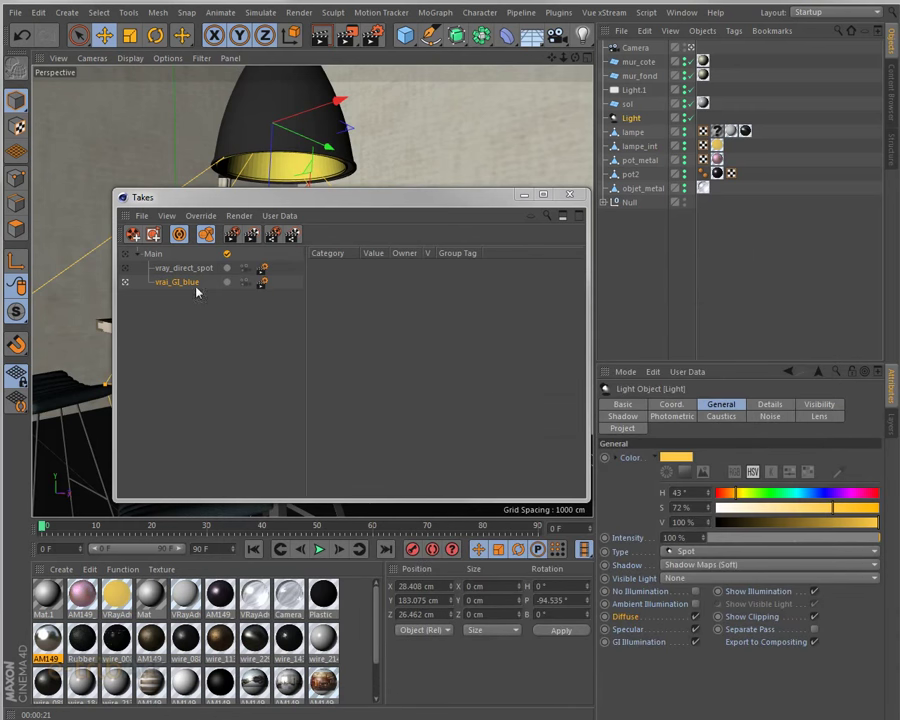
Rename the vrai_GI_blue take to vray_GI_blue
double_click(170, 282)
left_click(170, 283)
key("BackSpace")
type("y")
key("Return")
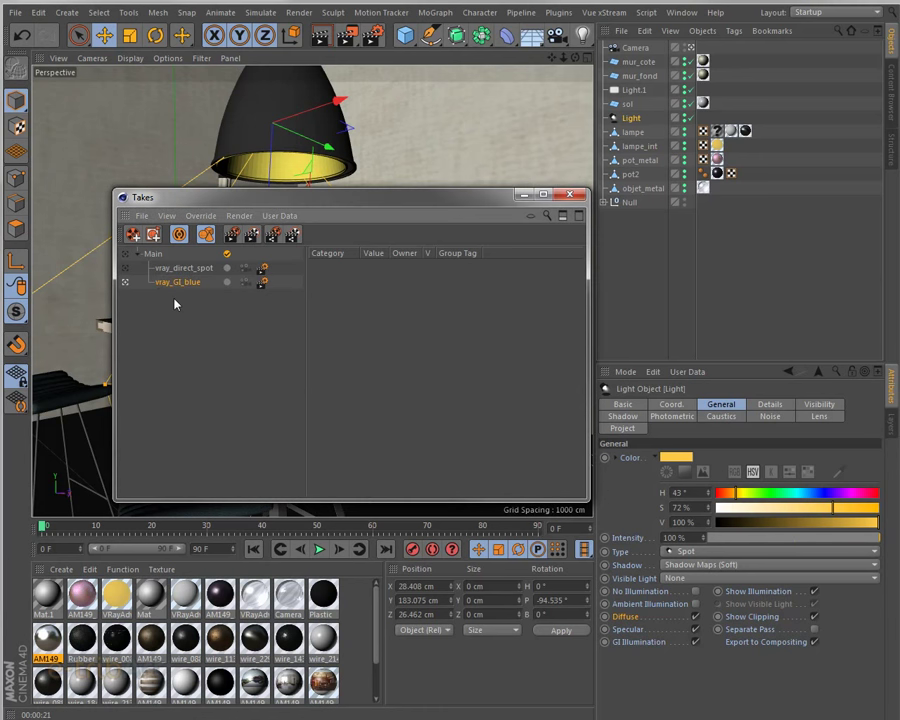
Verify vray_GI_blue uses vray_gi and vray_direct_spot keeps vray_direct as render settings
left_click(263, 283)
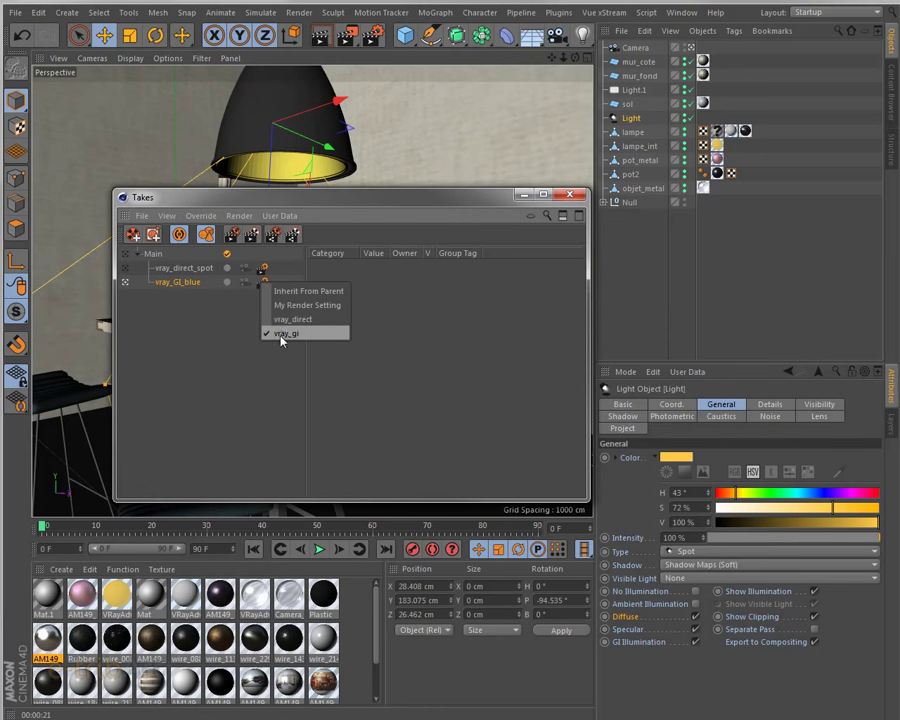
left_click(285, 335)
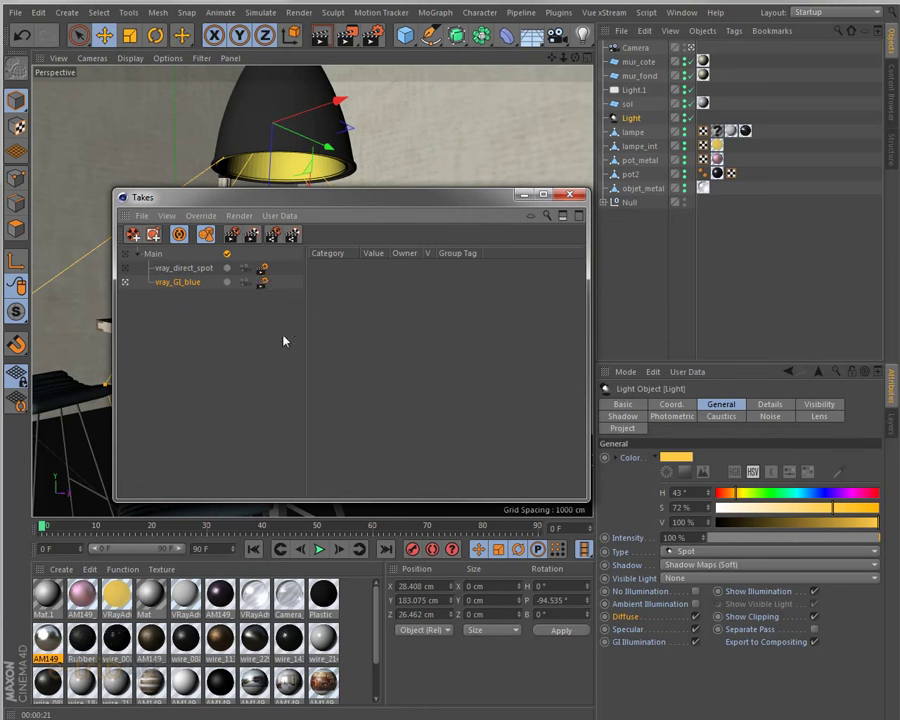
left_click(263, 268)
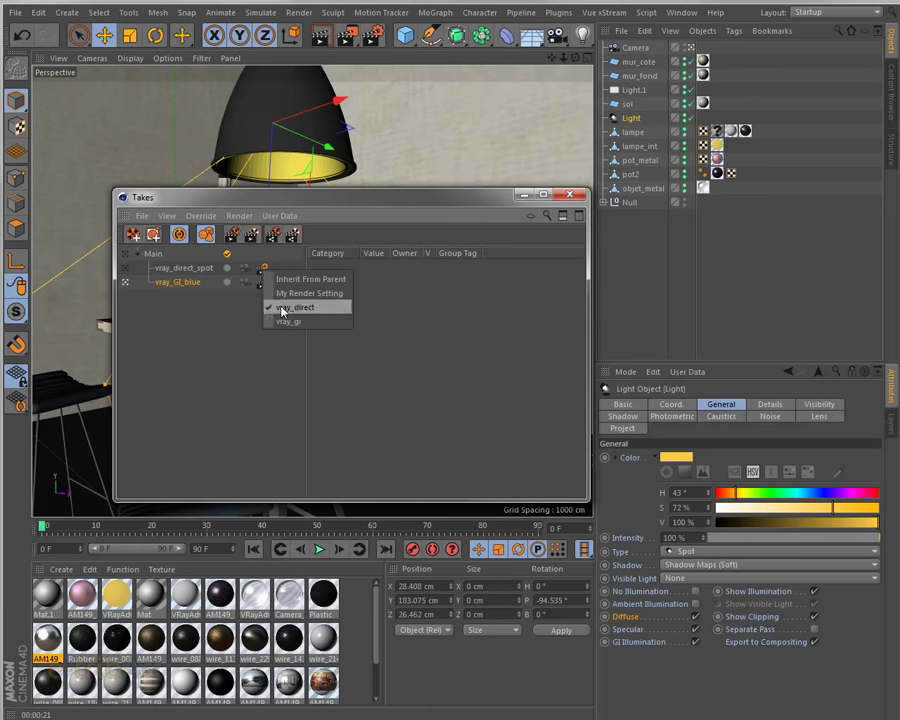
left_click(288, 307)
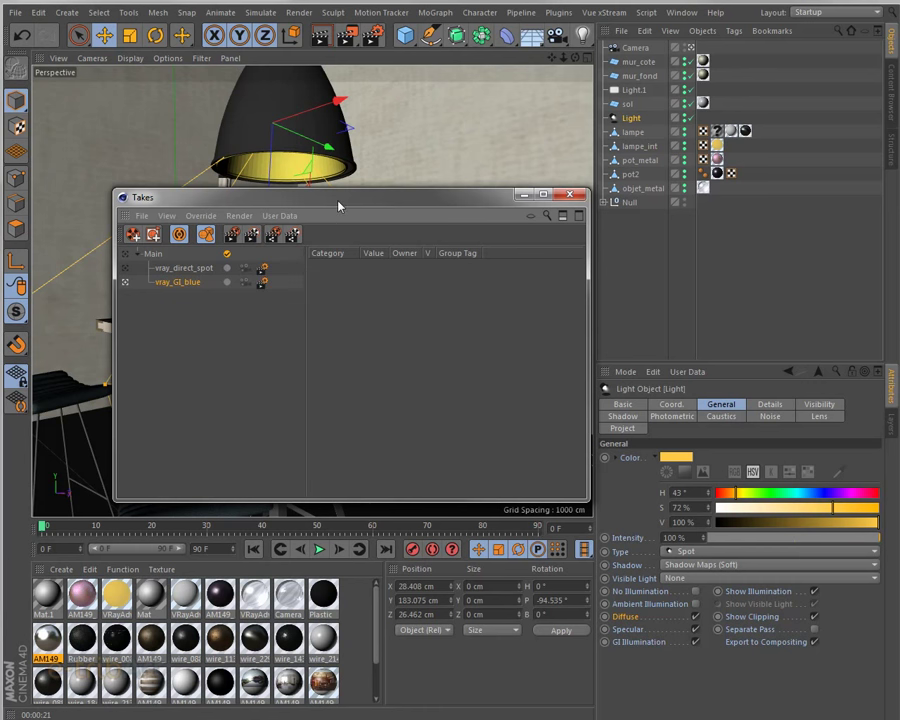
left_click_drag(338, 206, 325, 206)
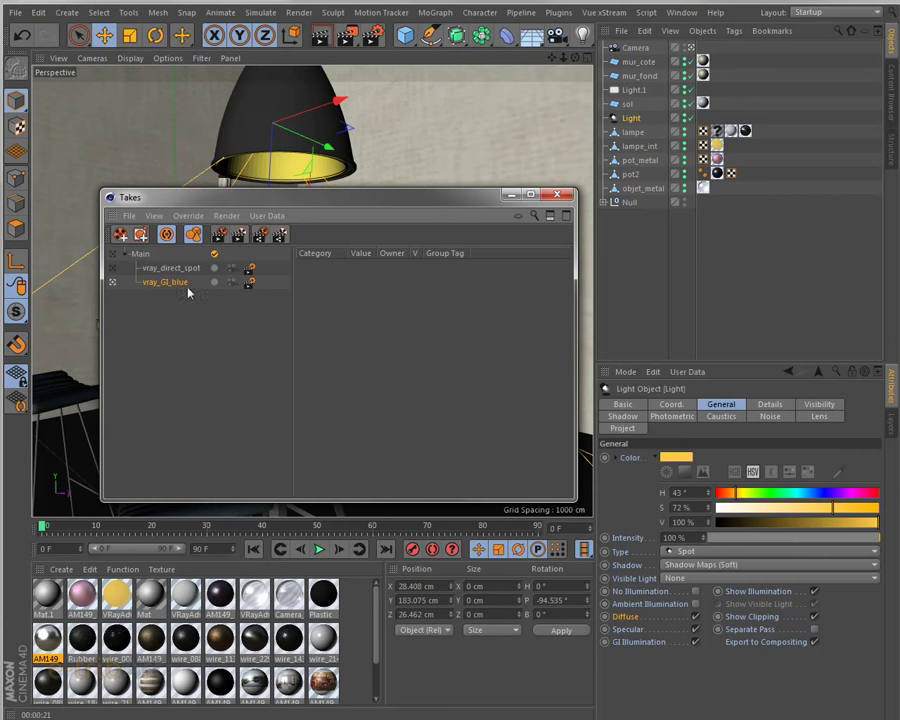
Uncheck Light.1's Diffuse and Specular in the vray_GI_blue take, then select the spot Light
left_click(633, 90)
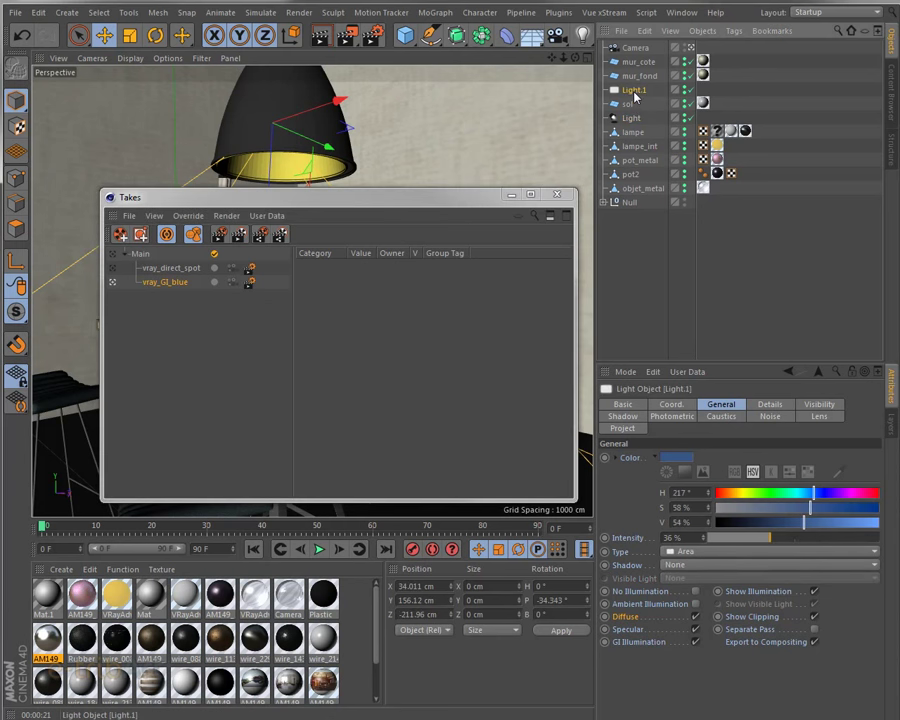
left_click(695, 617)
left_click(695, 629)
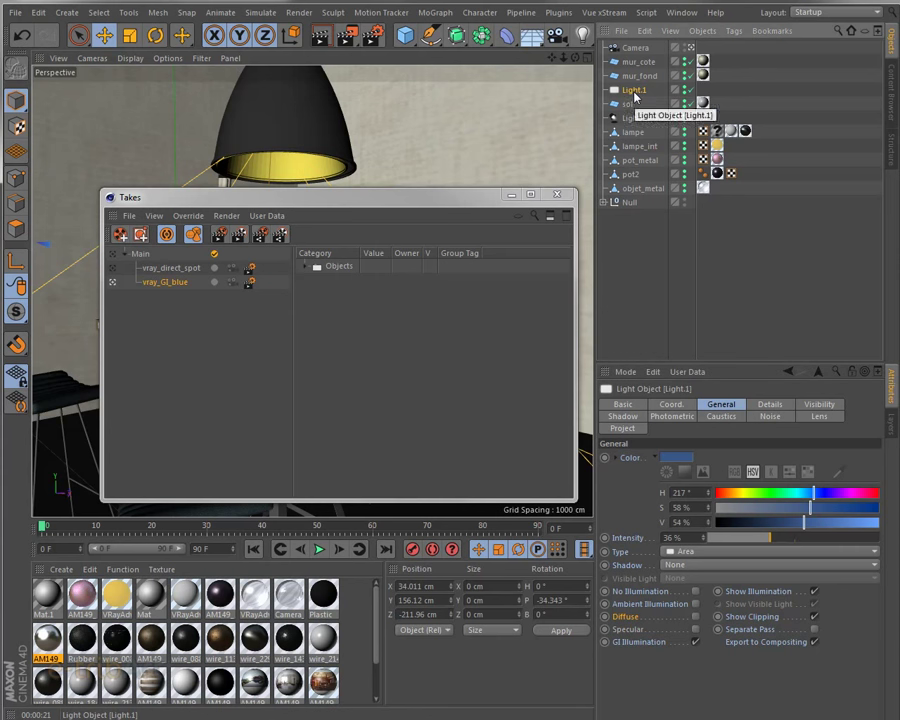
left_click(631, 118)
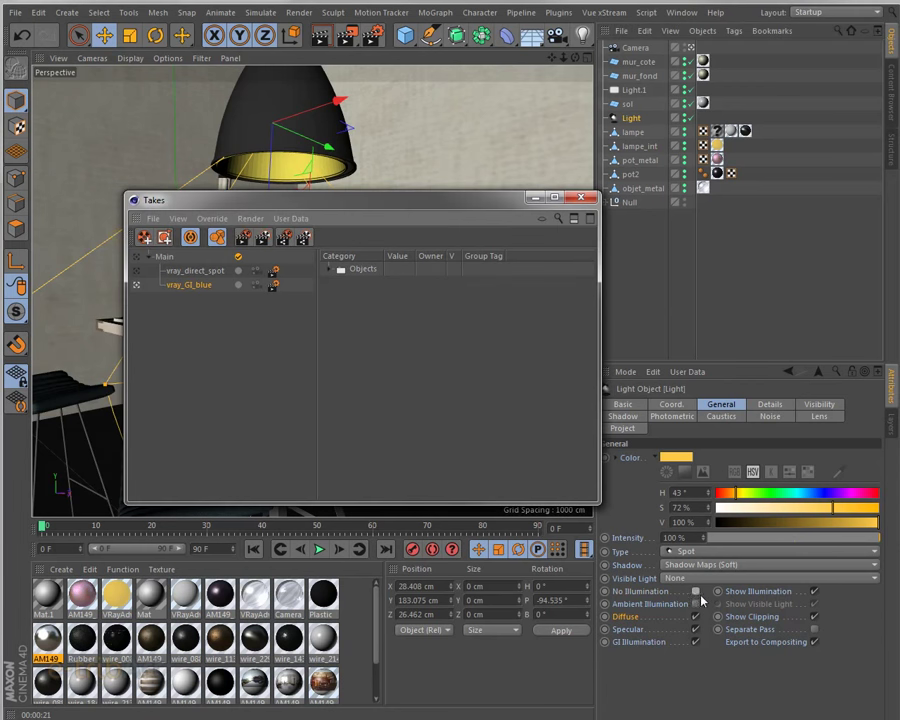
Enable No Illumination on the spot Light and expand the Objects tree to view Light and Light.1 overrides
left_click(696, 592)
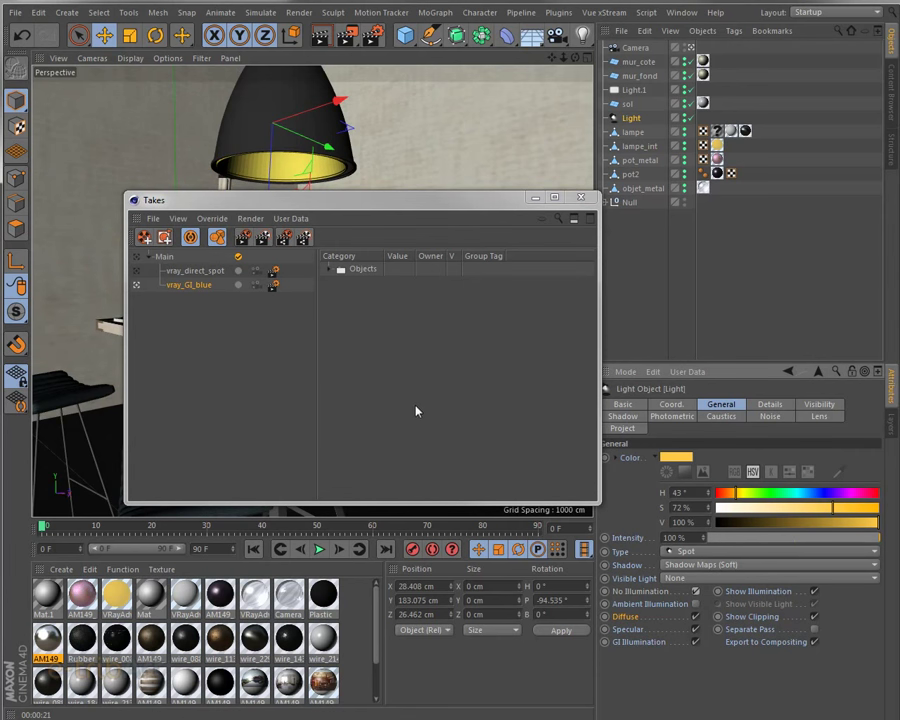
left_click(329, 270)
left_click(341, 283)
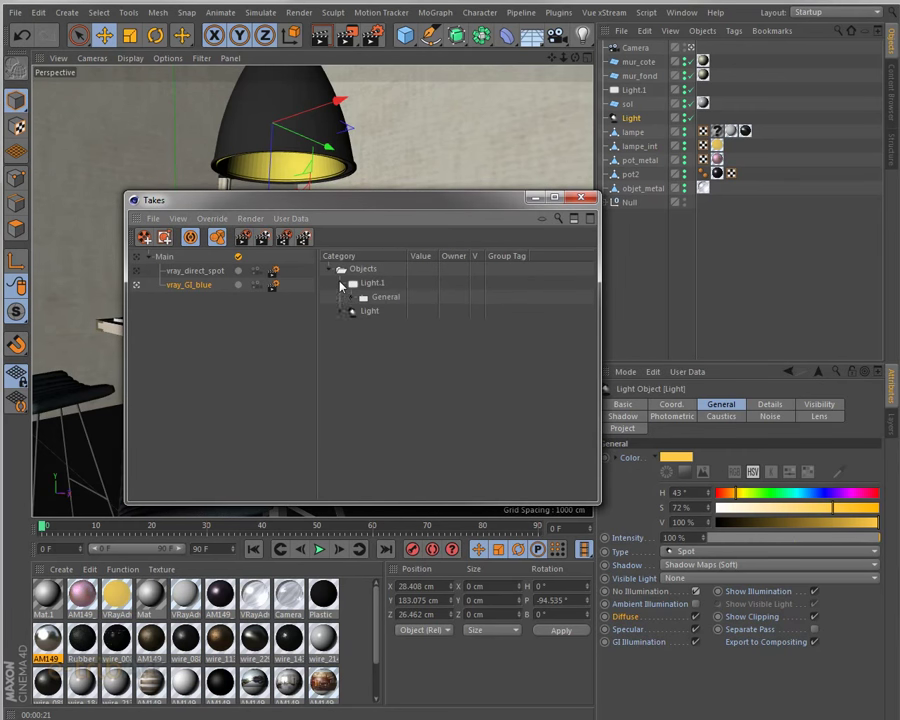
left_click(341, 312)
left_click(350, 325)
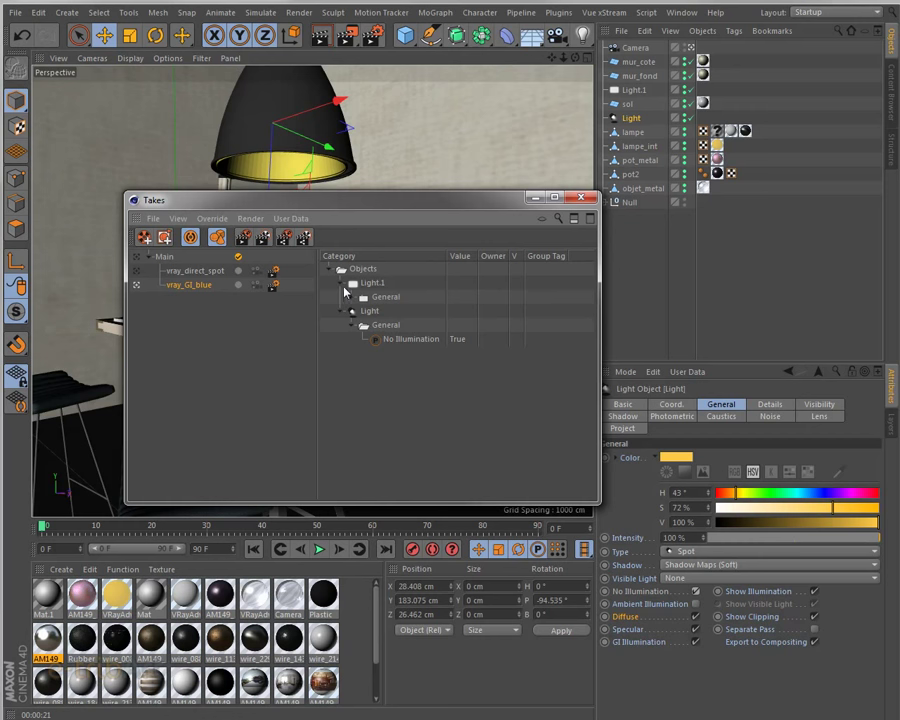
left_click(352, 298)
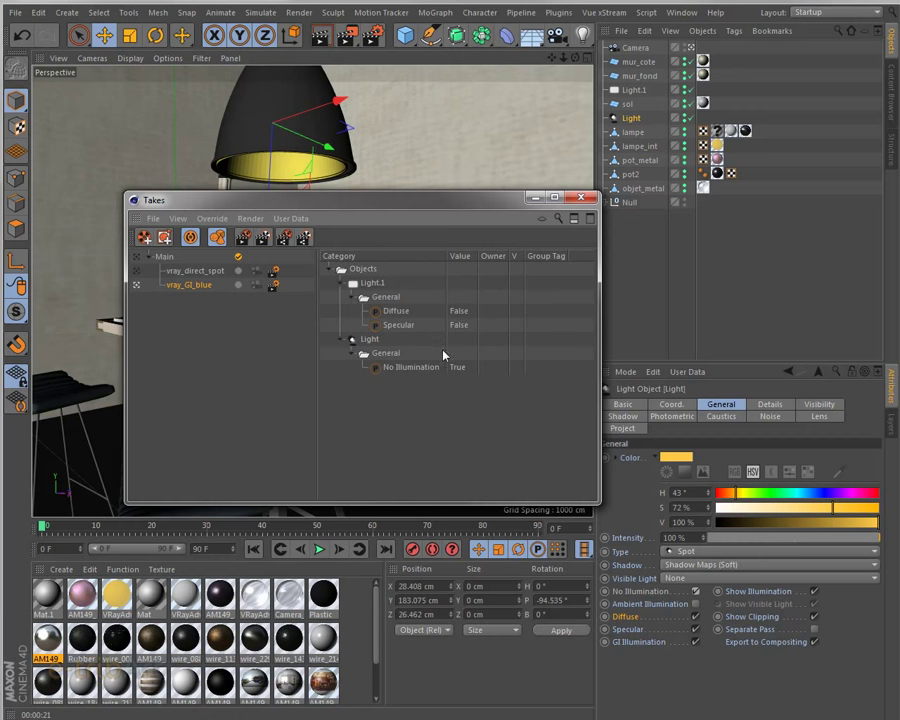
mouse_move(390, 207)
left_mouse_down()
mouse_move(320, 206)
mouse_move(380, 209)
left_mouse_up()
left_click_drag(371, 210, 370, 212)
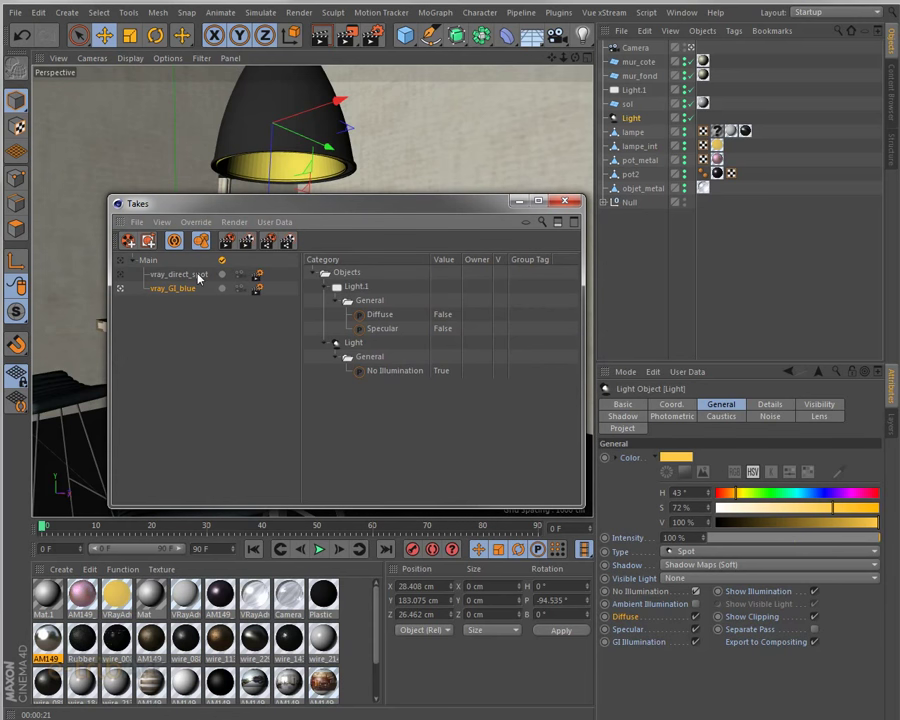
left_click_drag(244, 204, 517, 184)
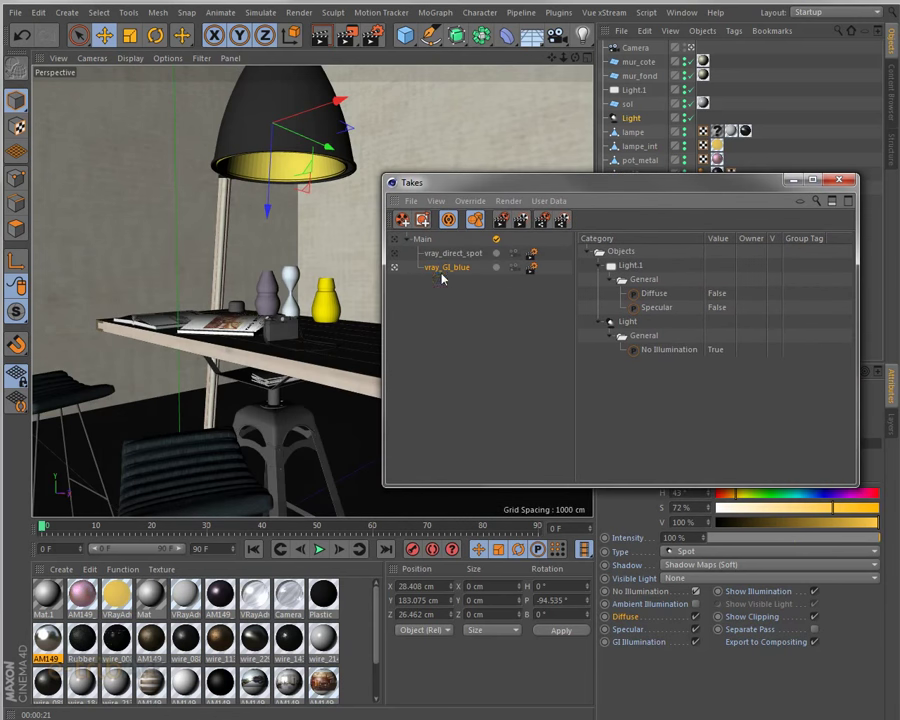
Activate the vray_GI_blue take and start a V-Ray viewport render of the desk scene
left_click(432, 253)
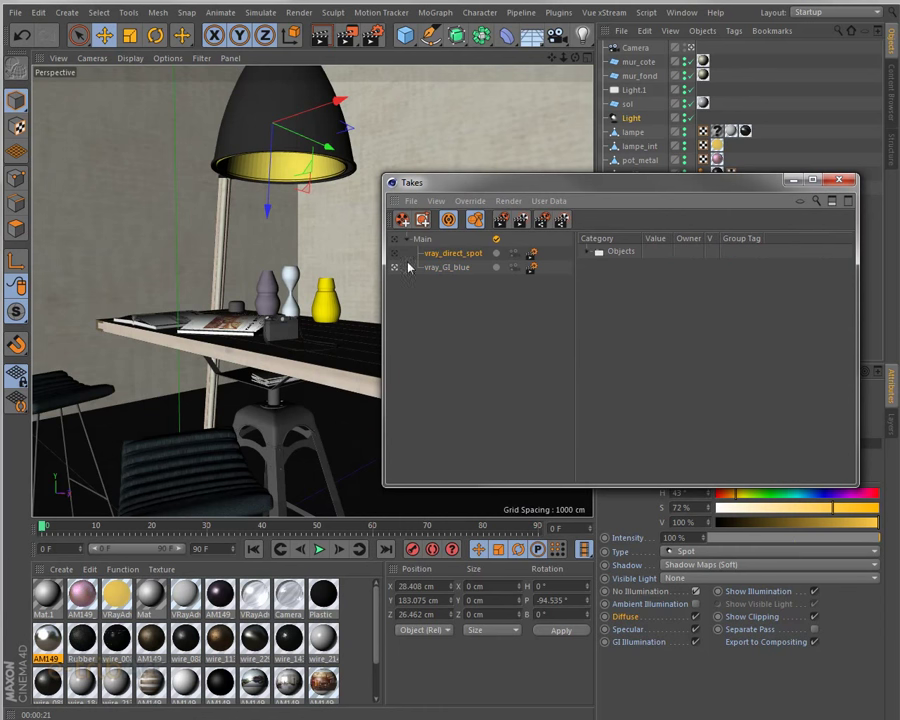
left_click(436, 270)
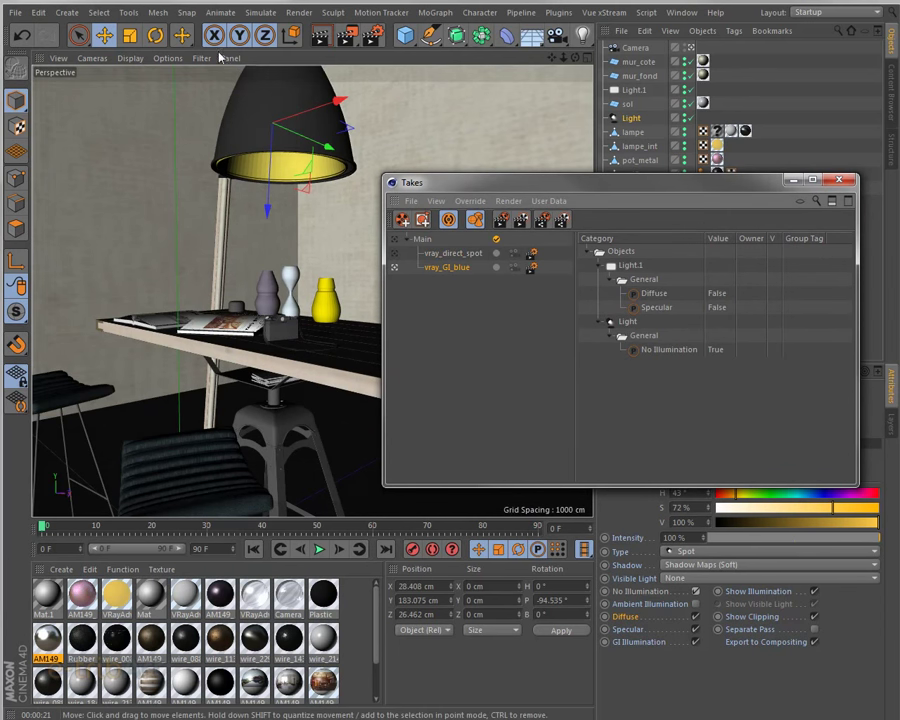
left_click(319, 37)
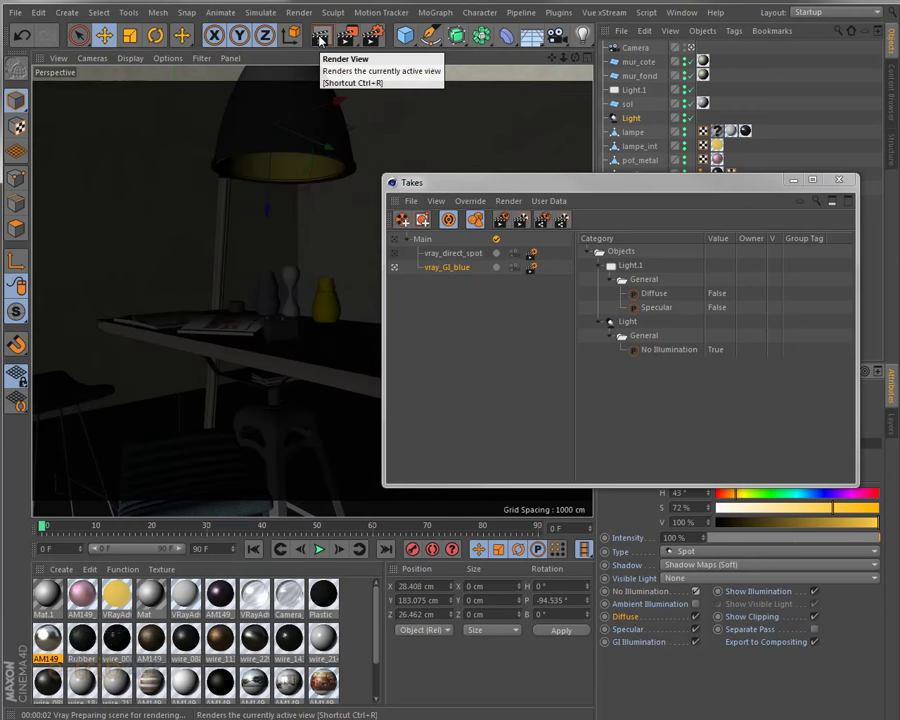
left_click_drag(490, 189, 703, 179)
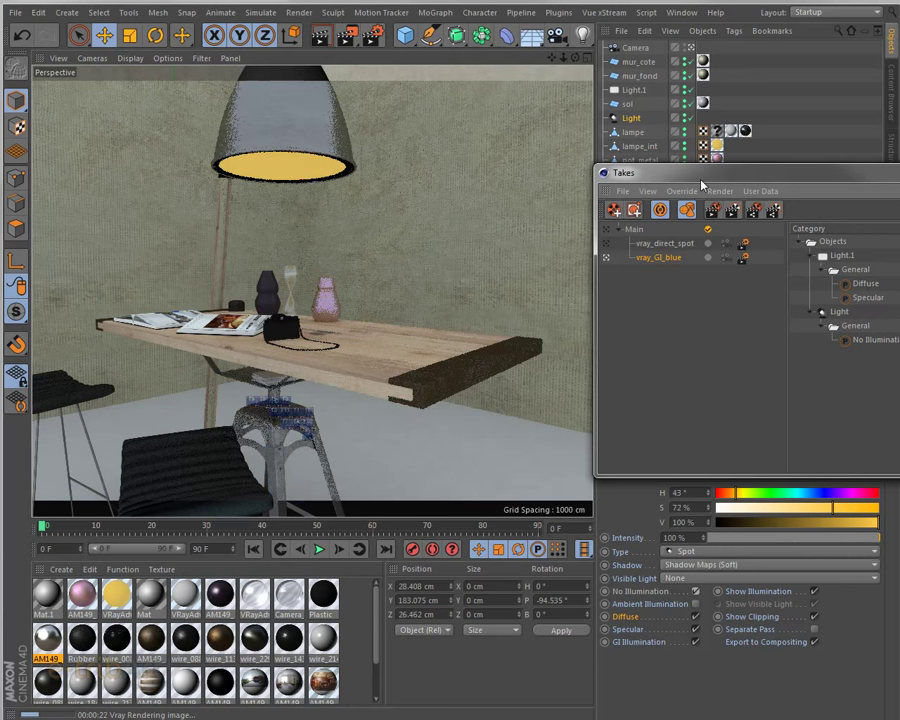
mouse_move(703, 185)
left_mouse_down()
mouse_move(193, 473)
mouse_move(212, 415)
left_mouse_up()
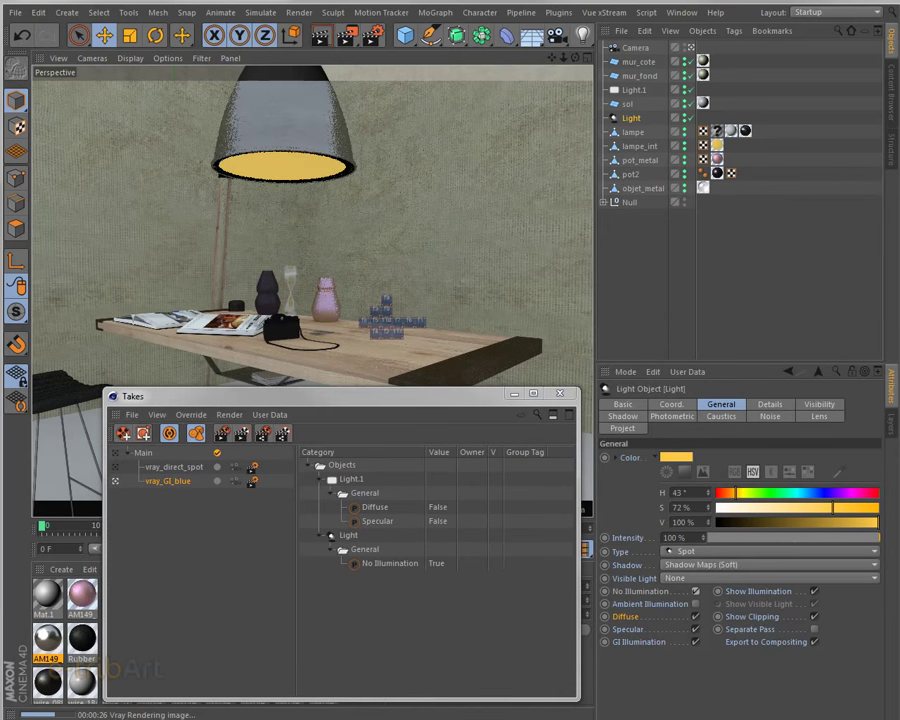
In vray_gi's Indirect illumination (GI) settings, set the secondary bounces engine to None
key("ctrl+b")
left_click_drag(250, 346, 338, 171)
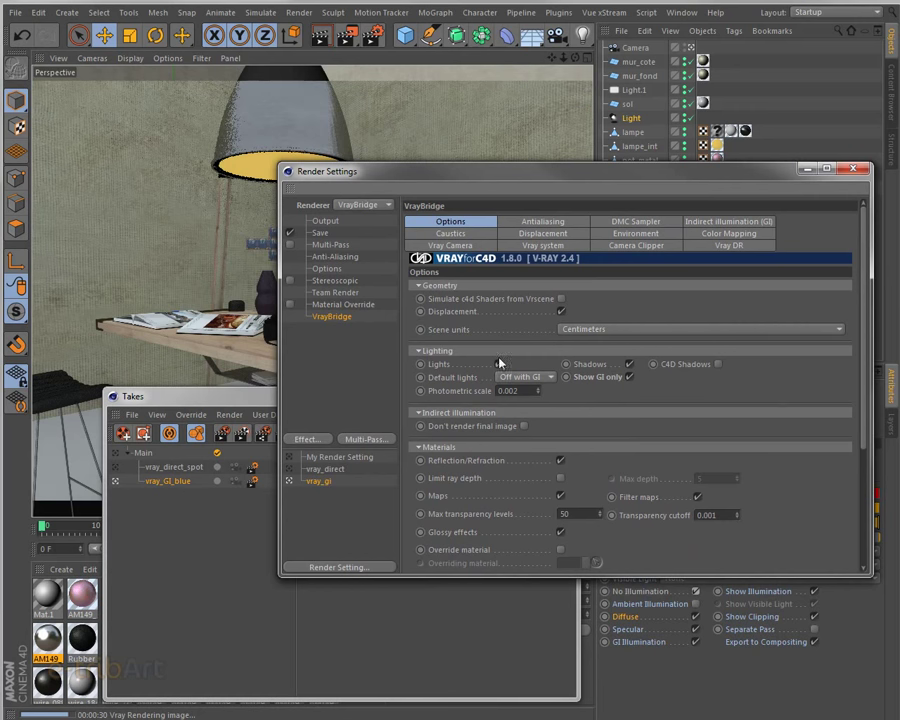
left_click(716, 223)
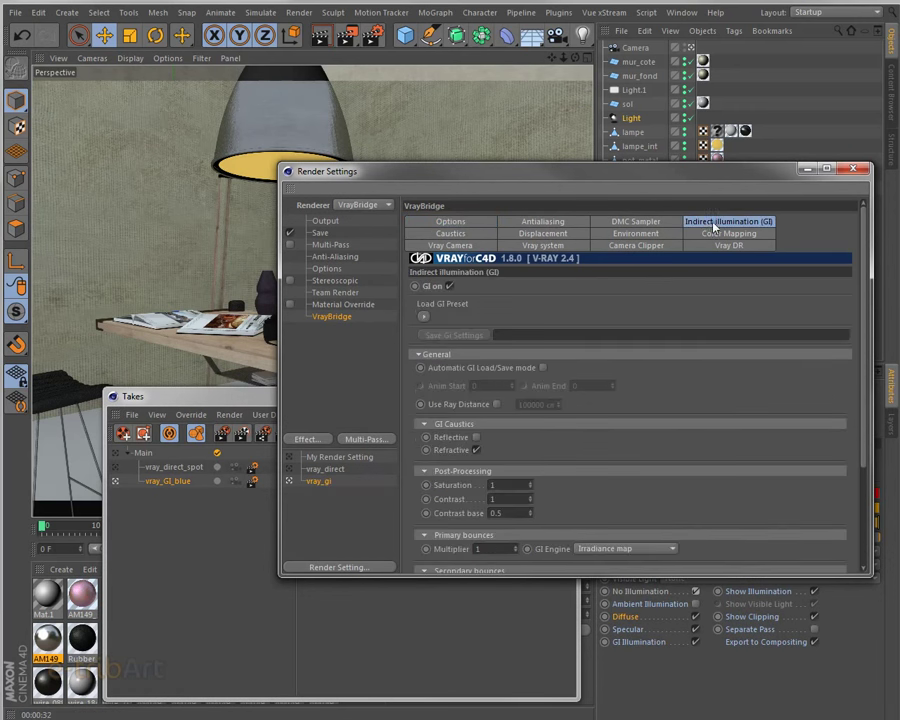
left_click(423, 316)
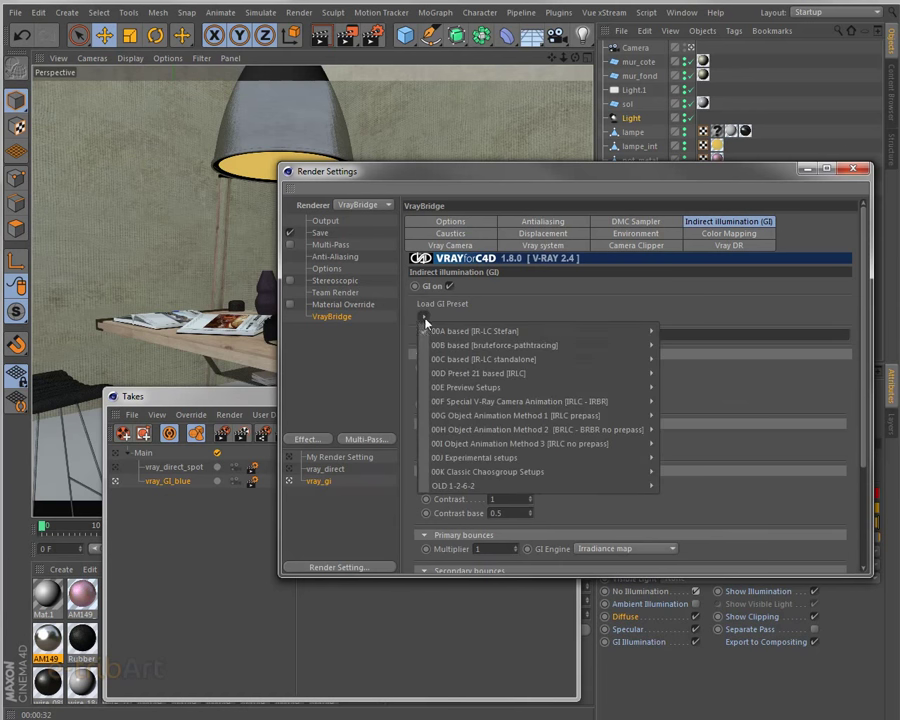
left_click(424, 318)
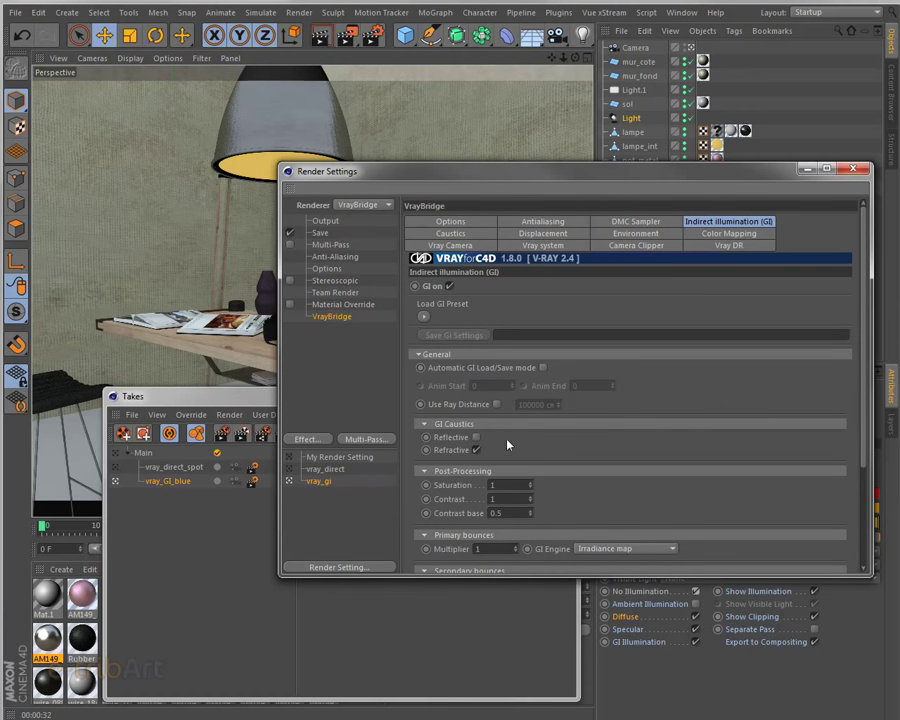
scroll(508, 443, "down", 3)
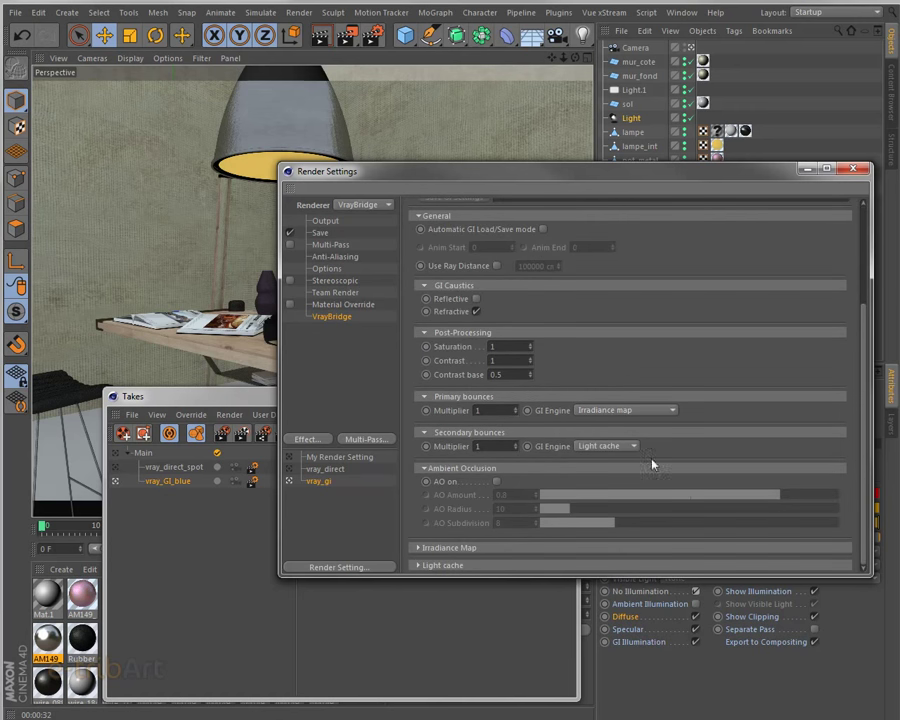
left_click(590, 445)
left_click(588, 459)
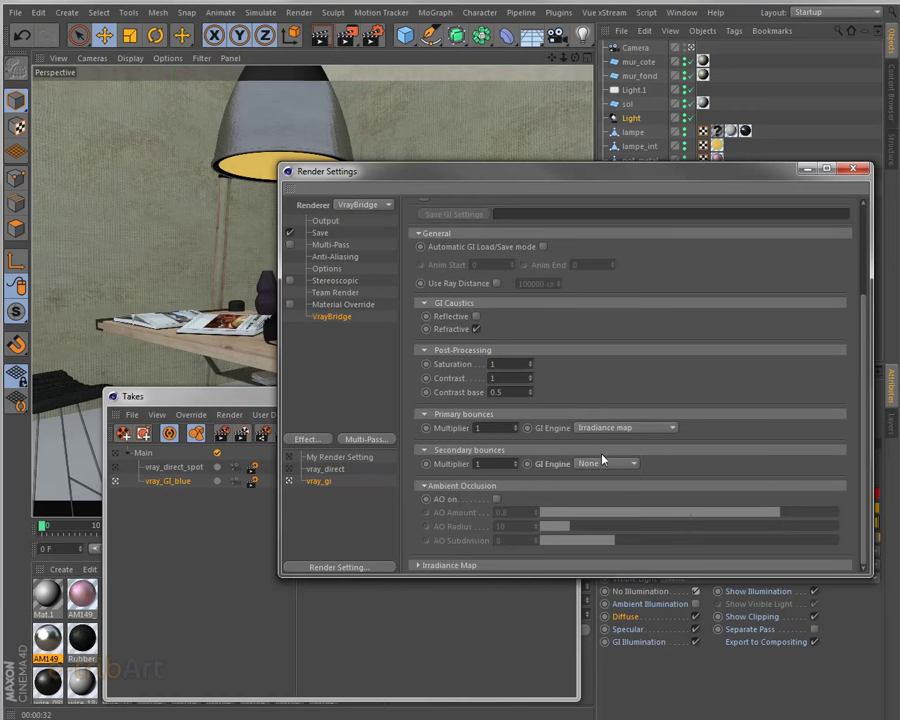
Set the primary bounces multiplier to 0.1 and close Render Settings
left_click(488, 428)
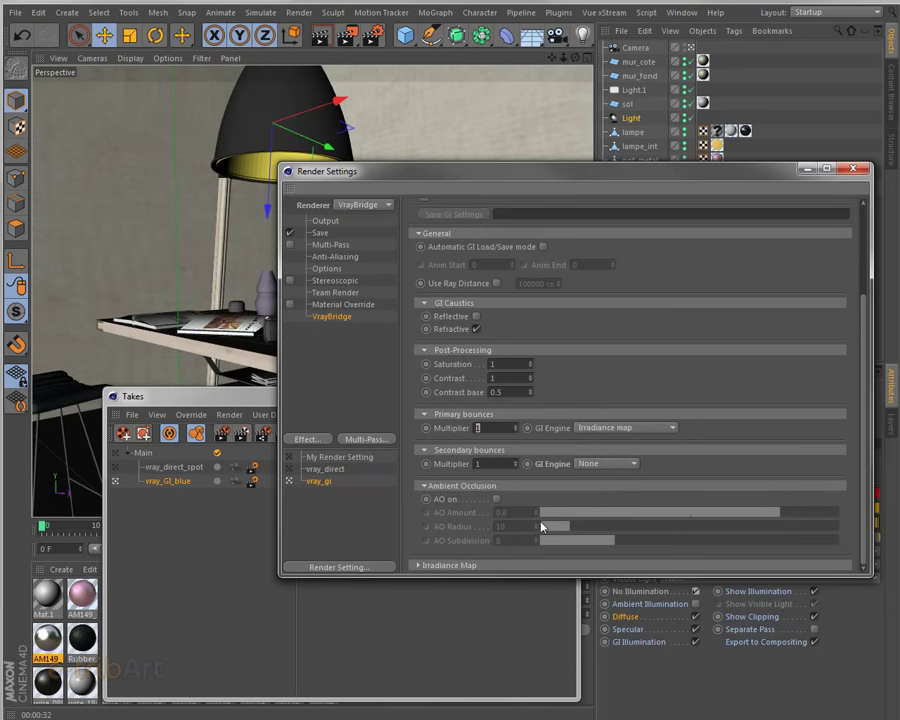
type("0.1")
key("Return")
left_click_drag(417, 184, 448, 186)
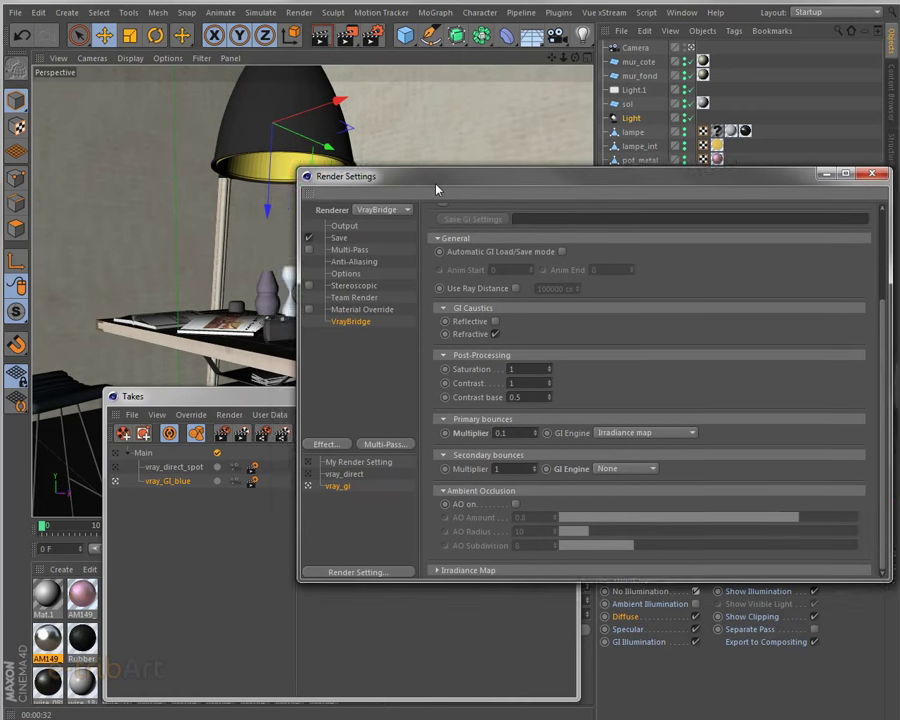
left_click(884, 171)
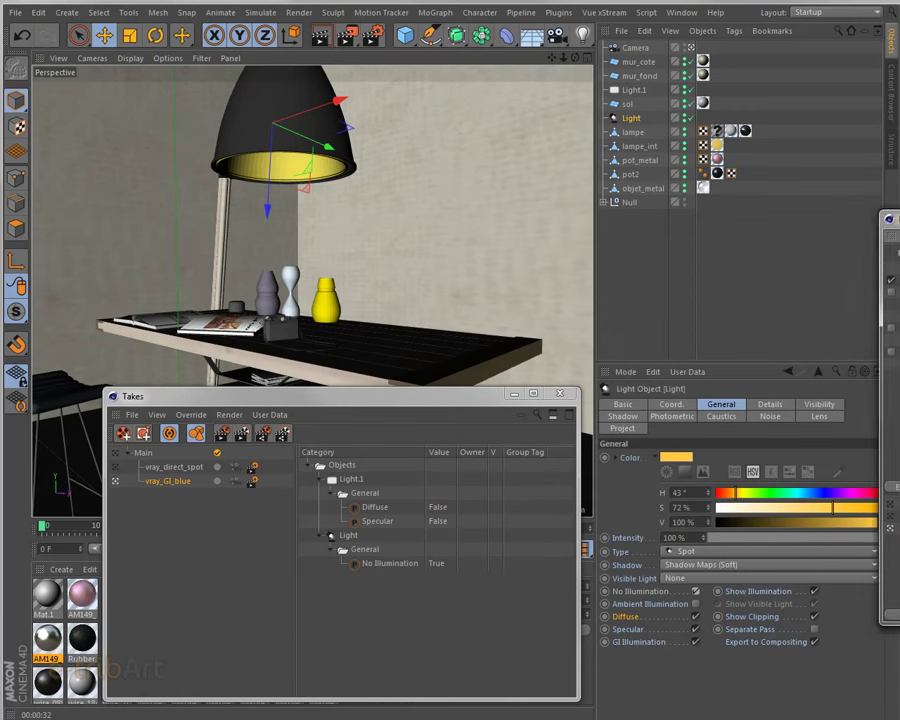
Start a V-Ray viewport render of the vray_GI_blue take and move the Takes panel aside
left_click(320, 38)
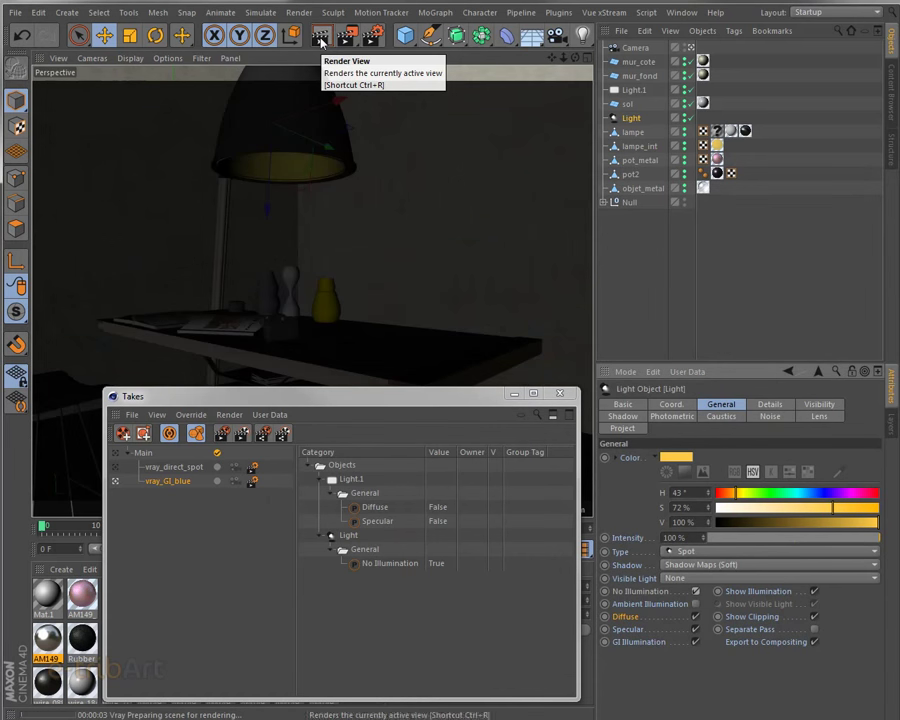
left_click_drag(335, 404, 521, 382)
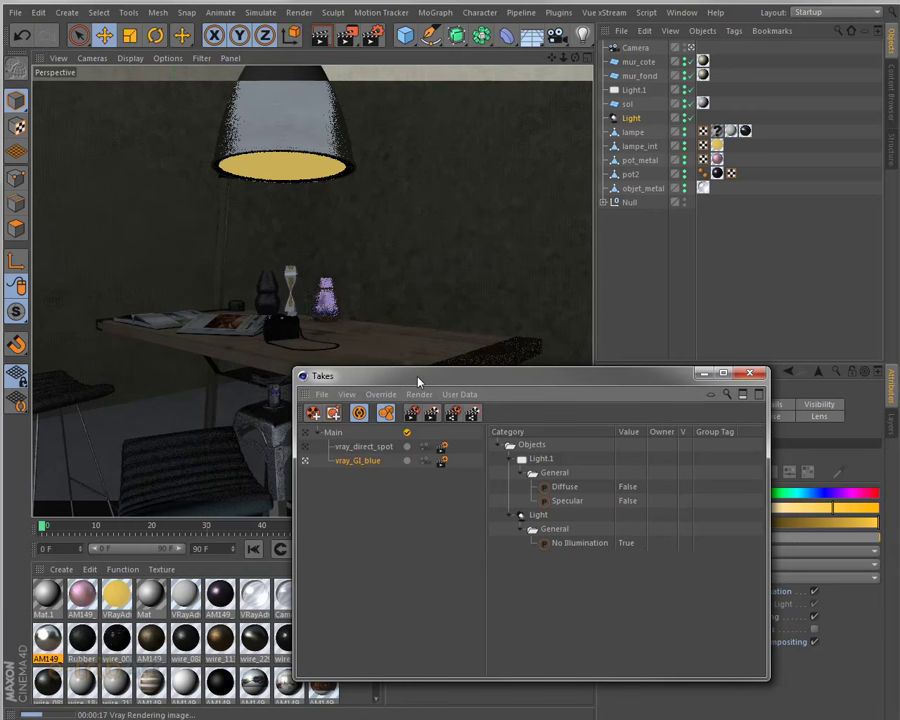
left_click_drag(418, 381, 231, 265)
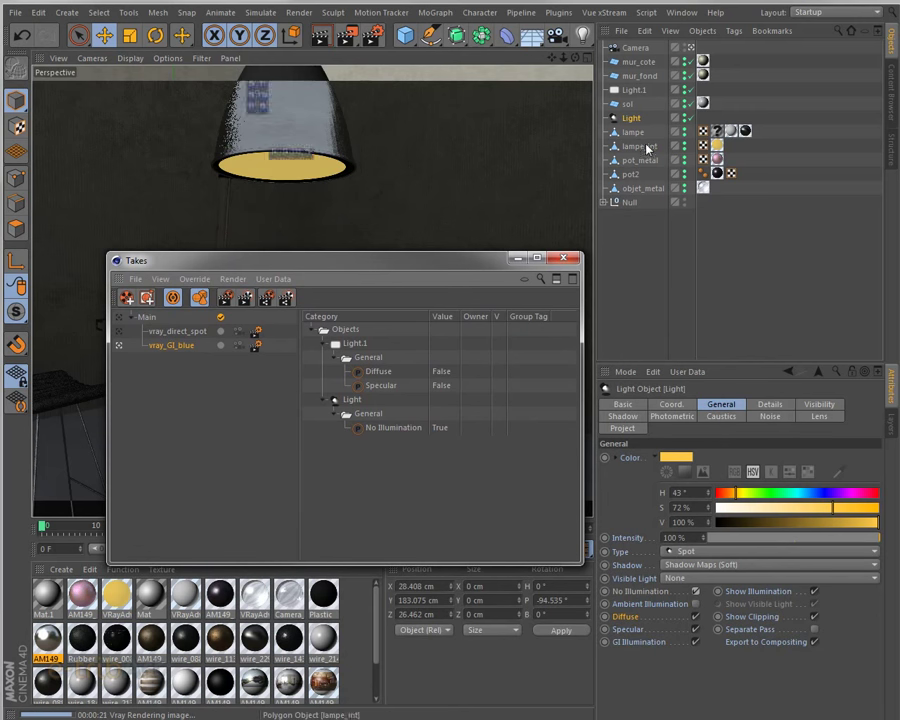
Raise Light.1's intensity from 36% to 99% and re-render the viewport preview
left_click(634, 91)
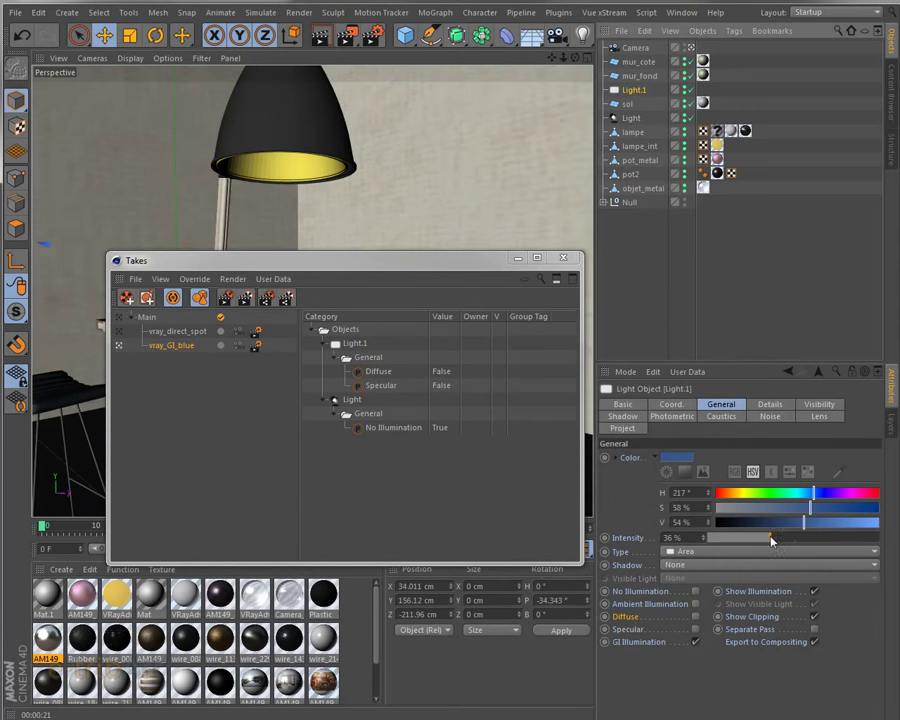
left_click_drag(771, 540, 872, 538)
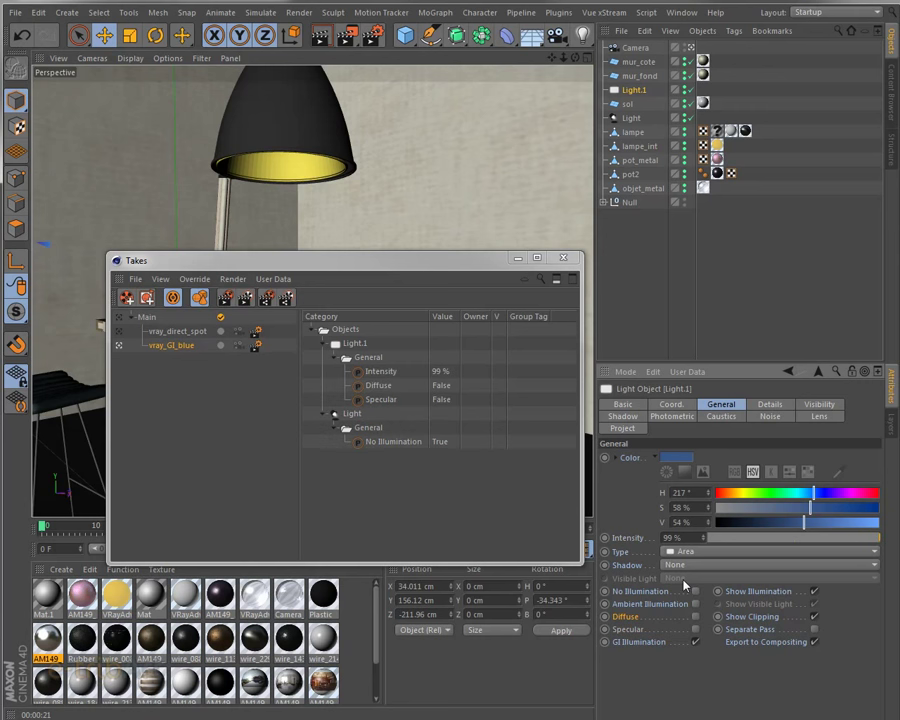
mouse_move(290, 262)
left_mouse_down()
mouse_move(313, 288)
mouse_move(646, 381)
left_mouse_up()
left_click(322, 38)
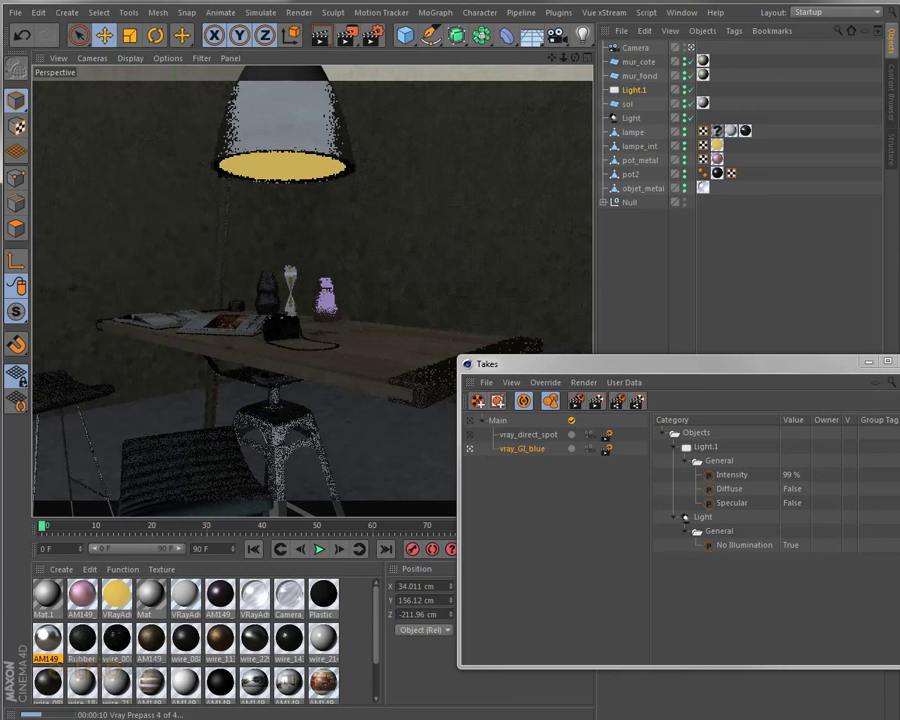
mouse_move(574, 368)
left_mouse_down()
mouse_move(395, 428)
mouse_move(237, 358)
left_mouse_up()
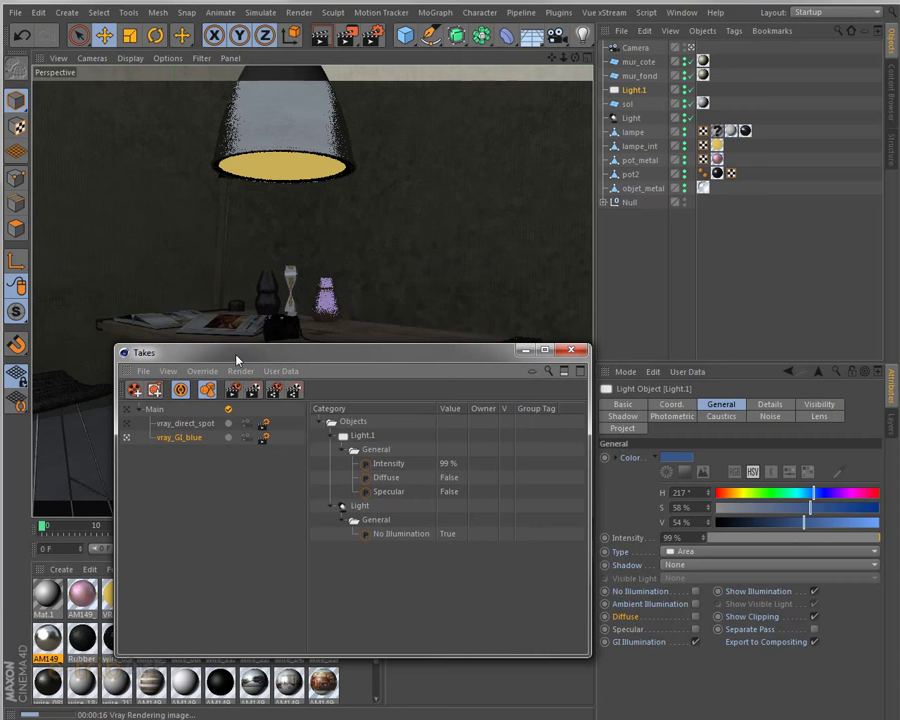
left_click_drag(237, 358, 585, 211)
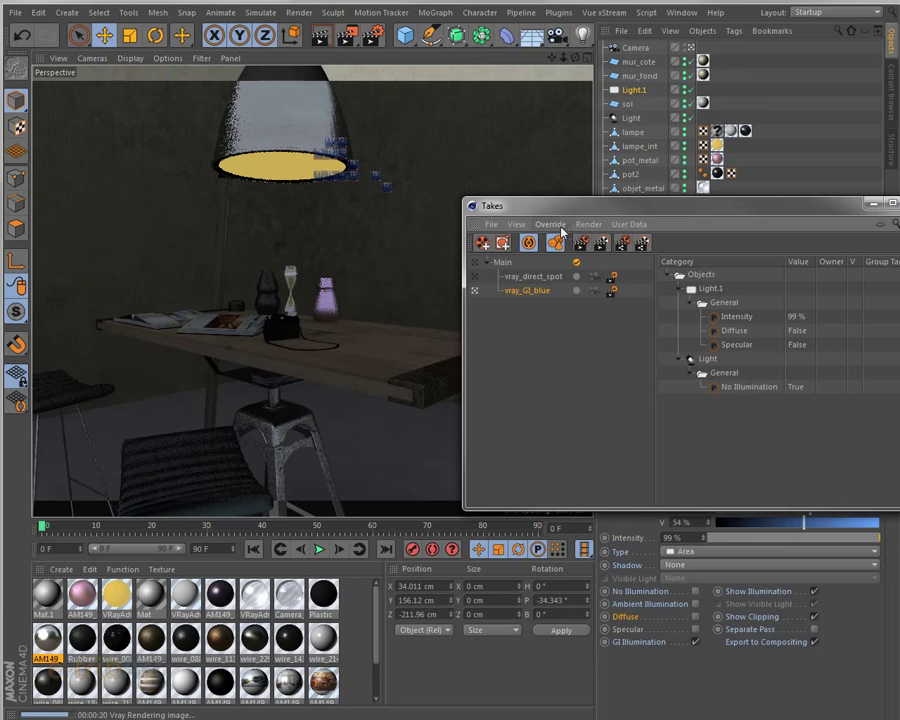
mouse_move(565, 213)
left_mouse_down()
mouse_move(581, 200)
mouse_move(554, 167)
mouse_move(545, 202)
mouse_move(465, 178)
mouse_move(440, 185)
mouse_move(463, 190)
mouse_move(476, 181)
mouse_move(392, 216)
mouse_move(316, 298)
mouse_move(418, 226)
mouse_move(262, 200)
mouse_move(255, 183)
left_mouse_up()
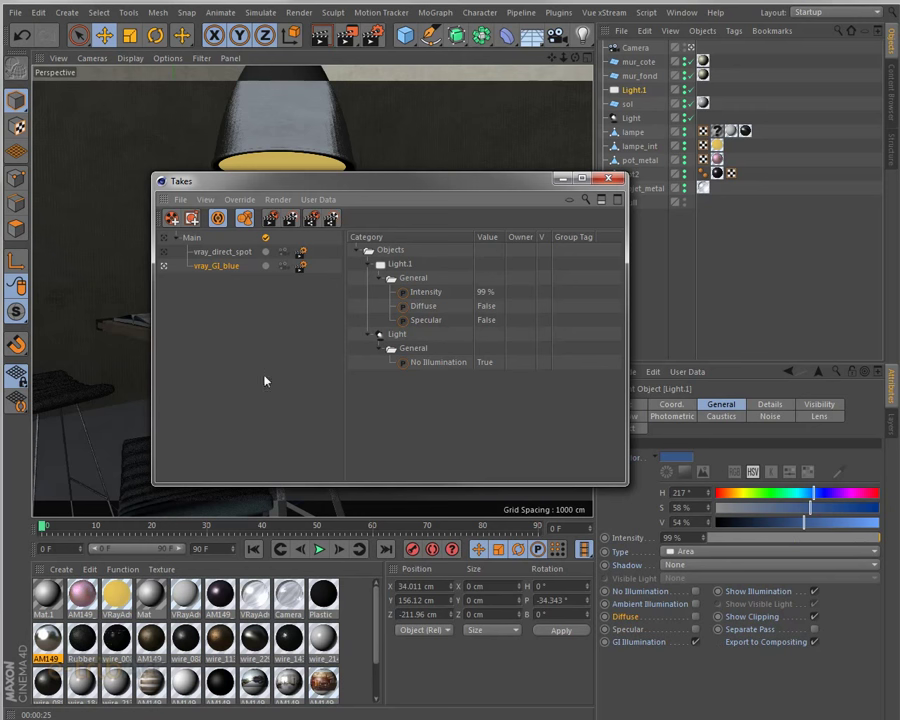
left_click_drag(264, 186, 542, 270)
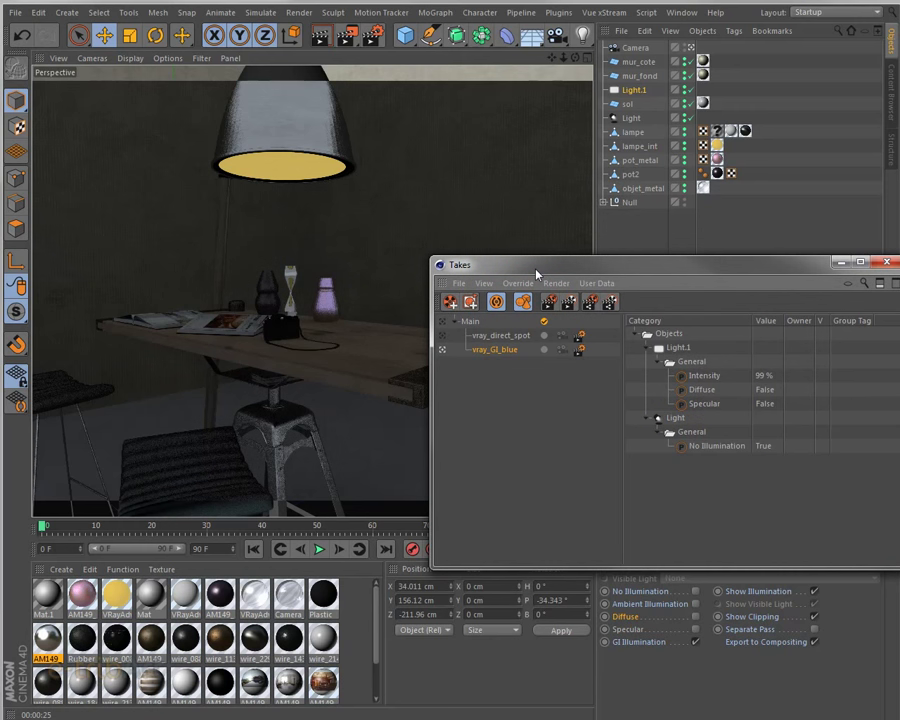
left_click_drag(536, 273, 496, 260)
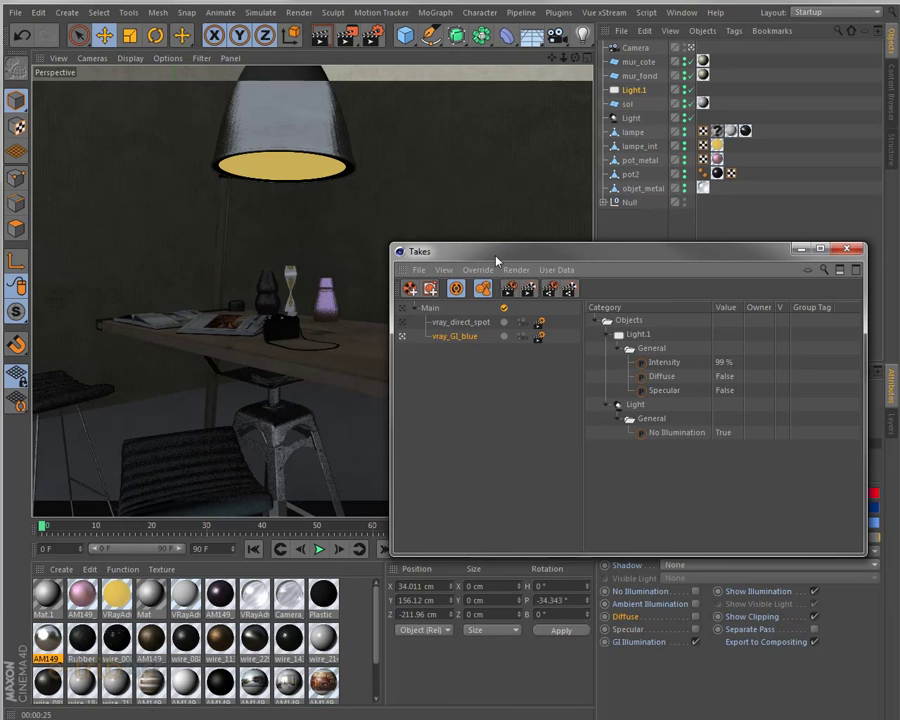
left_click_drag(530, 259, 481, 176)
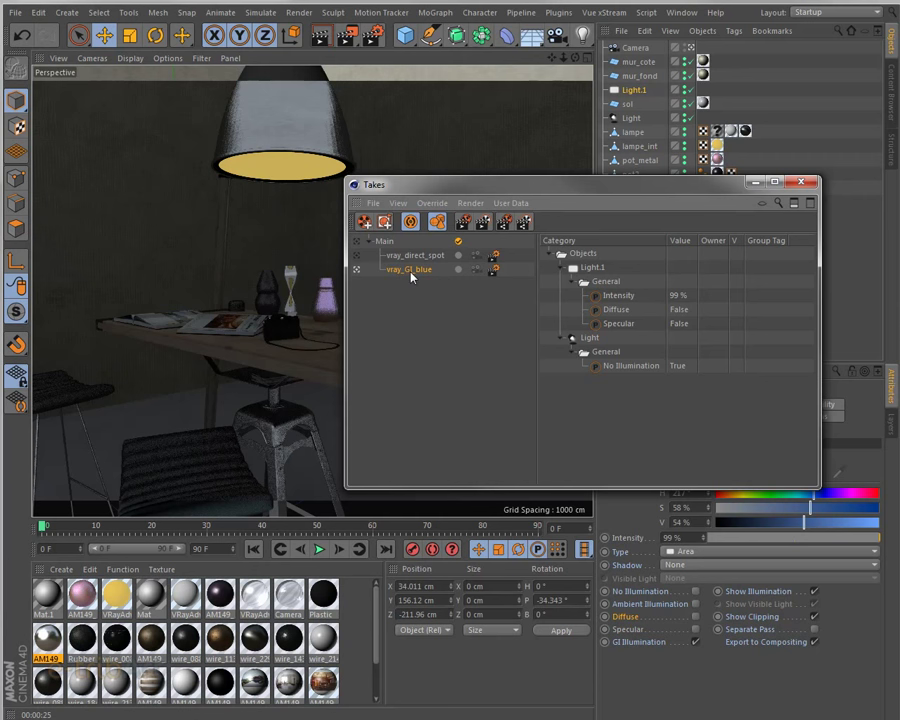
Add a child take under vray_GI_blue that uses the vray_gi render setting
right_click(411, 276)
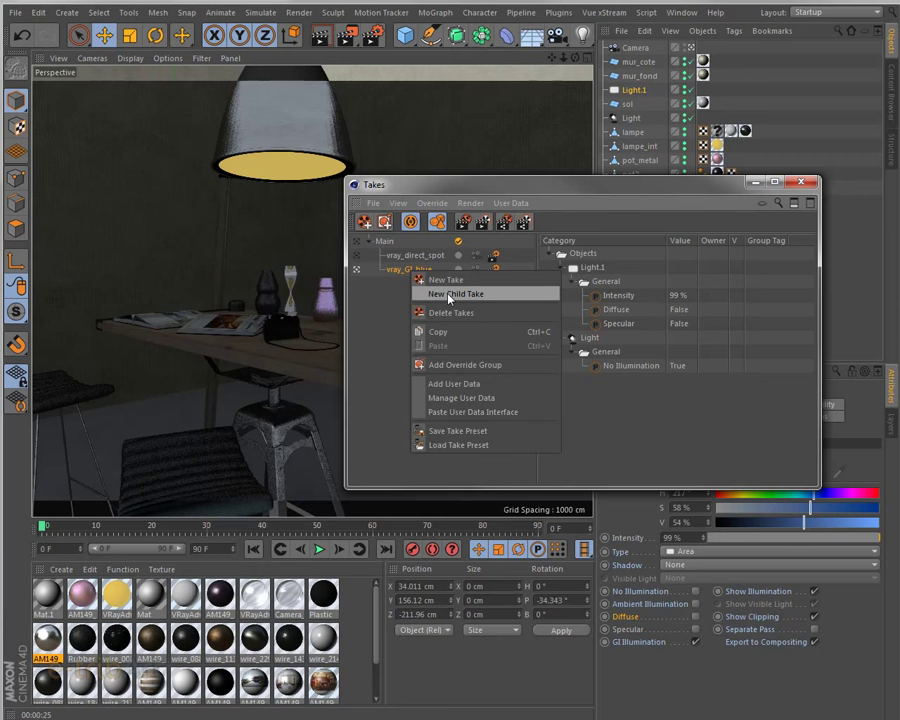
left_click(450, 296)
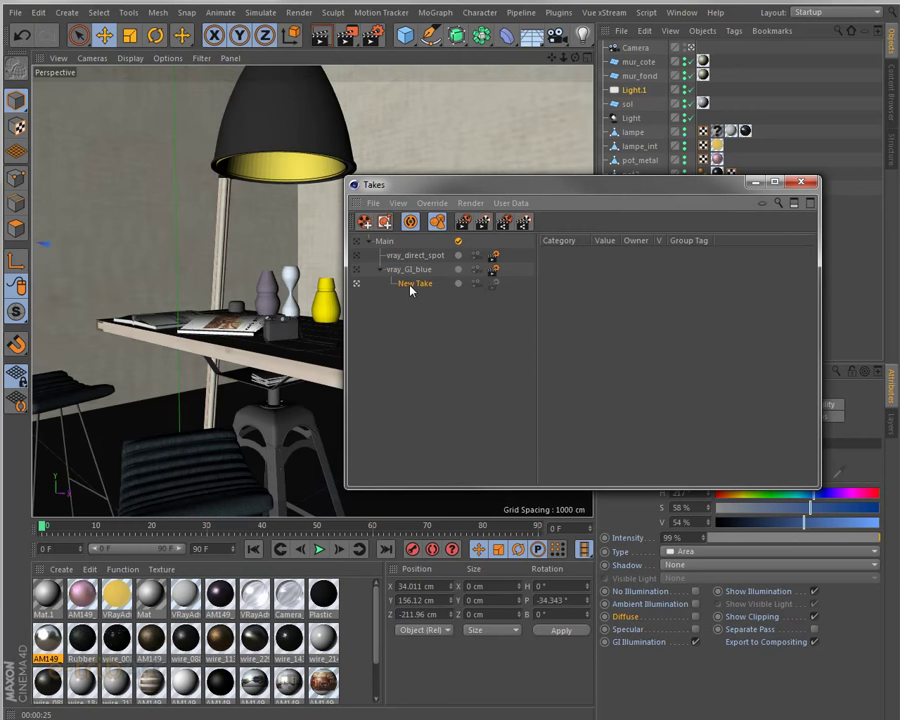
left_click(494, 285)
left_click(516, 338)
Rename the new take to gi_mat and bring up the render settings
double_click(415, 285)
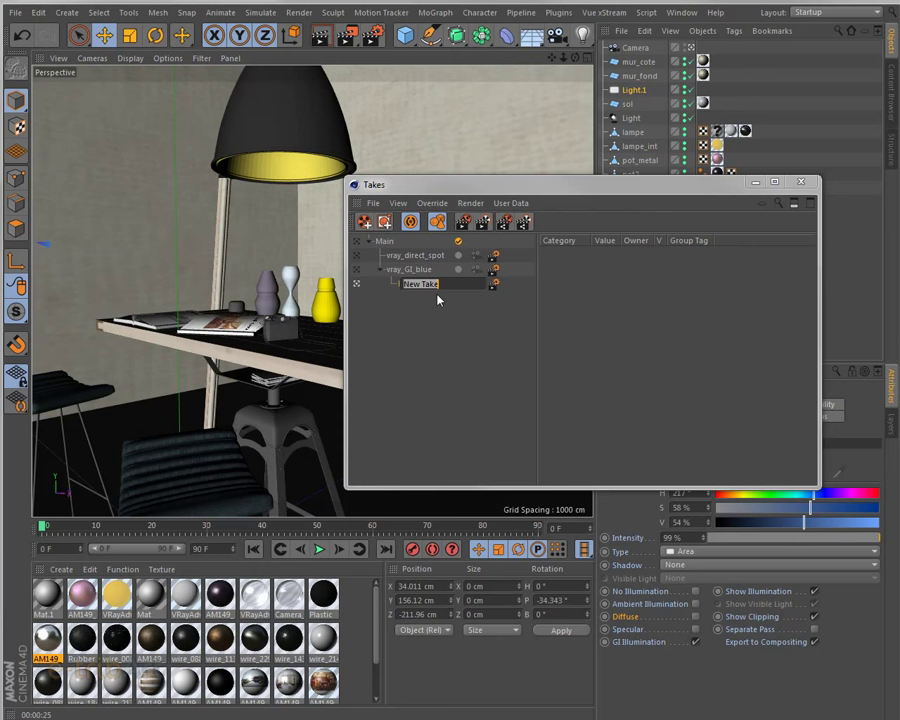
type("gi_mat")
key("Return")
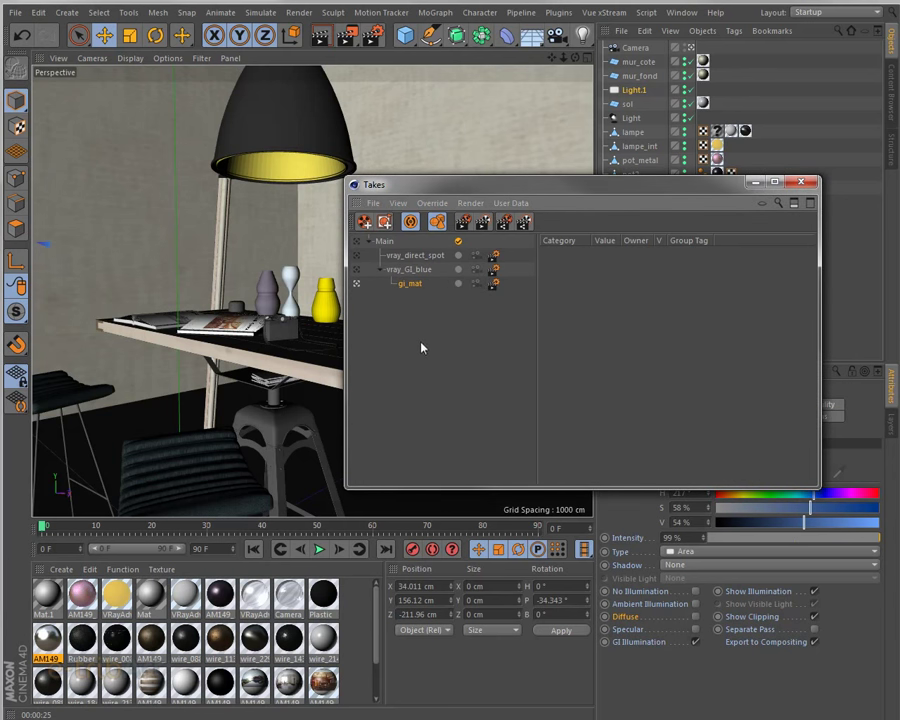
left_click_drag(528, 193, 533, 215)
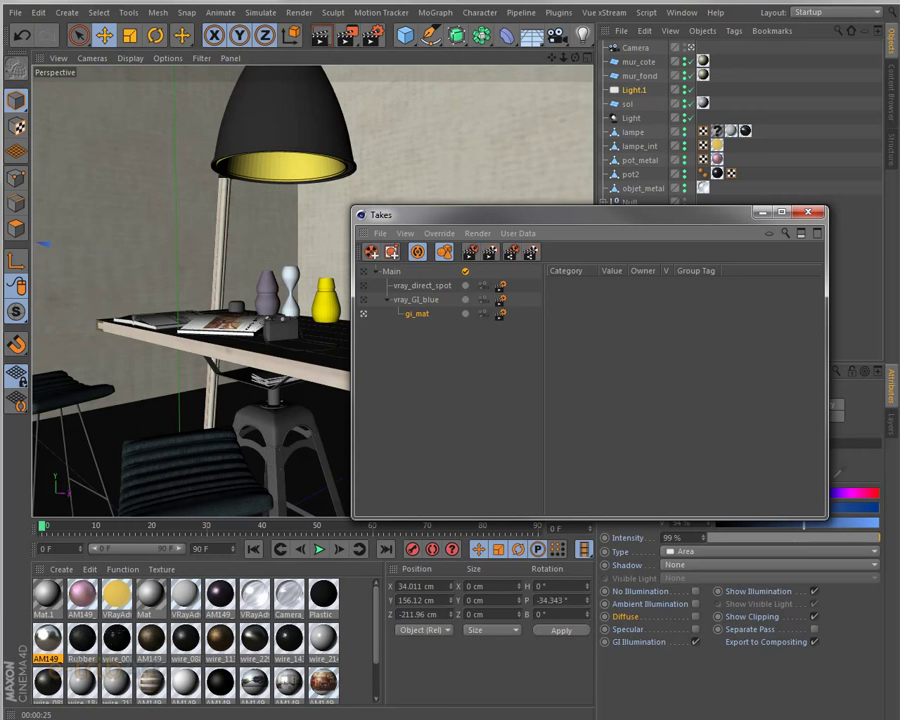
key("ctrl+b")
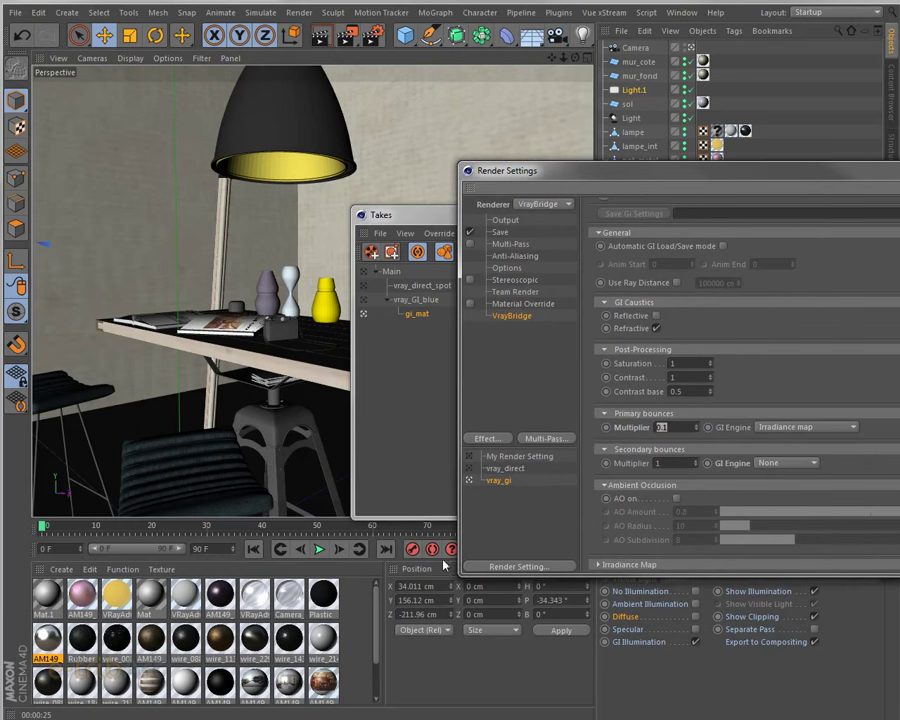
Add a child render setting under vray_gi, make it active, and rename it vray_gi_mat
right_click(497, 484)
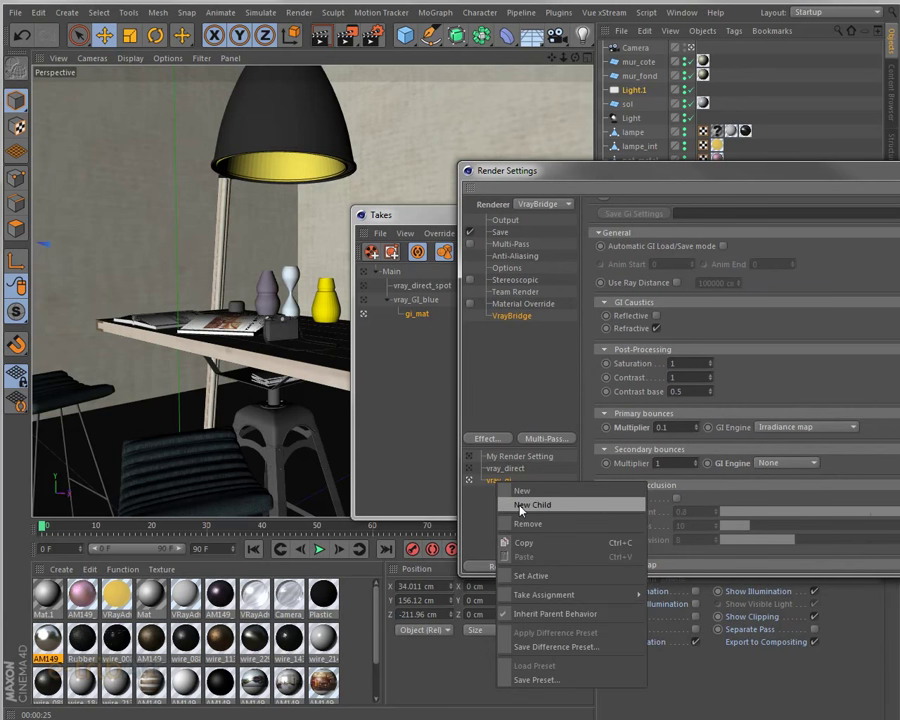
left_click(519, 506)
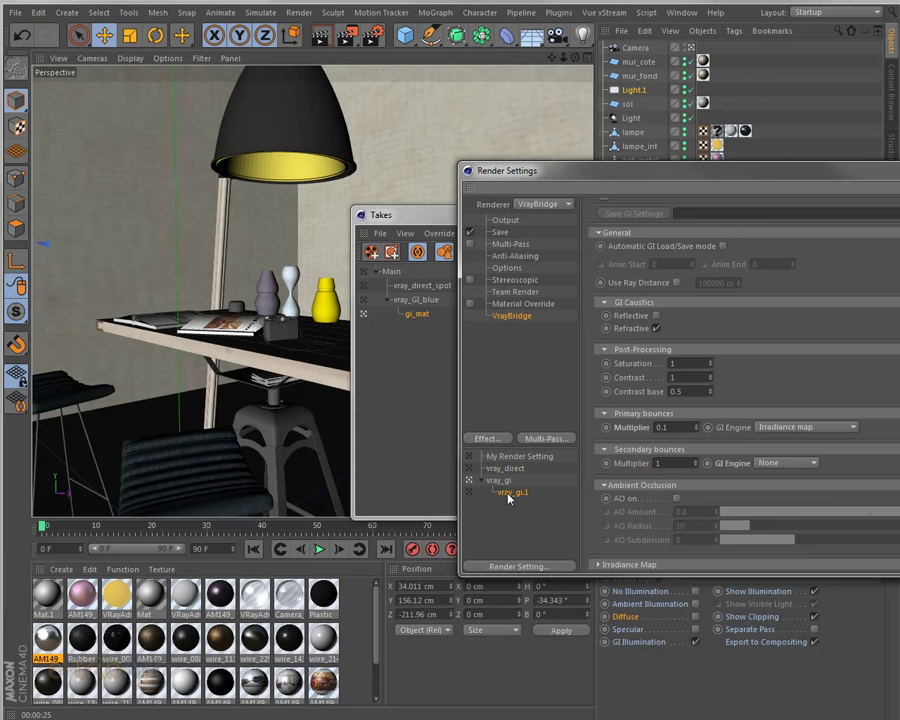
left_click(468, 492)
left_click(502, 482)
left_click(516, 494)
double_click(516, 494)
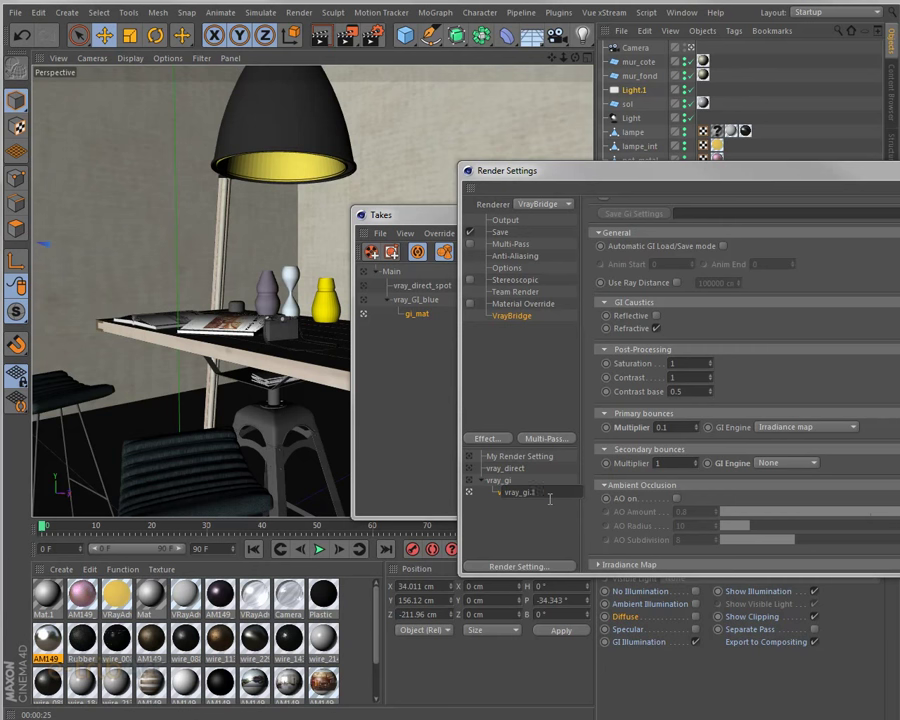
key("BackSpace")
type("_")
type("mat")
key("Return")
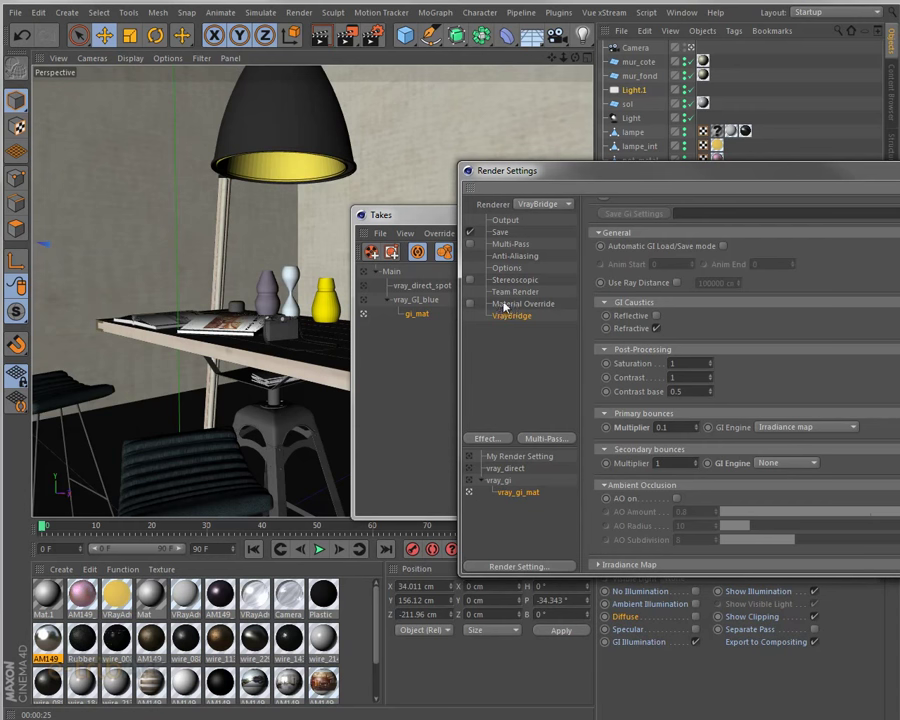
Enable Material Override on vray_gi_mat and show its options
left_click(511, 305)
left_click(514, 305)
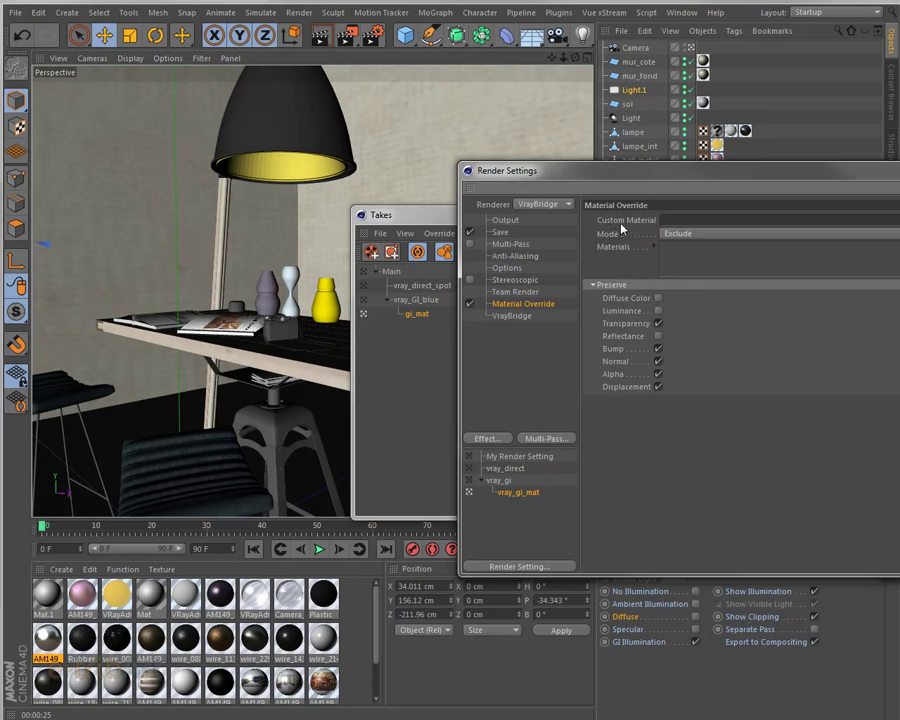
left_click_drag(643, 178, 480, 170)
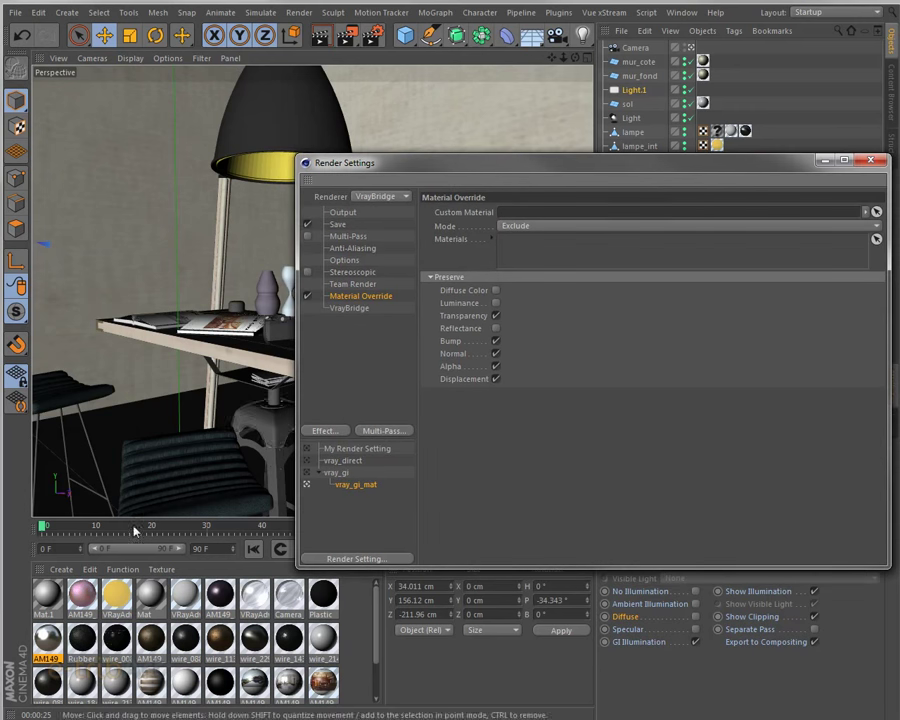
Select Mat.1 and reopen the render settings at the Material Override options
left_click(49, 598)
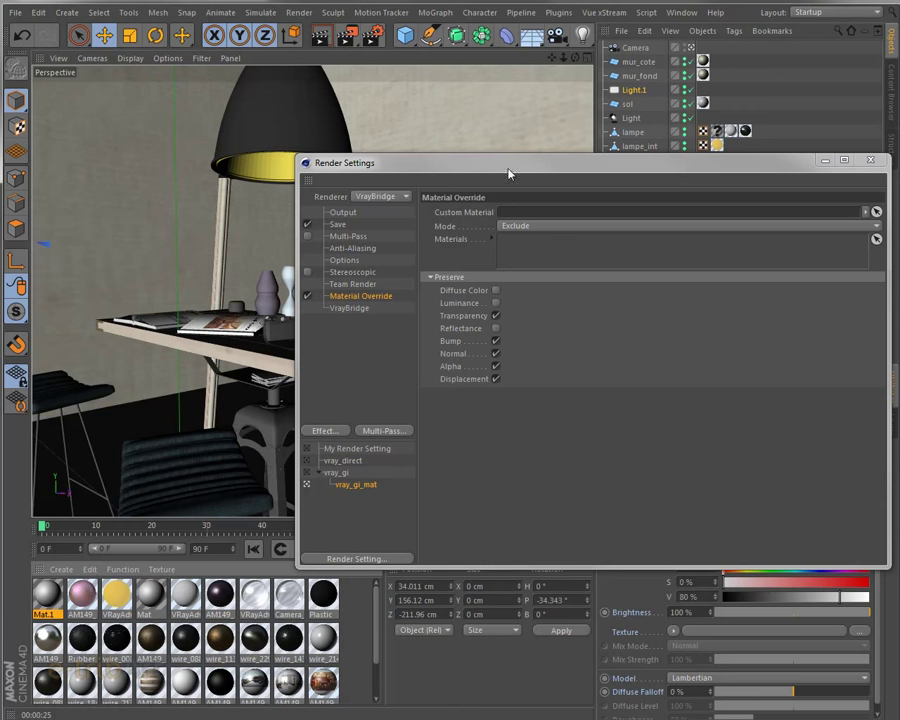
key("ctrl+b")
left_click_drag(647, 214, 375, 143)
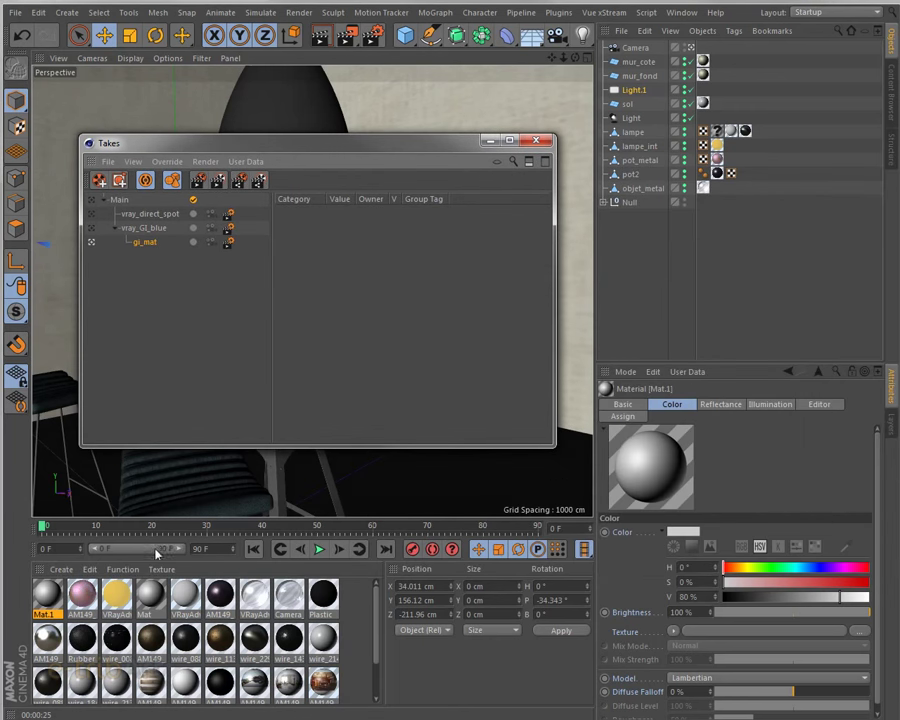
key("ctrl+b")
left_click_drag(170, 124, 152, 102)
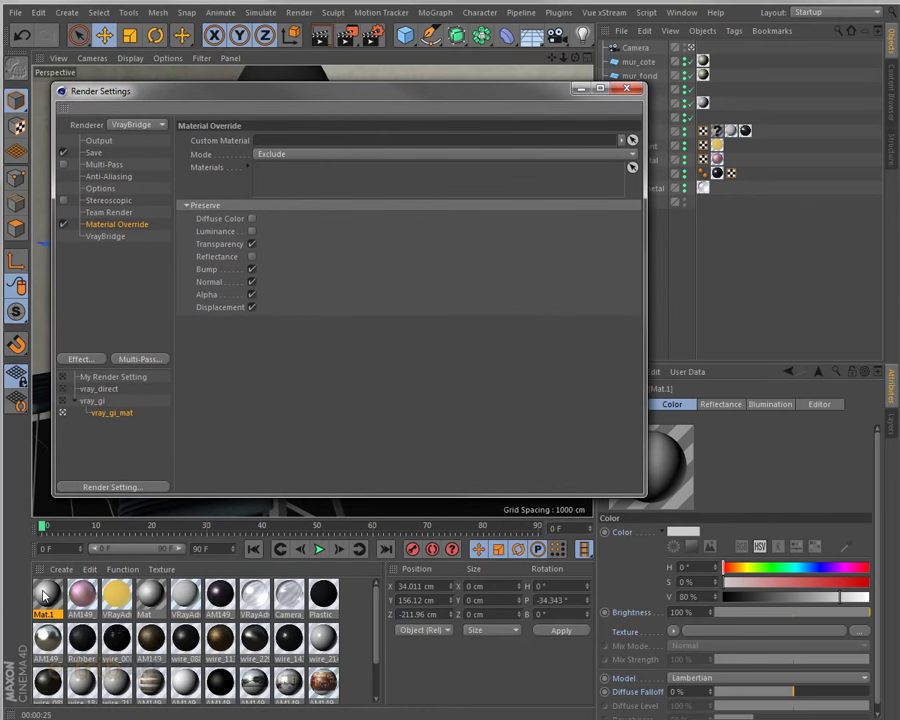
scroll(40, 600, "down", 1)
scroll(56, 632, "down", 1)
scroll(56, 632, "up", 1)
Set Mat.1 as the override's custom material and close the render settings
left_click_drag(48, 598, 270, 143)
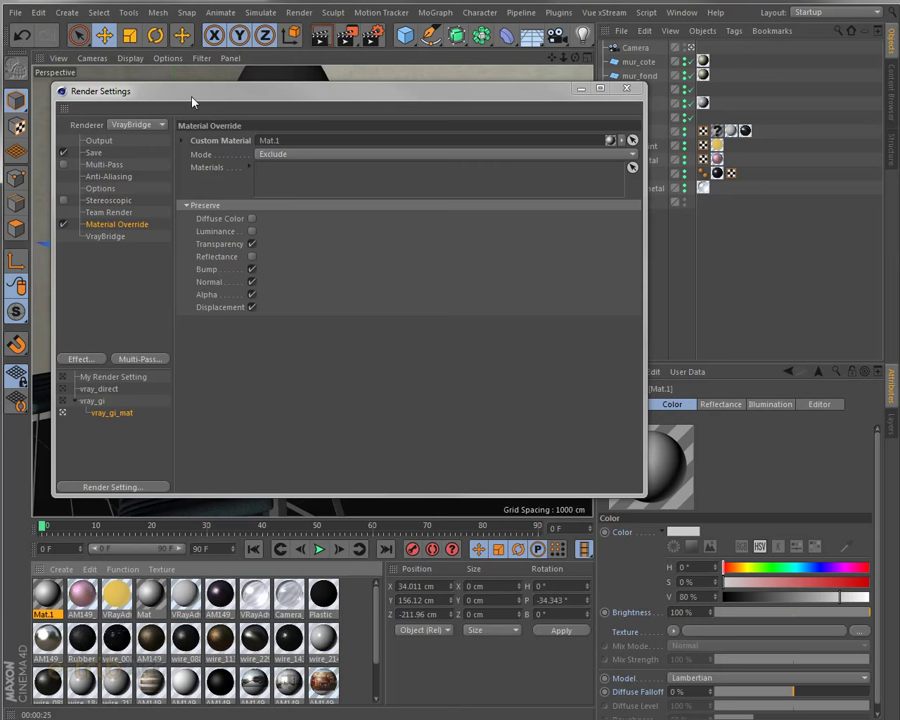
left_click_drag(192, 101, 222, 101)
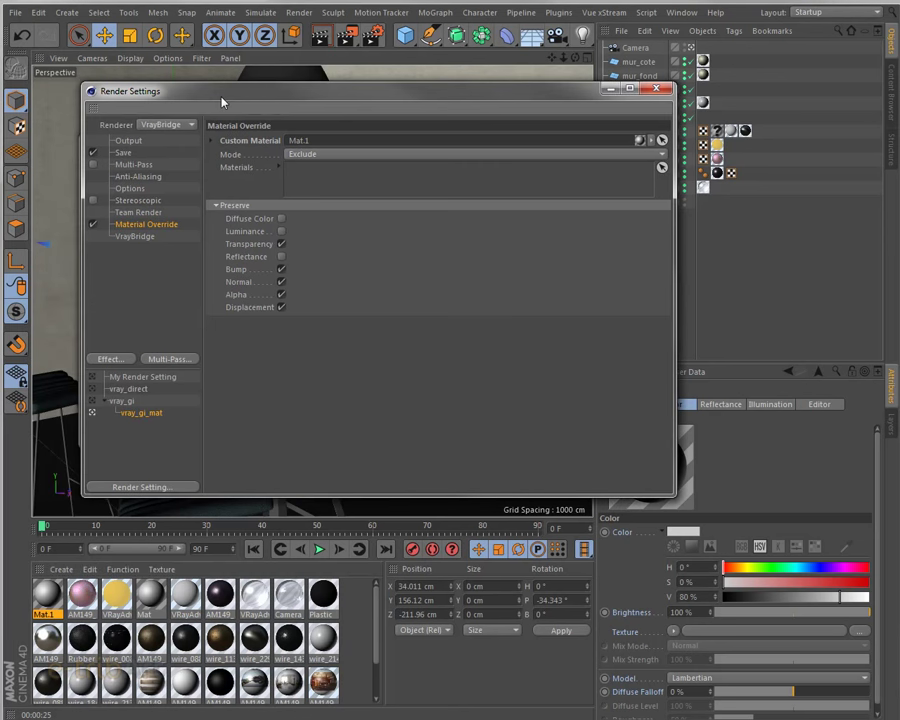
left_click(280, 170)
left_click(280, 170)
left_click_drag(272, 104, 456, 125)
key("ctrl+b")
left_click_drag(207, 150, 455, 158)
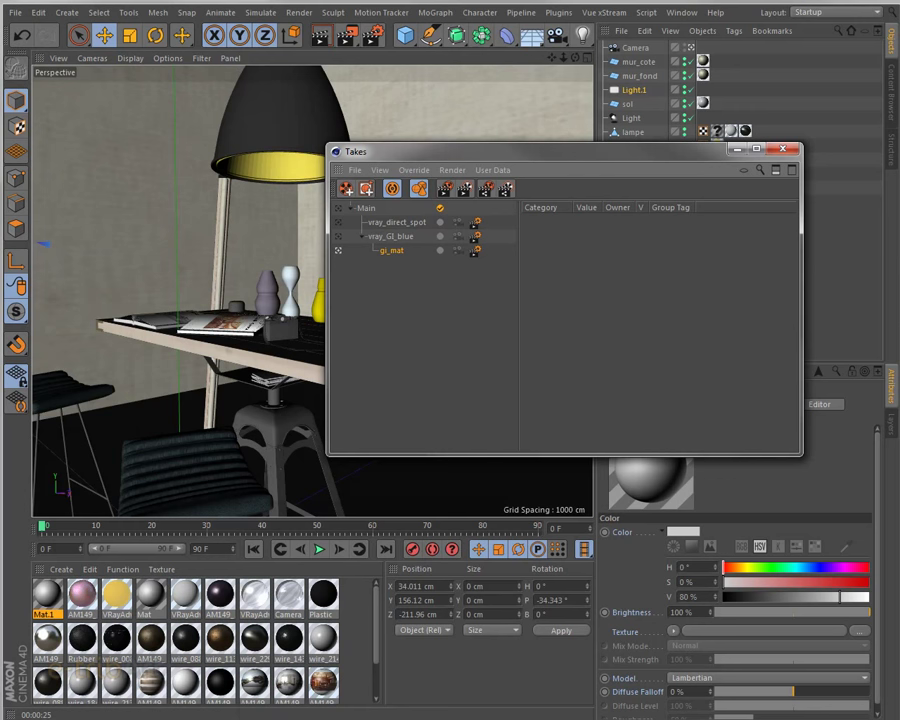
Render the gi_mat take in the viewport, then close the Takes and Render Settings windows
key("ctrl+b")
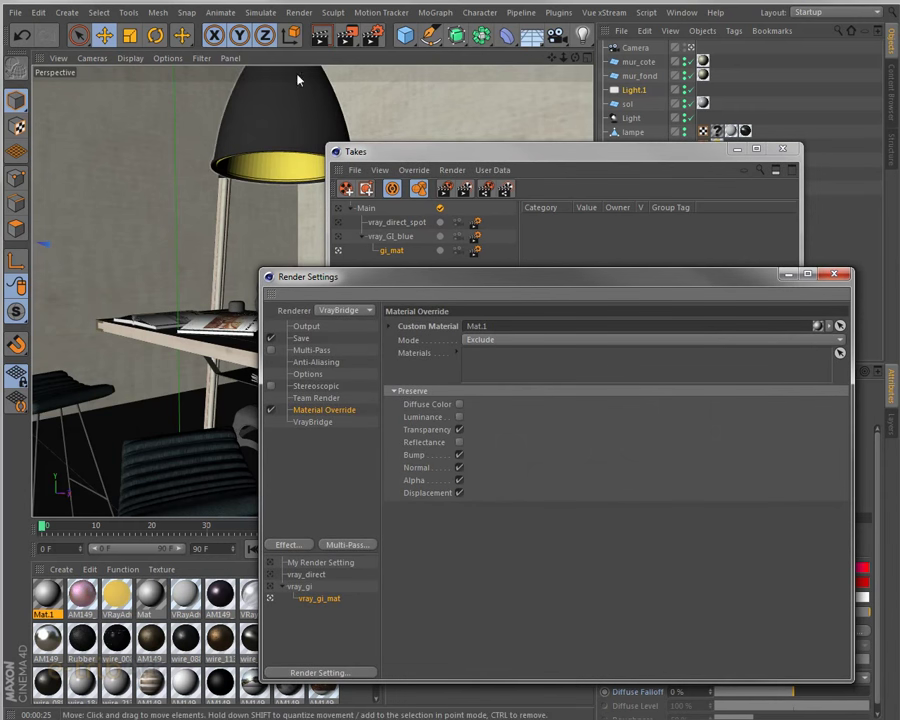
left_click_drag(380, 150, 426, 113)
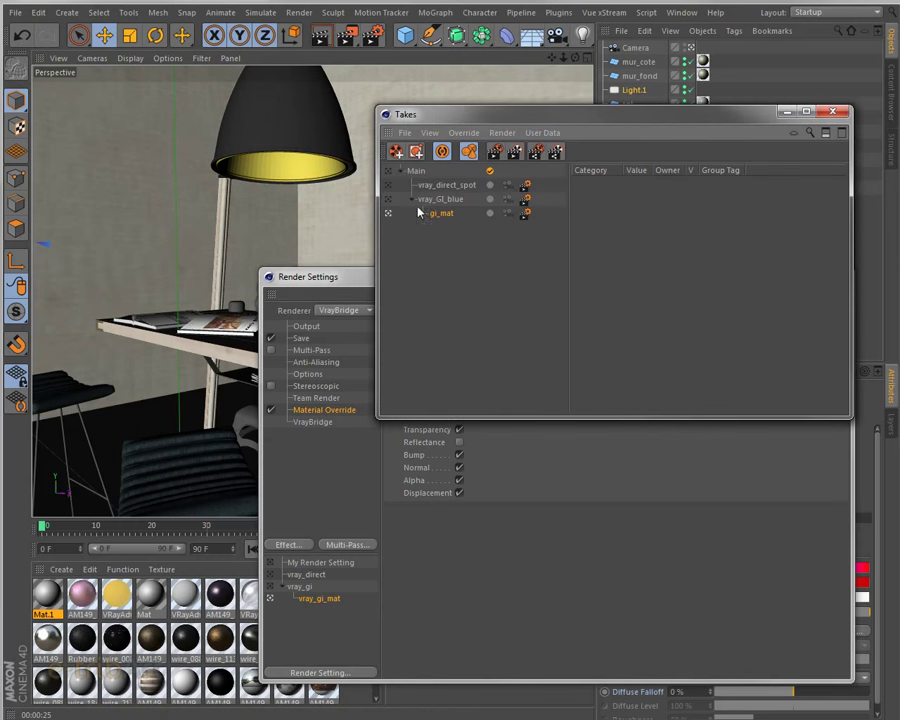
left_click(318, 42)
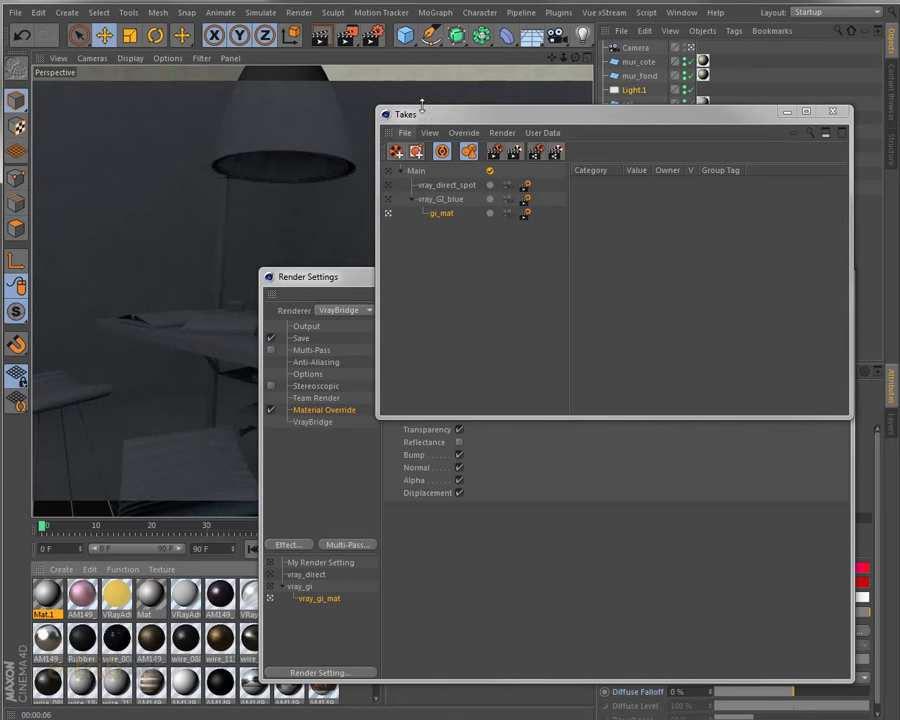
left_click(300, 90)
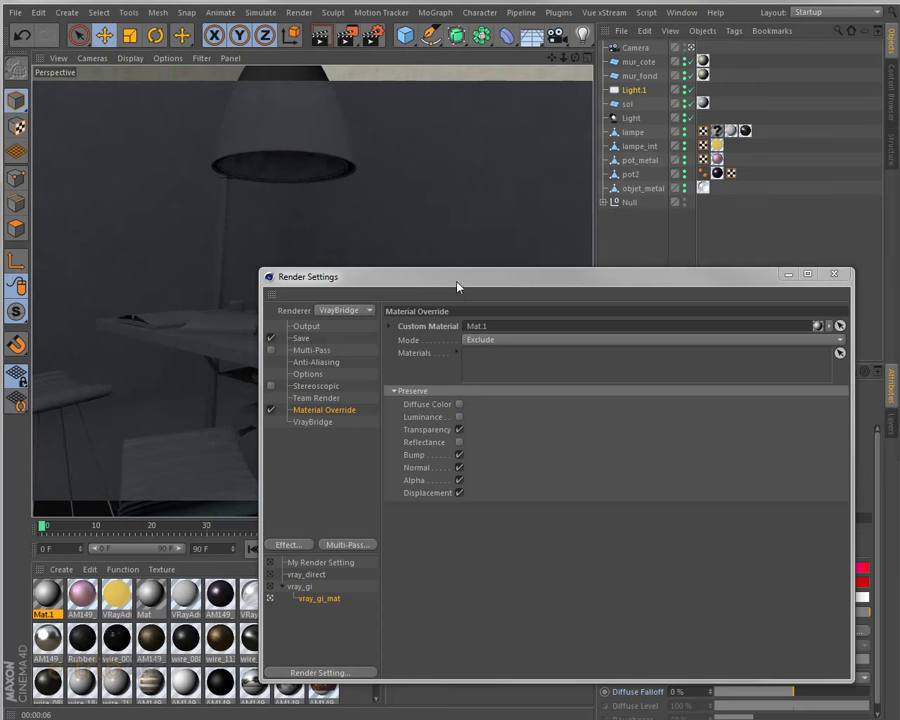
left_click_drag(457, 289, 899, 355)
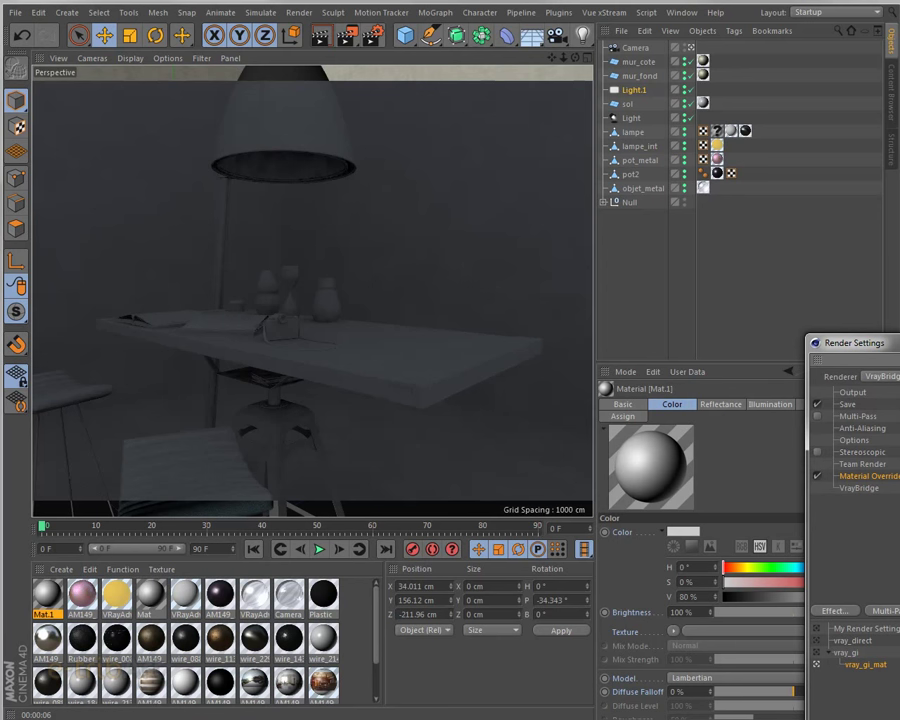
left_click_drag(899, 355, 899, 400)
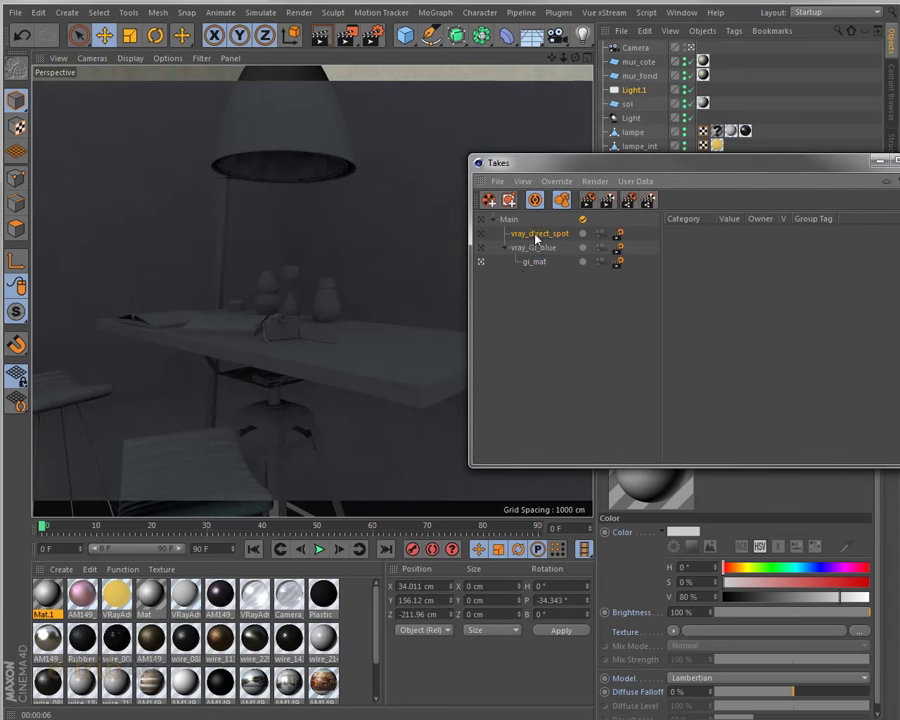
Activate vray_direct_spot, render its spotlit viewport preview, and reposition the Takes window
left_click(506, 234)
left_click(480, 233)
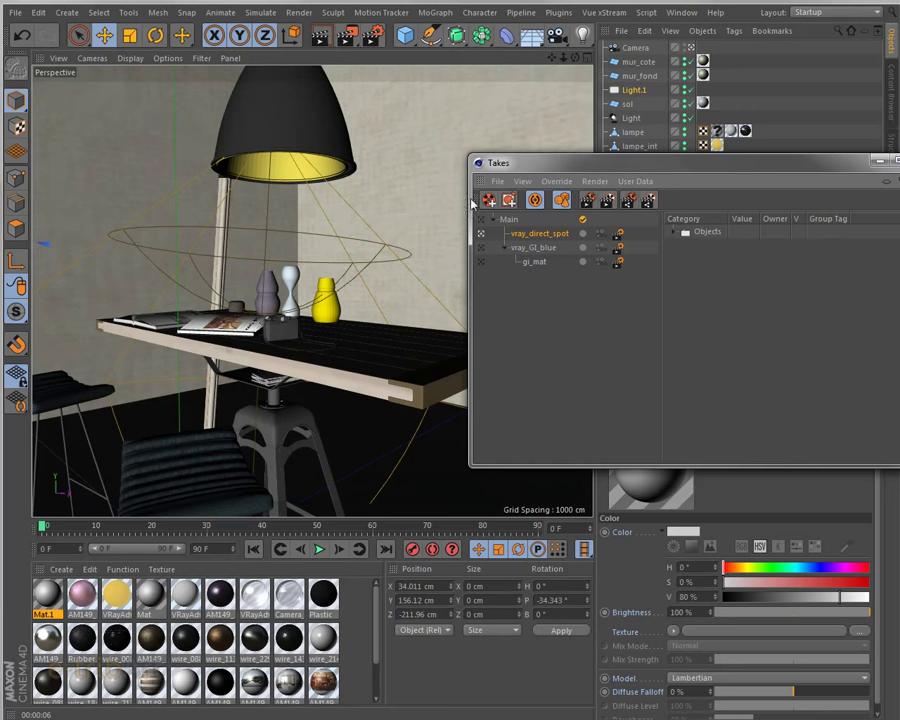
left_click(321, 38)
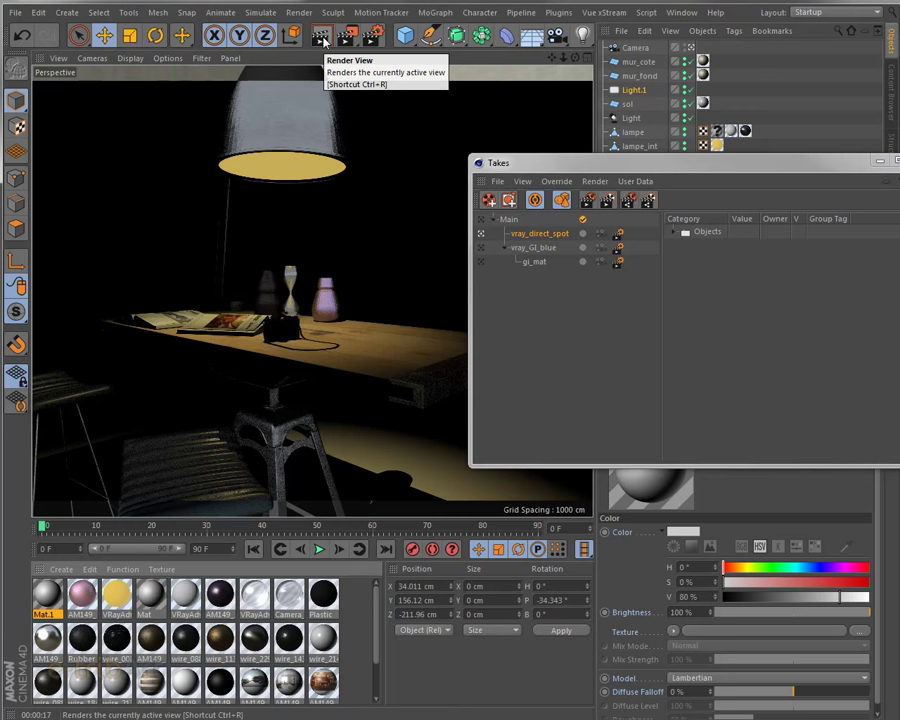
mouse_move(695, 163)
left_mouse_down()
mouse_move(566, 201)
mouse_move(576, 212)
mouse_move(582, 198)
mouse_move(598, 246)
left_mouse_up()
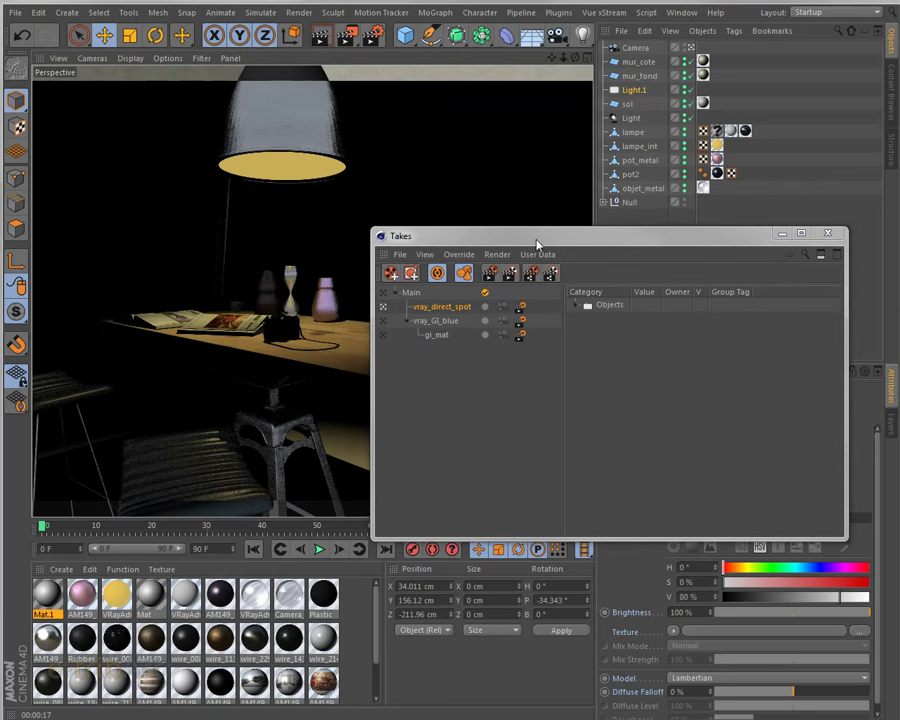
left_click_drag(537, 243, 550, 215)
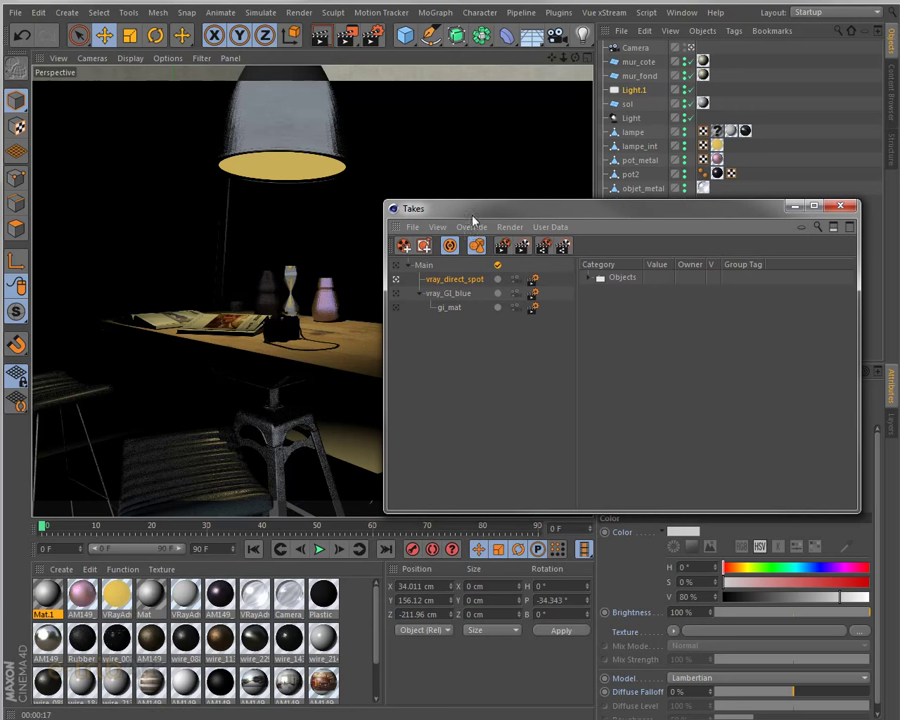
left_click_drag(472, 212, 475, 201)
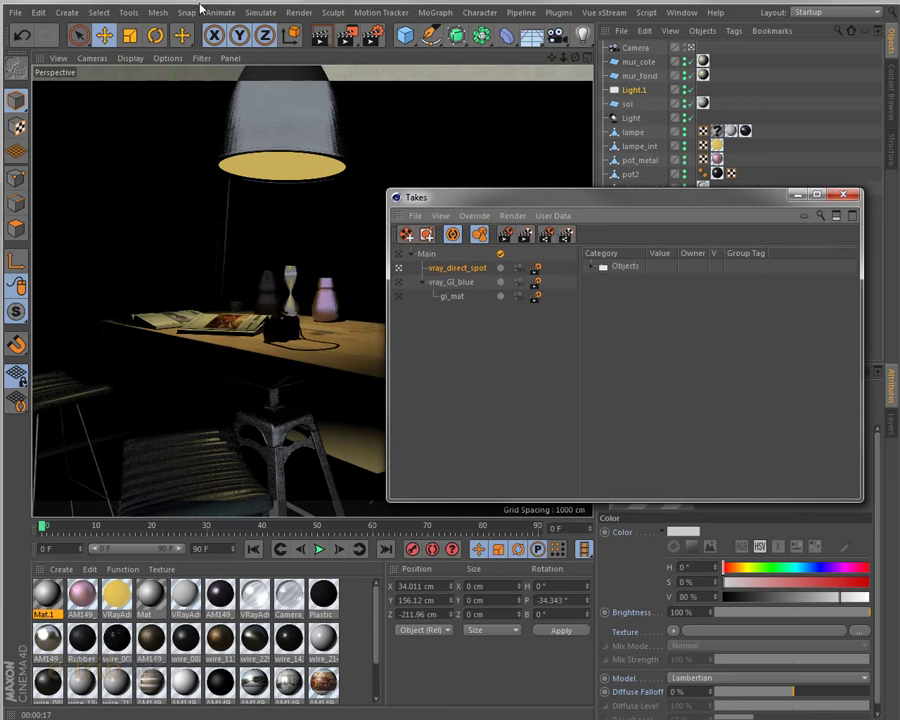
Render vray_direct_spot to the Picture Viewer, then clear the viewer's cache
left_click(299, 13)
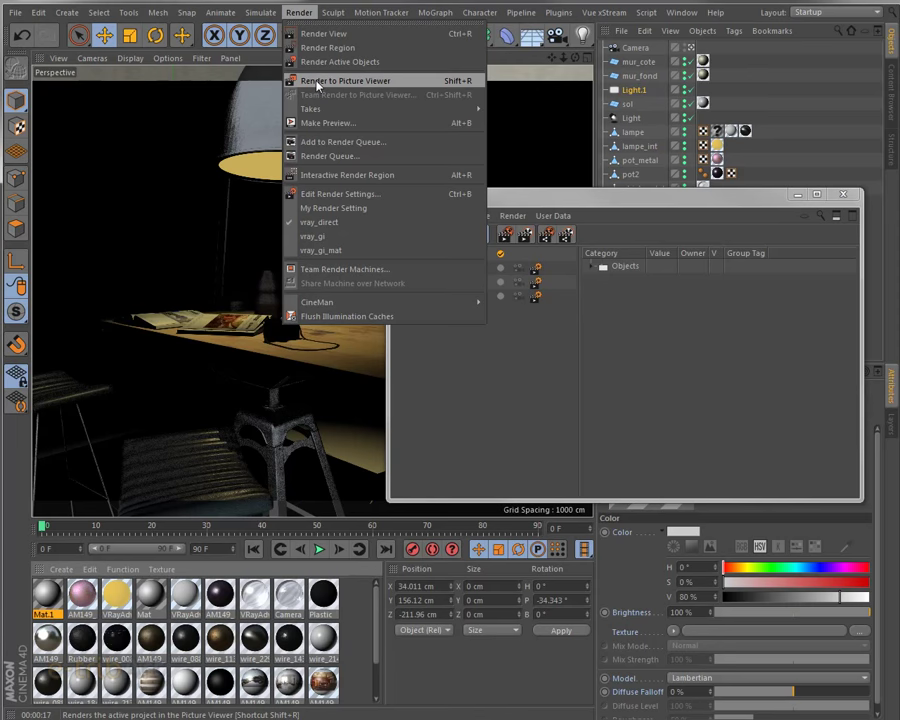
left_click(318, 81)
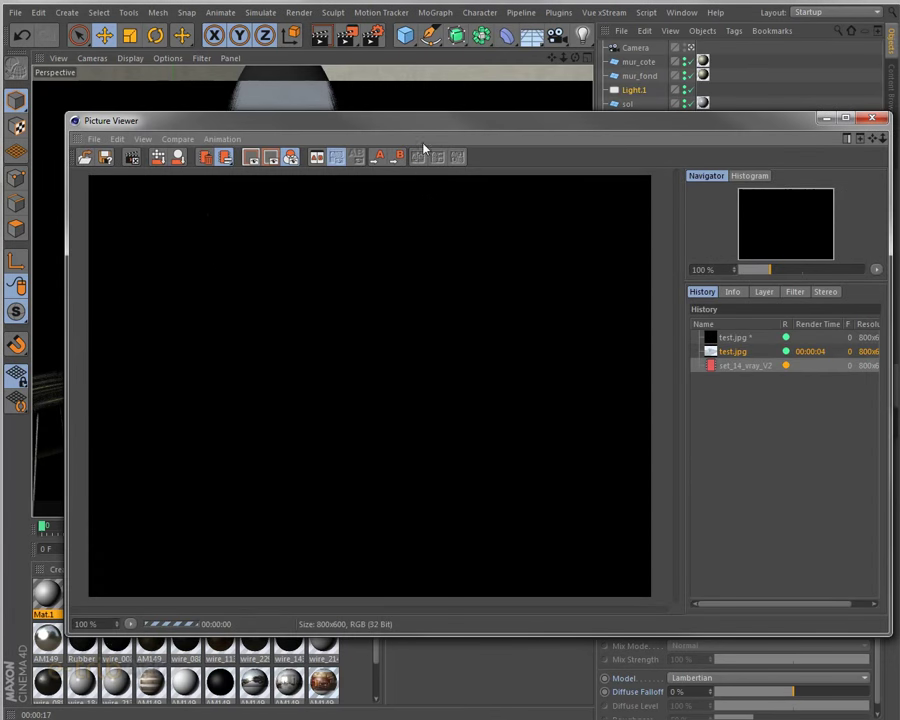
left_click_drag(424, 128, 394, 103)
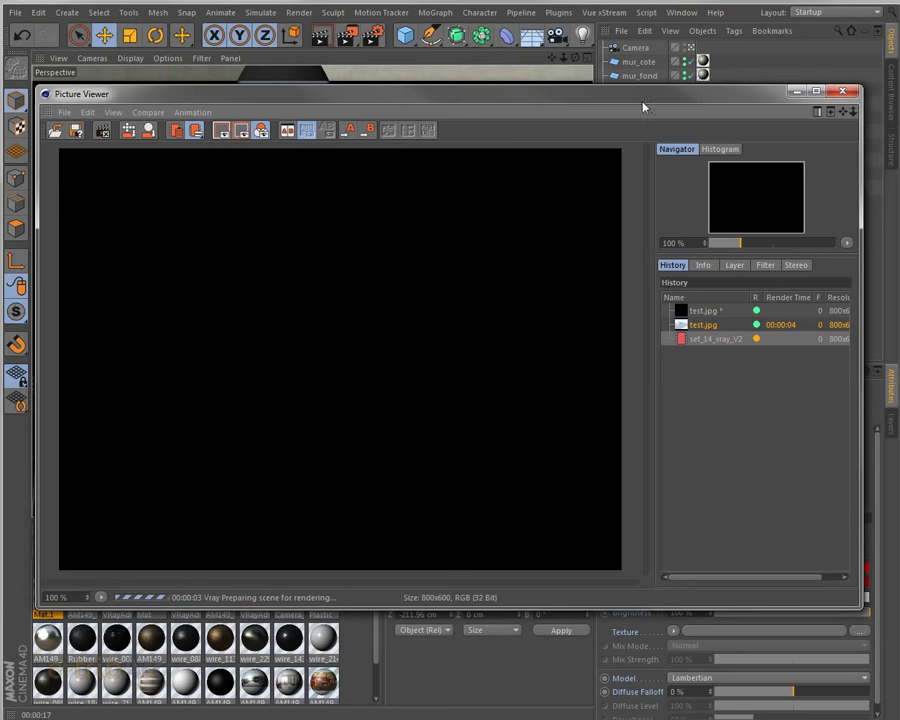
left_click(845, 92)
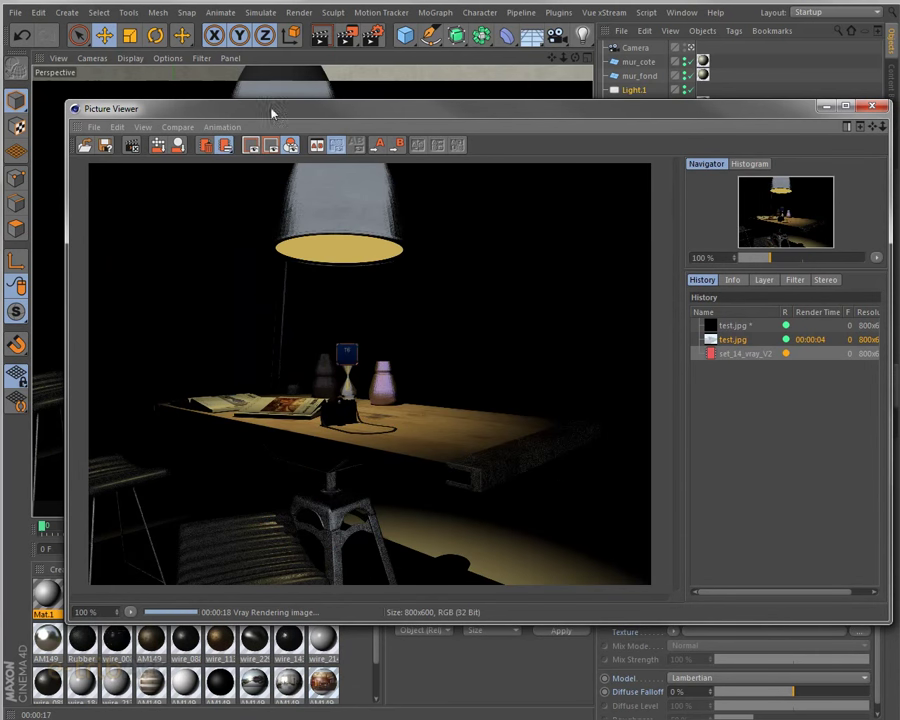
left_click(206, 146)
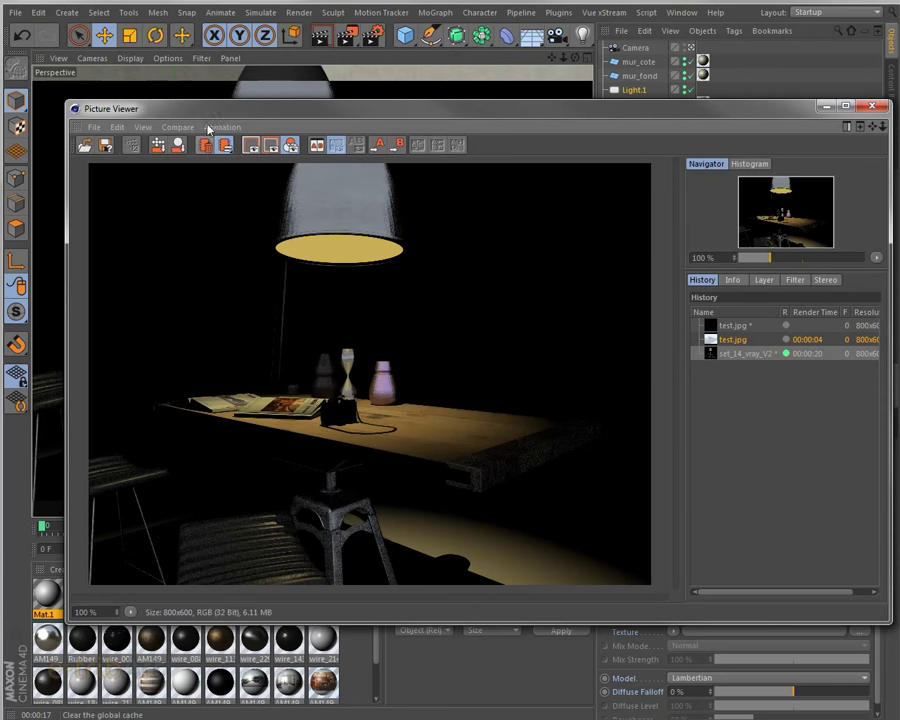
left_click_drag(209, 114, 212, 119)
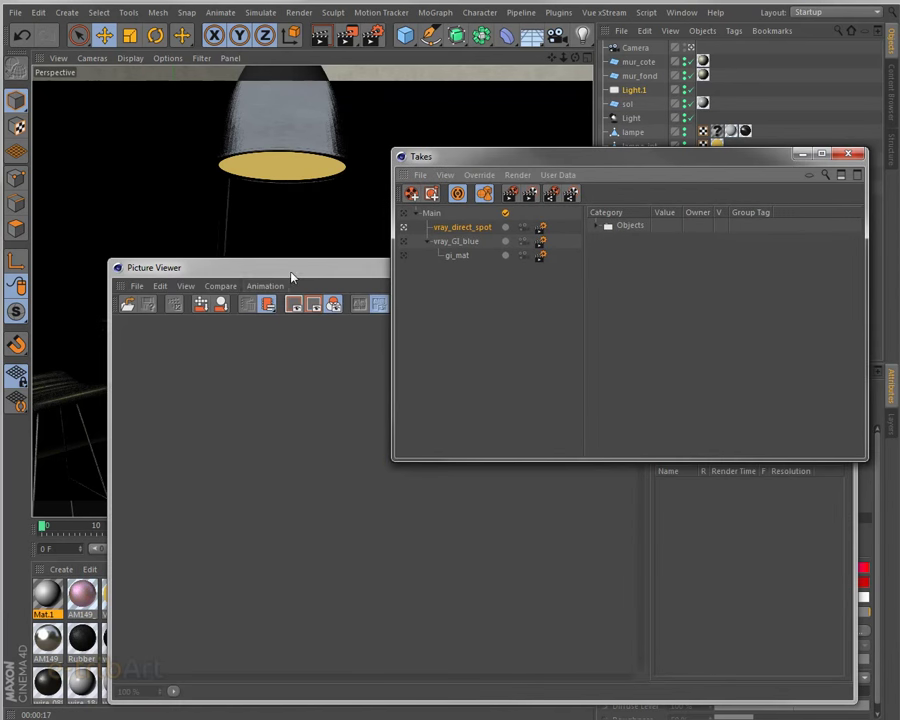
Render all four takes to the Picture Viewer with Render All Takes to PV
left_click_drag(289, 281, 267, 267)
left_click_drag(432, 168, 432, 148)
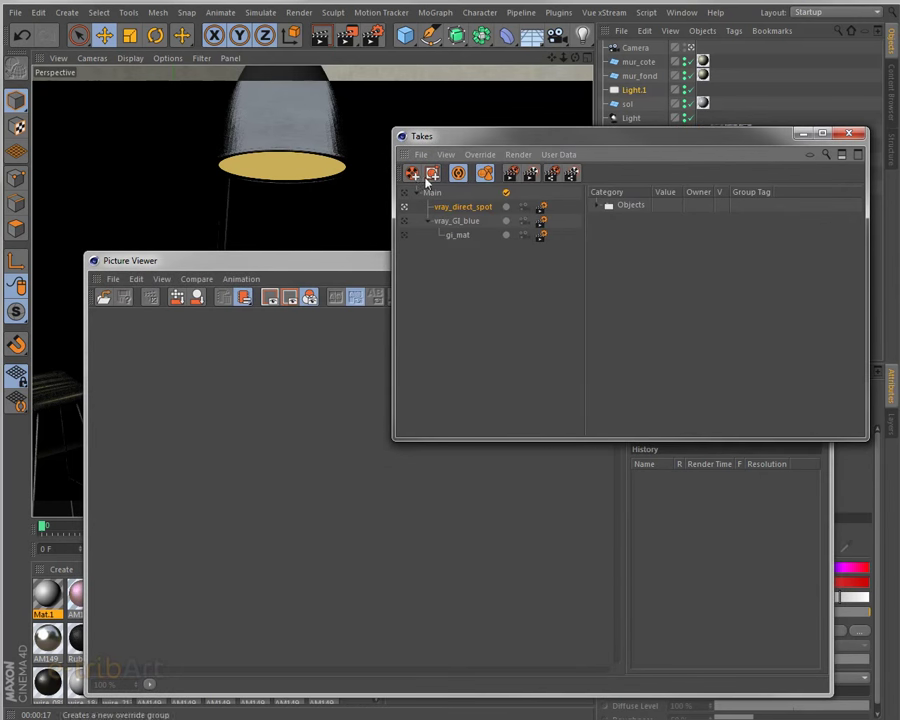
left_click(513, 178)
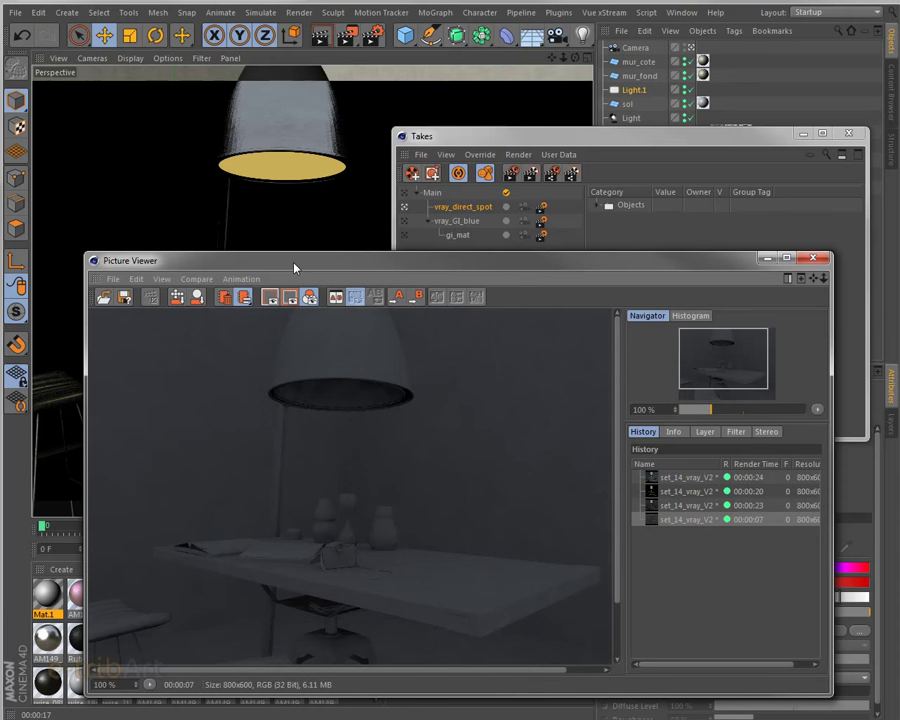
Open the Render Queue and delete its existing jobs
left_click_drag(295, 268, 299, 259)
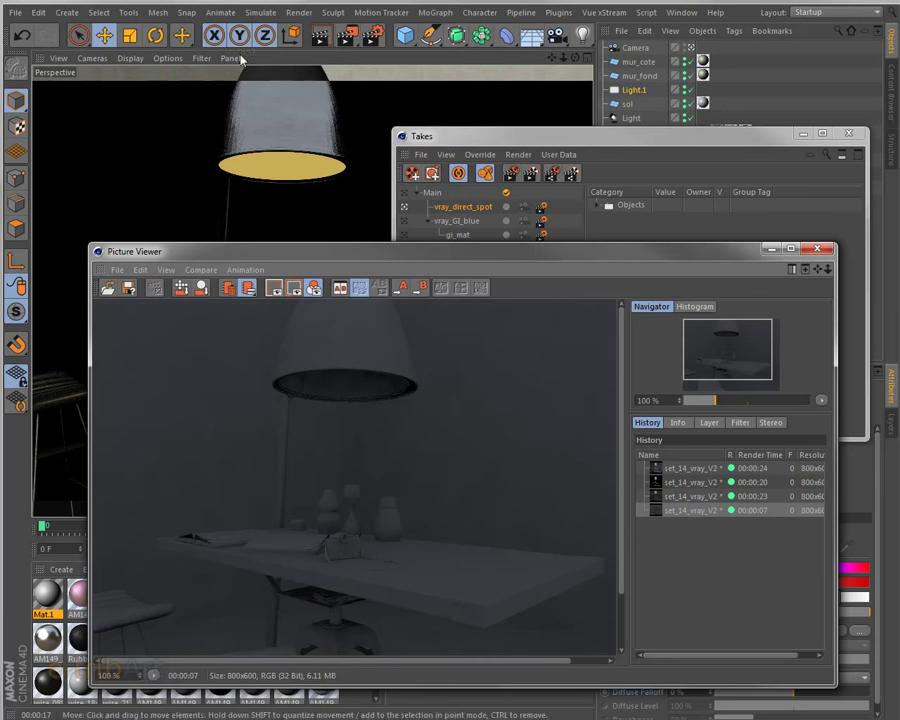
left_click(299, 12)
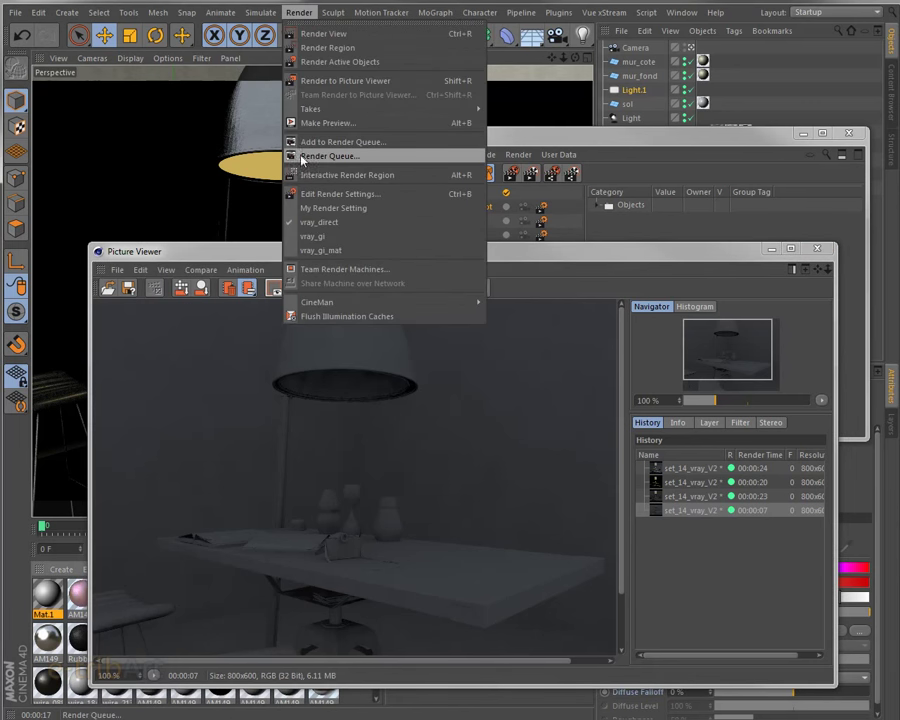
left_click(334, 161)
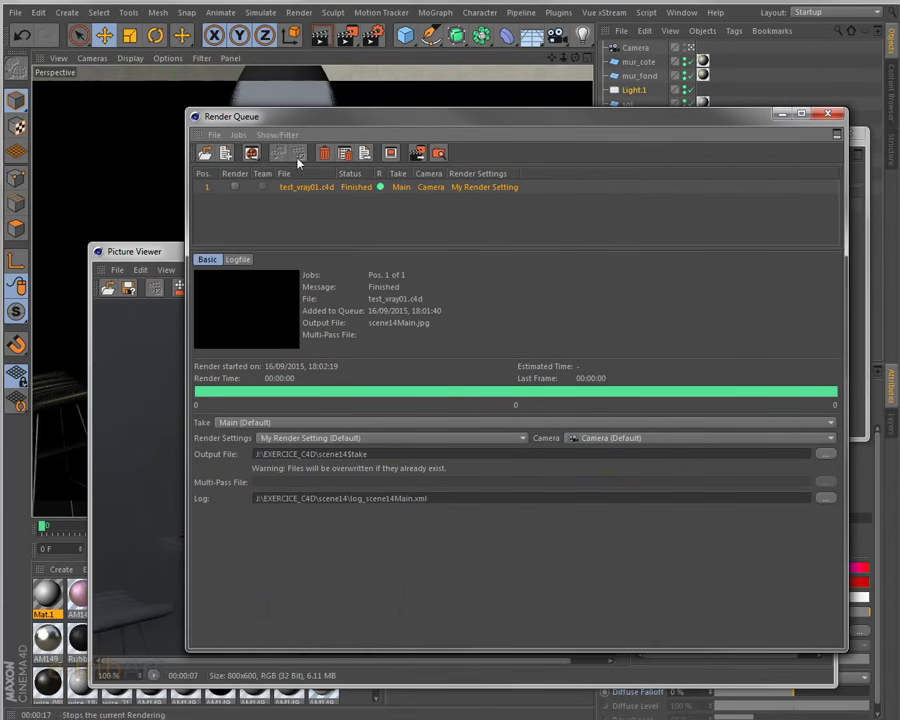
left_click(344, 154)
left_click(672, 416)
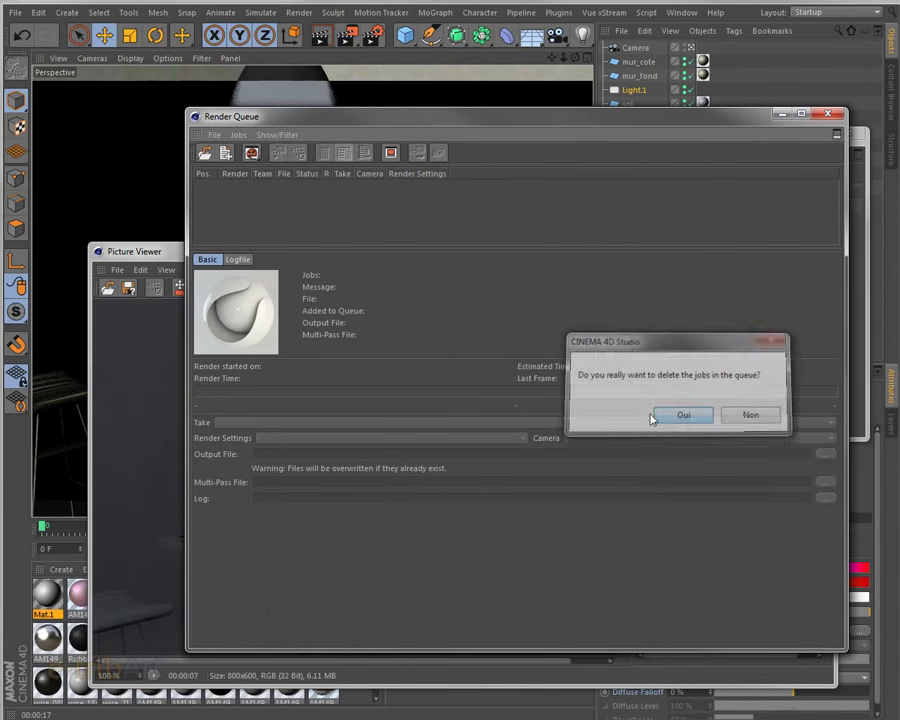
Queue the project with all takes, saving changes first, then close the Render Queue
left_click(251, 152)
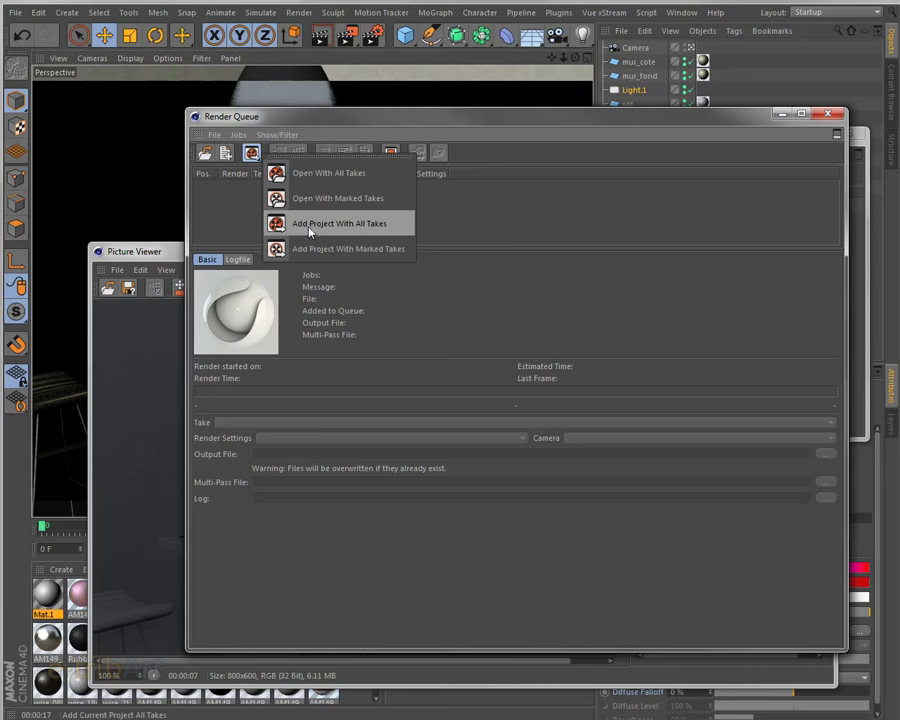
left_click(365, 224)
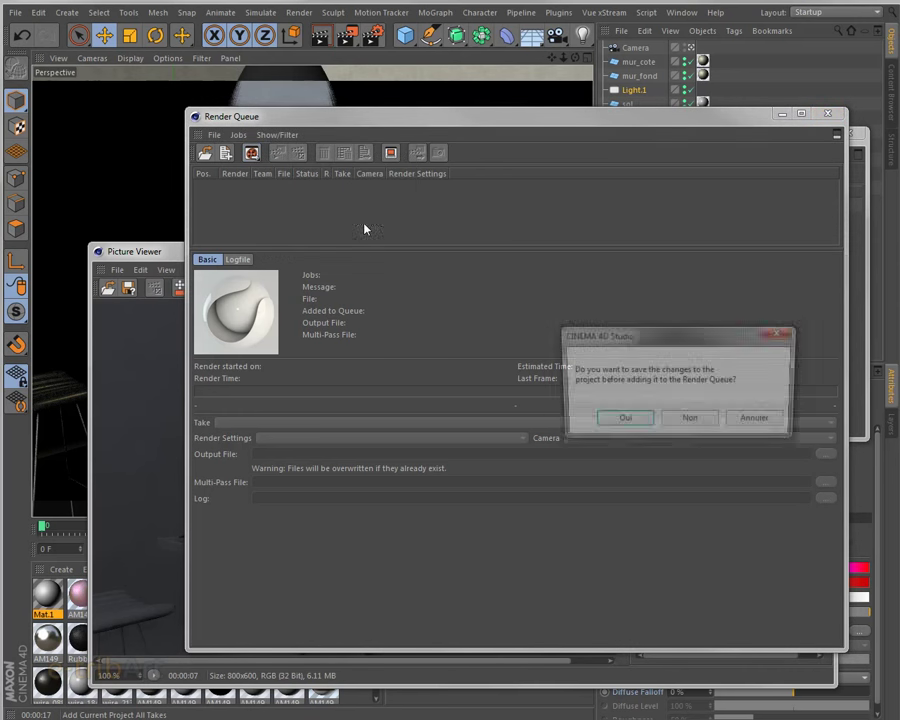
left_click(634, 422)
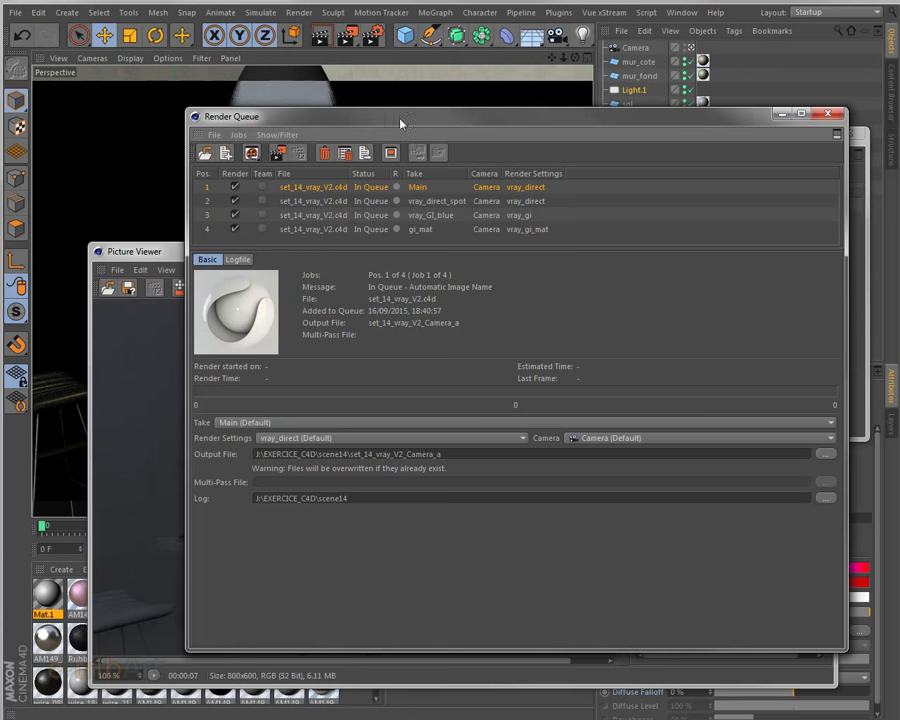
left_click(627, 442)
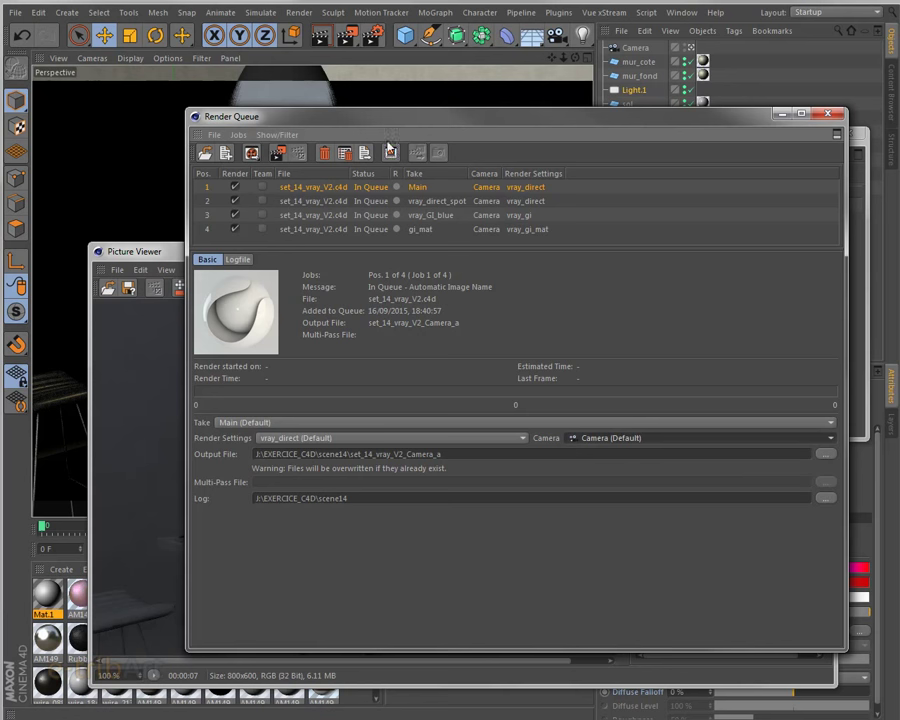
left_click_drag(360, 120, 636, 172)
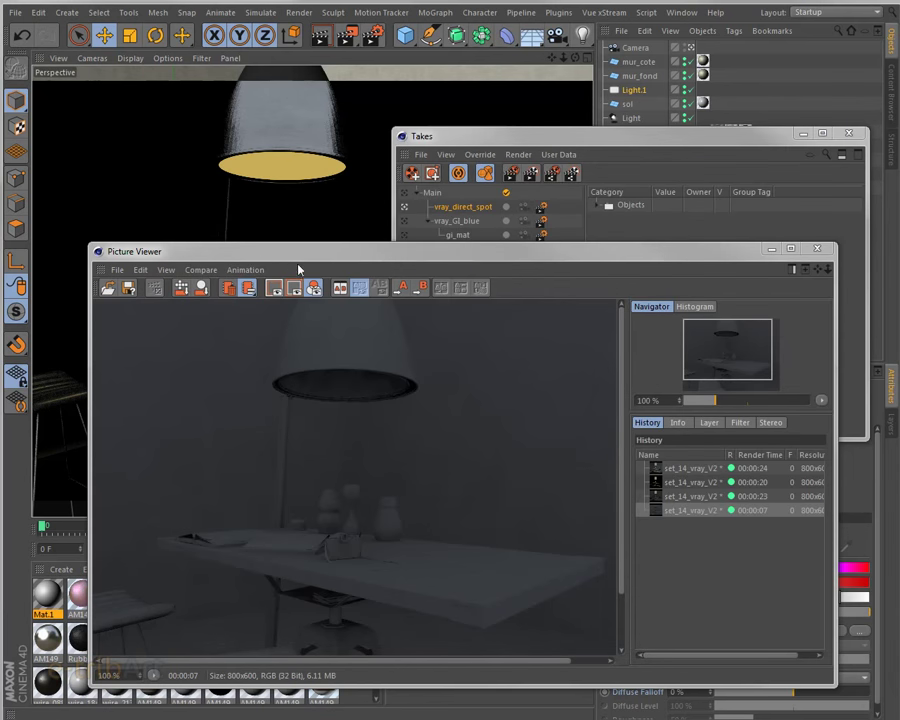
left_click_drag(298, 267, 285, 220)
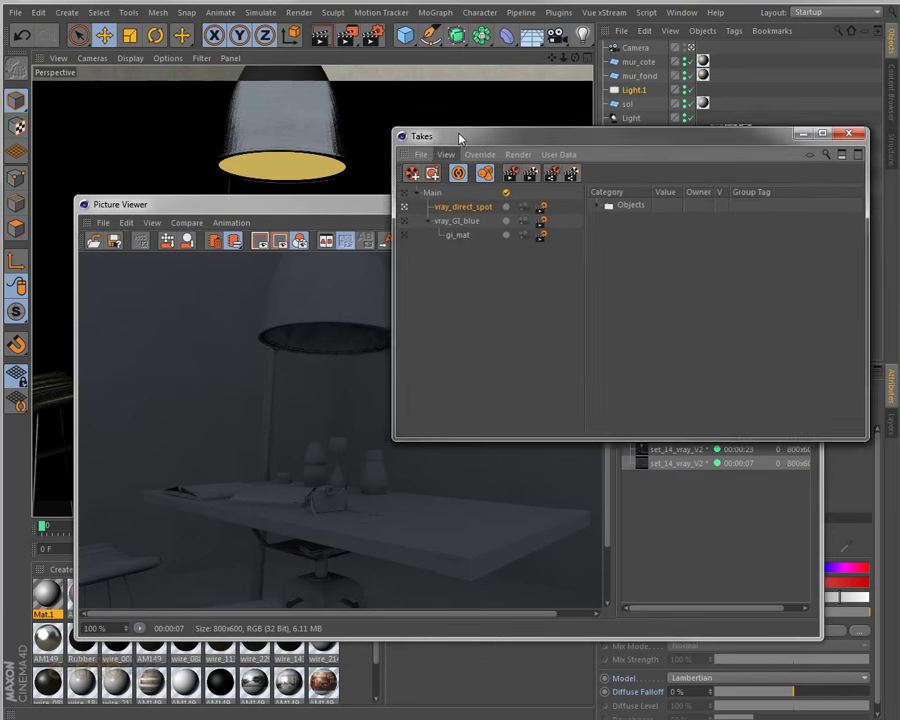
left_click_drag(457, 136, 432, 120)
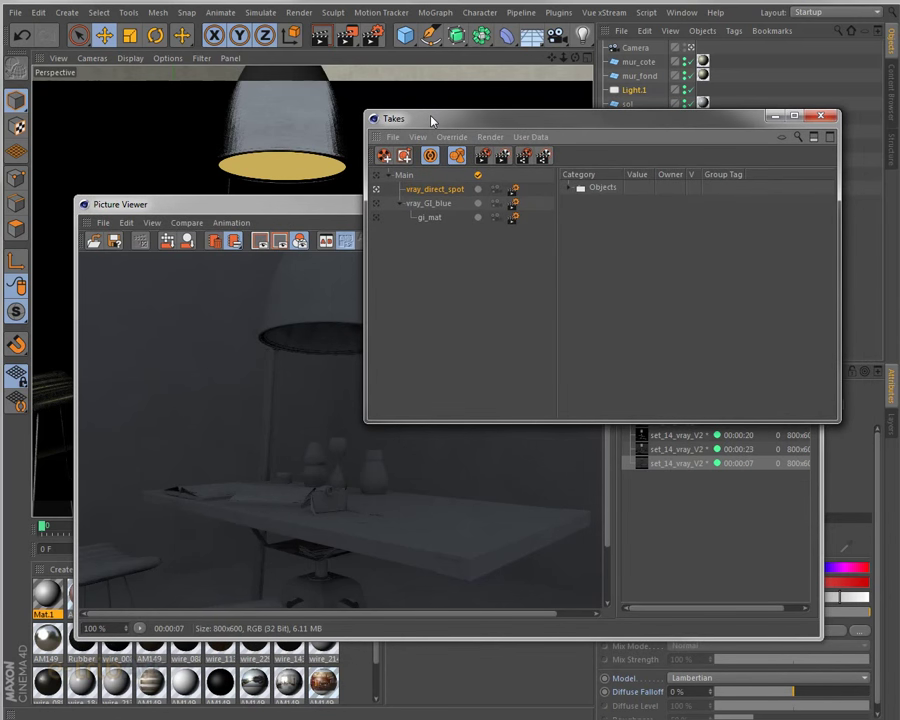